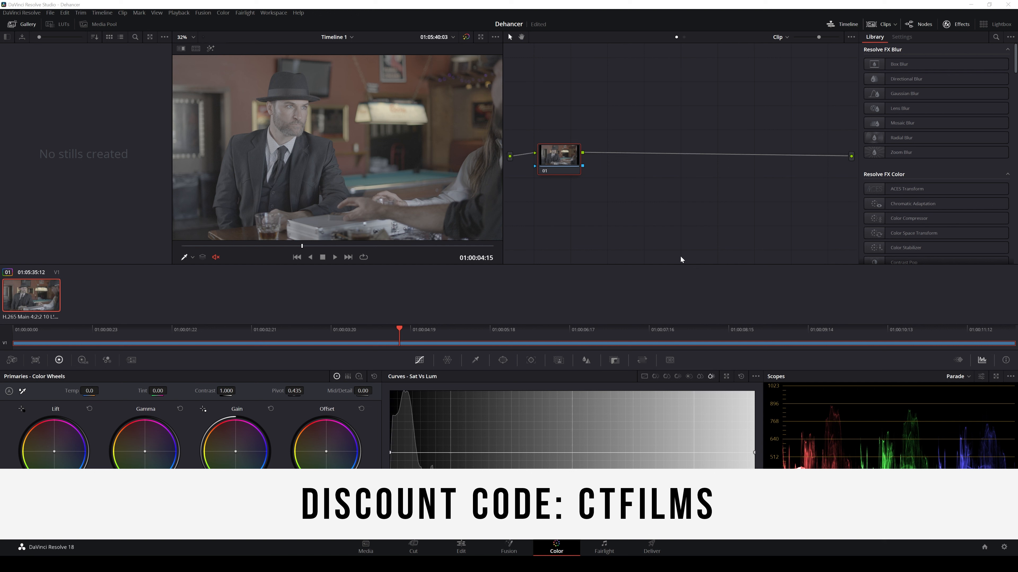
- Save the project, add a serial node after the first node, and rearrange both nodes closer together in the node graph
{"action": "key", "text": "ctrl+s"}
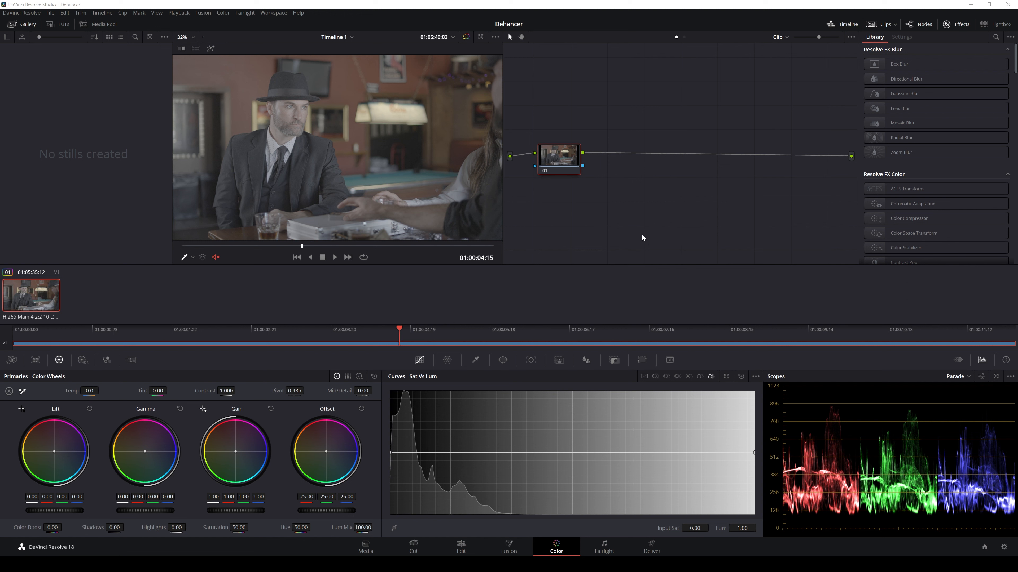
{"action": "mouse_move", "coordinate": [566, 162]}
{"action": "left_mouse_down"}
{"action": "mouse_move", "coordinate": [670, 155]}
{"action": "mouse_move", "coordinate": [559, 172]}
{"action": "mouse_move", "coordinate": [566, 159]}
{"action": "left_mouse_up"}
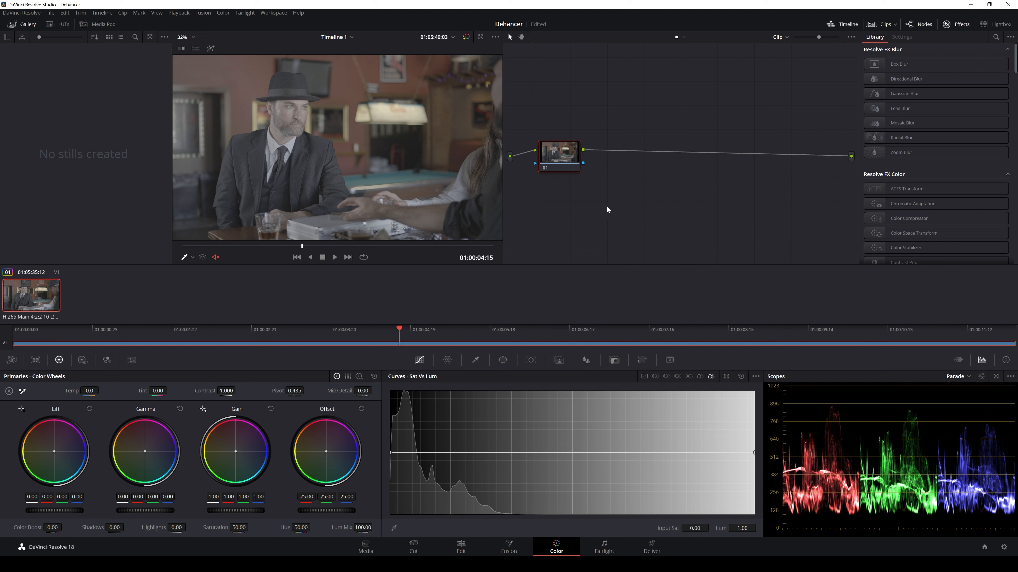
{"action": "right_click", "coordinate": [563, 154]}
{"action": "mouse_move", "coordinate": [609, 198]}
{"action": "left_click", "coordinate": [656, 194]}
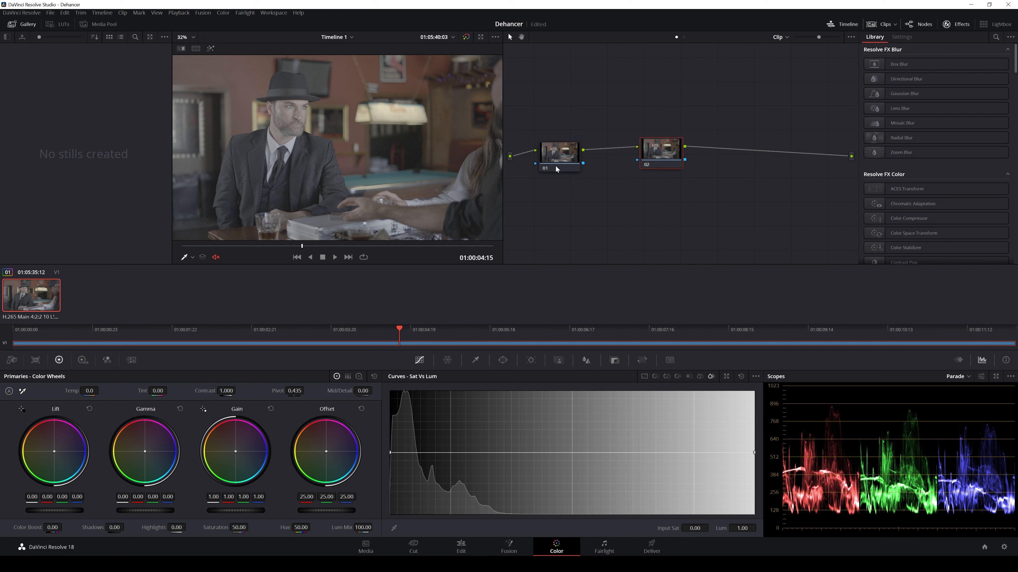
{"action": "left_click_drag", "start_coordinate": [662, 161], "coordinate": [539, 131]}
{"action": "left_click_drag", "start_coordinate": [606, 157], "coordinate": [606, 122]}
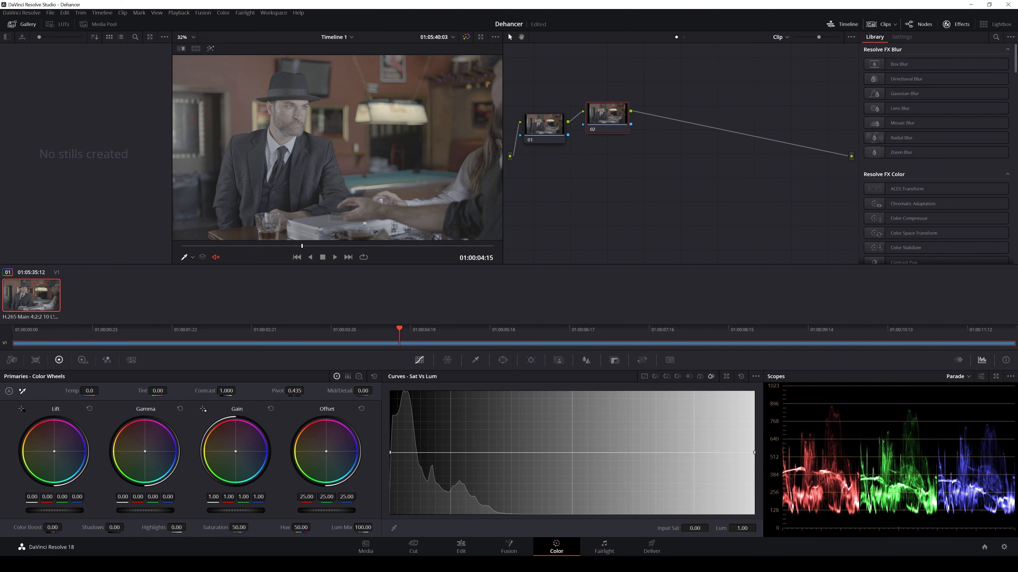
- Apply the Dehancer Pro 7.0.0 film emulation effect to the second node and disable its Film section
{"action": "scroll", "coordinate": [933, 161], "scroll_direction": "down", "scroll_amount": 15}
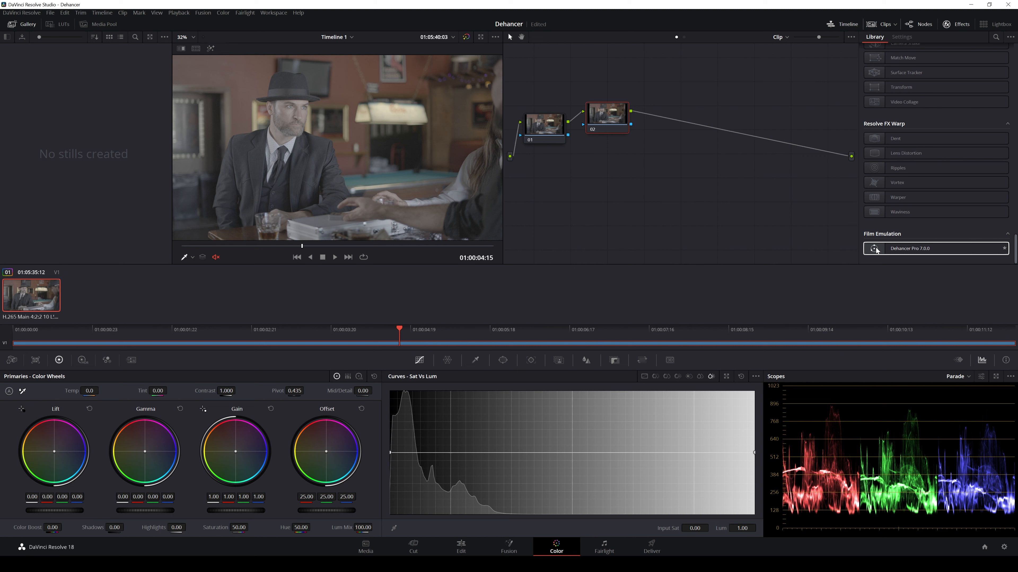
{"action": "left_click_drag", "start_coordinate": [876, 250], "coordinate": [616, 126]}
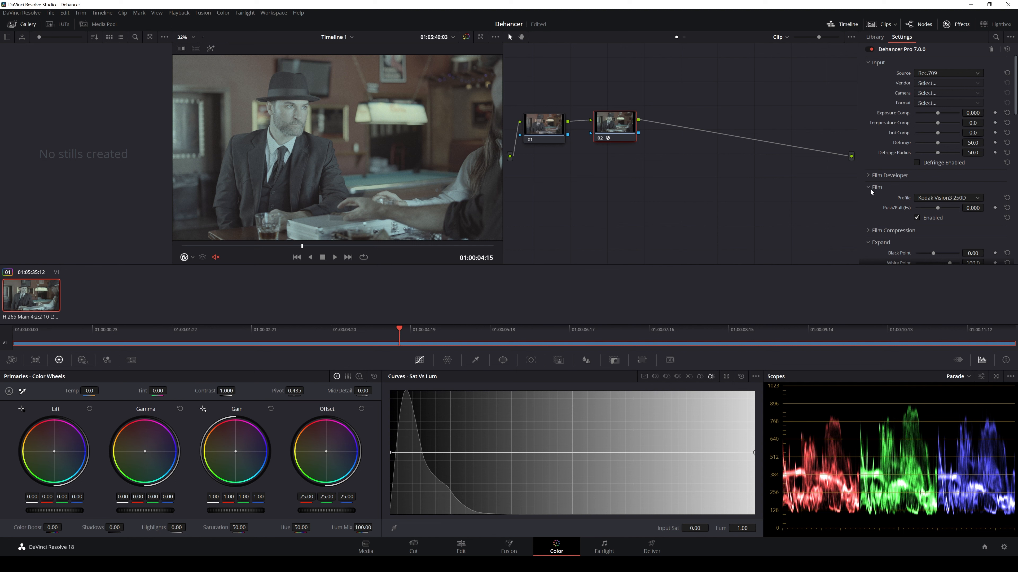
{"action": "scroll", "coordinate": [880, 194], "scroll_direction": "down", "scroll_amount": 1}
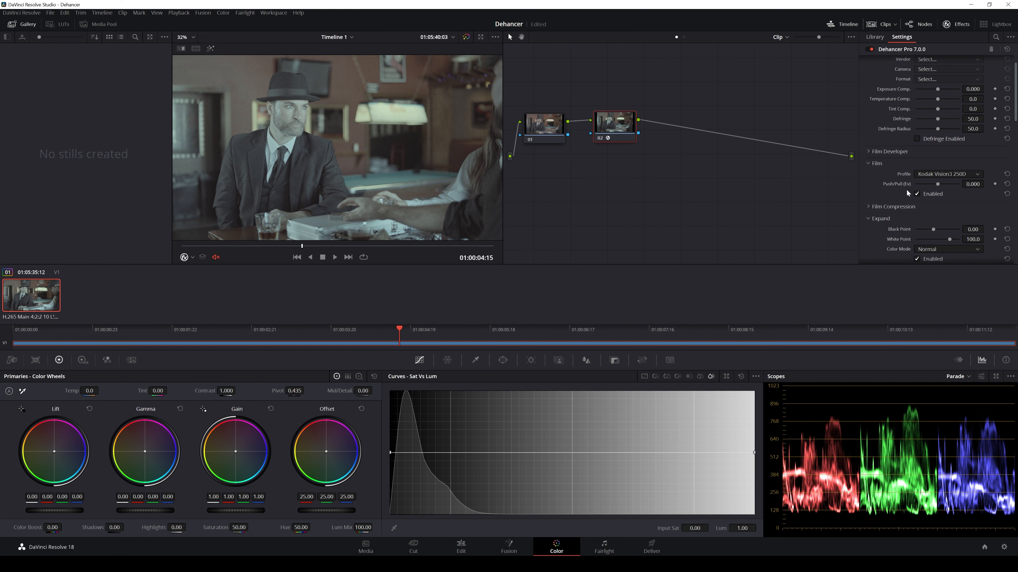
{"action": "left_click", "coordinate": [917, 194]}
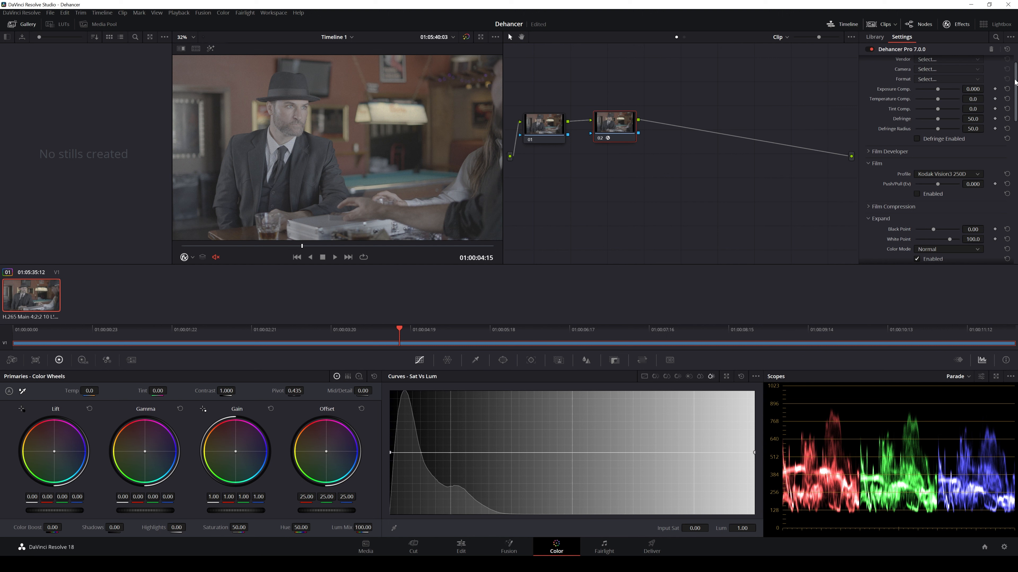
- Set the Dehancer input source to Choose Camera, with Sony as vendor and Alpha 7S III as camera
{"action": "left_click_drag", "start_coordinate": [1015, 97], "coordinate": [1009, 243]}
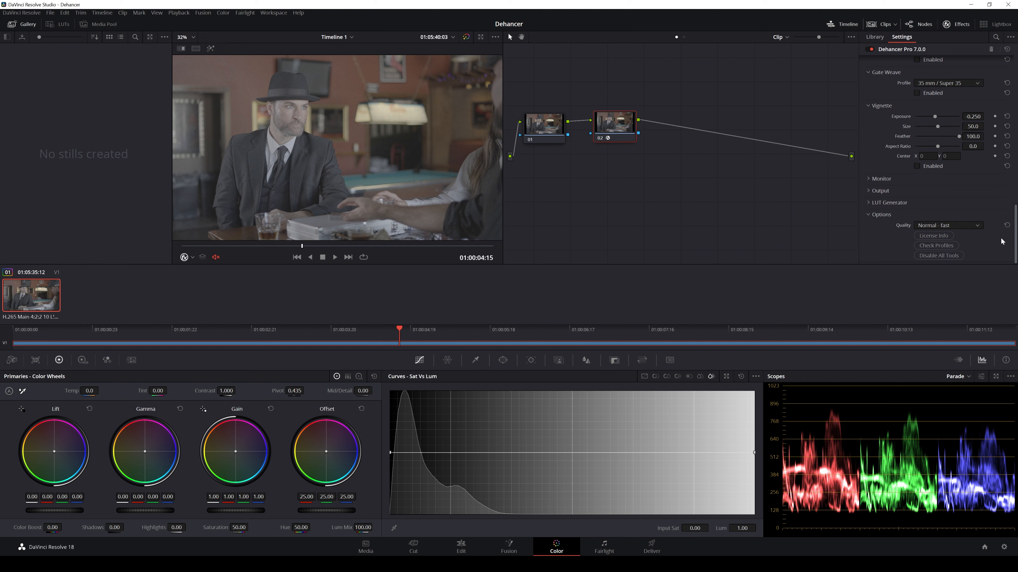
{"action": "scroll", "coordinate": [942, 105], "scroll_direction": "up", "scroll_amount": 10}
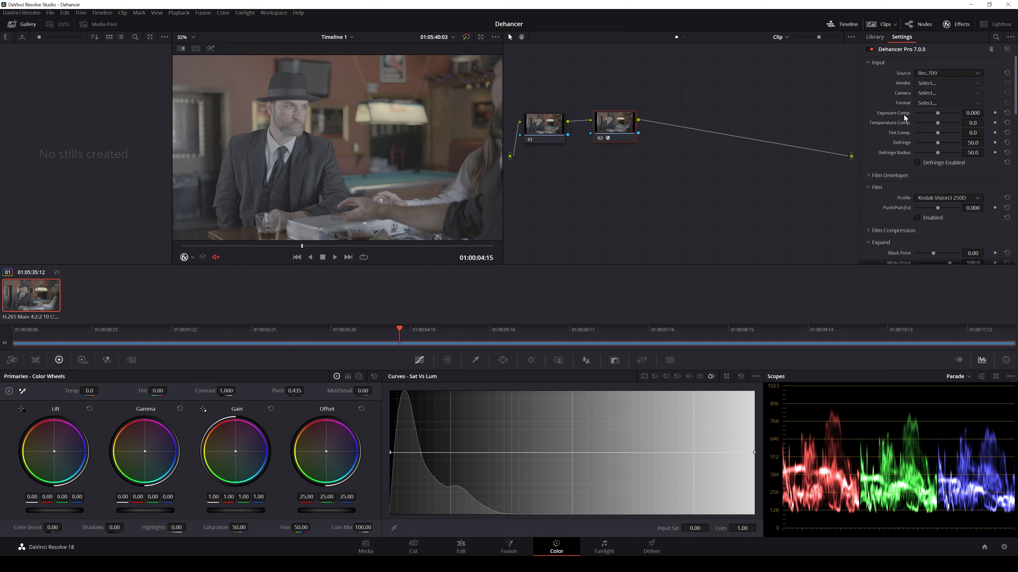
{"action": "left_click", "coordinate": [941, 73]}
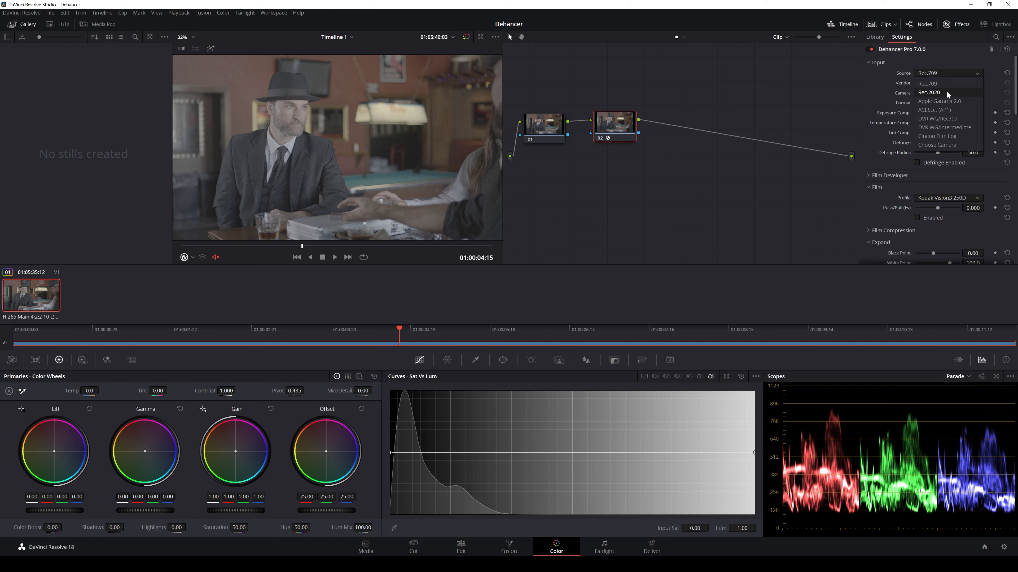
{"action": "left_click", "coordinate": [934, 144]}
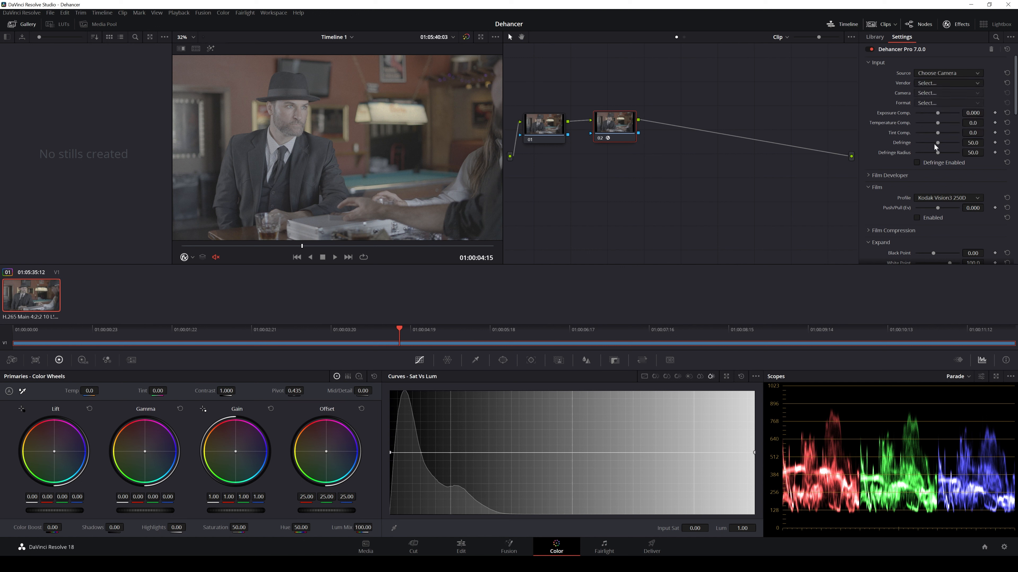
{"action": "left_click", "coordinate": [936, 86]}
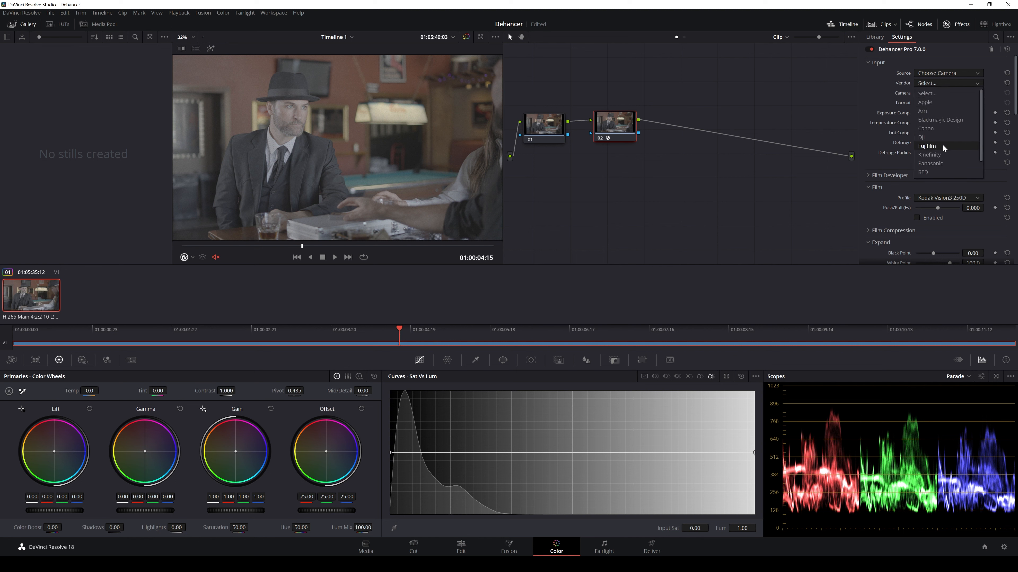
{"action": "left_click", "coordinate": [932, 171]}
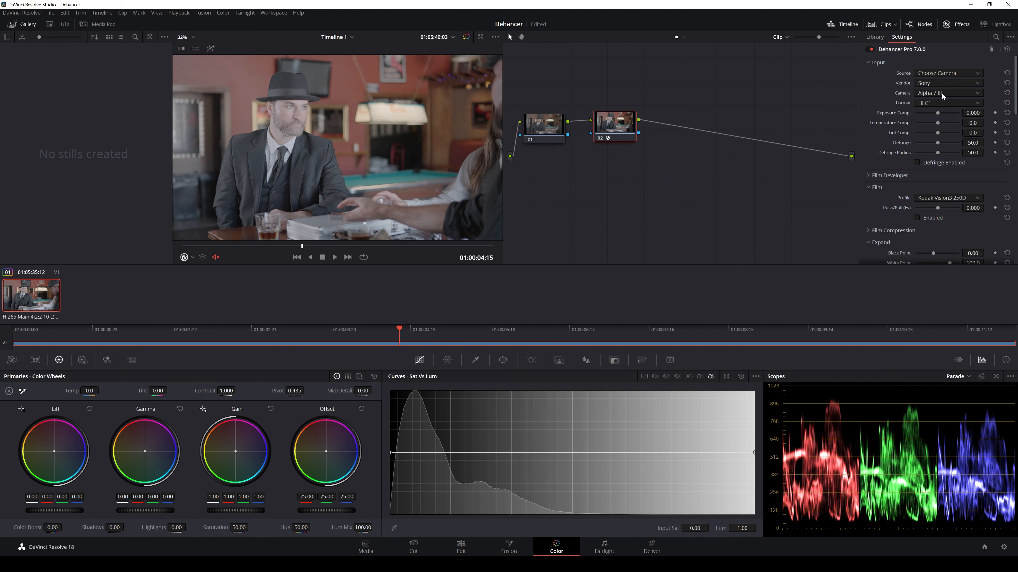
{"action": "left_click", "coordinate": [935, 95]}
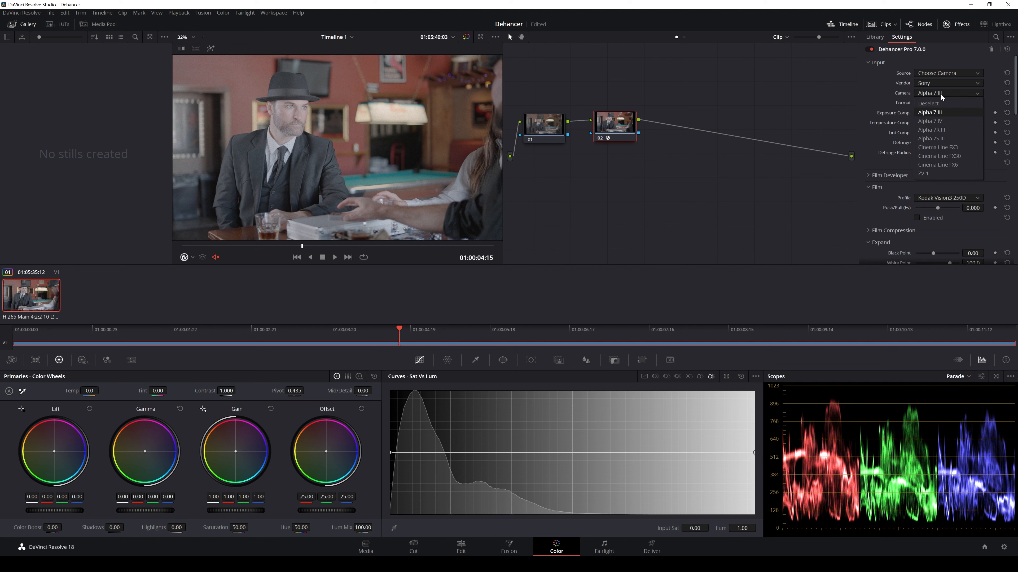
{"action": "left_click", "coordinate": [935, 139]}
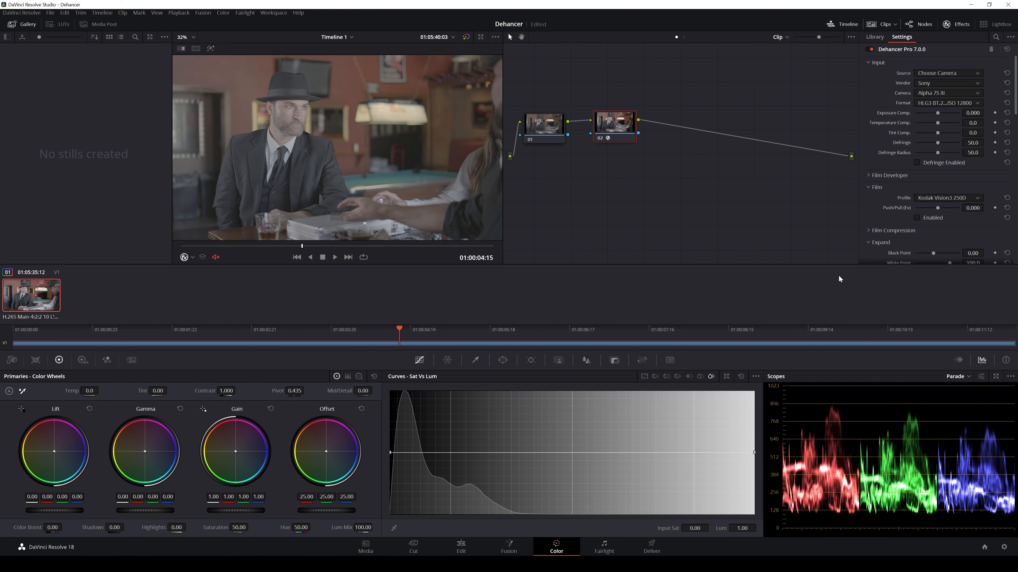
- Compare S-Log3 input formats and set the camera format to S-Log3 S-Gamut3 ISO 640
{"action": "left_click", "coordinate": [946, 103]}
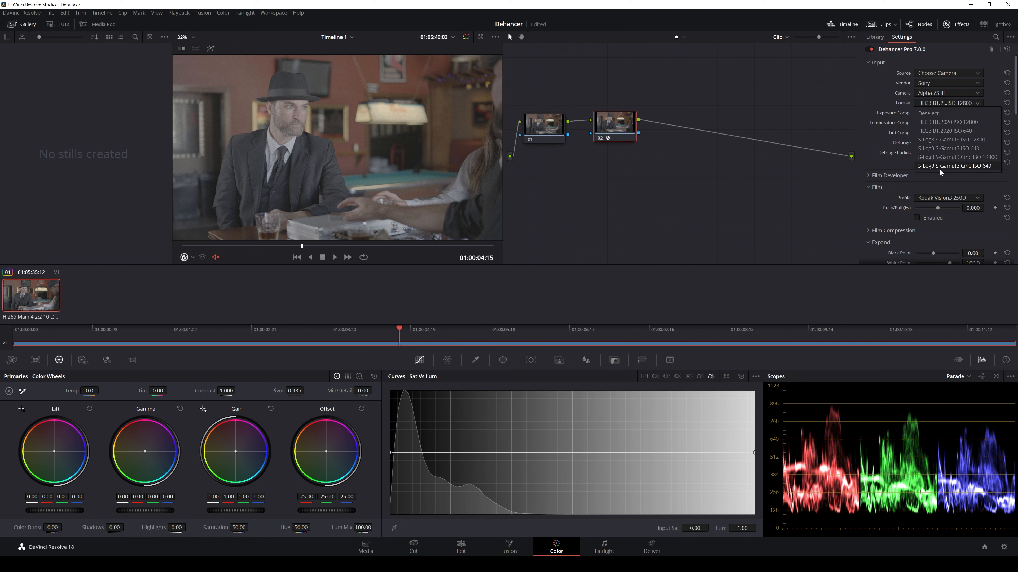
{"action": "left_click", "coordinate": [949, 149]}
{"action": "left_click", "coordinate": [946, 102]}
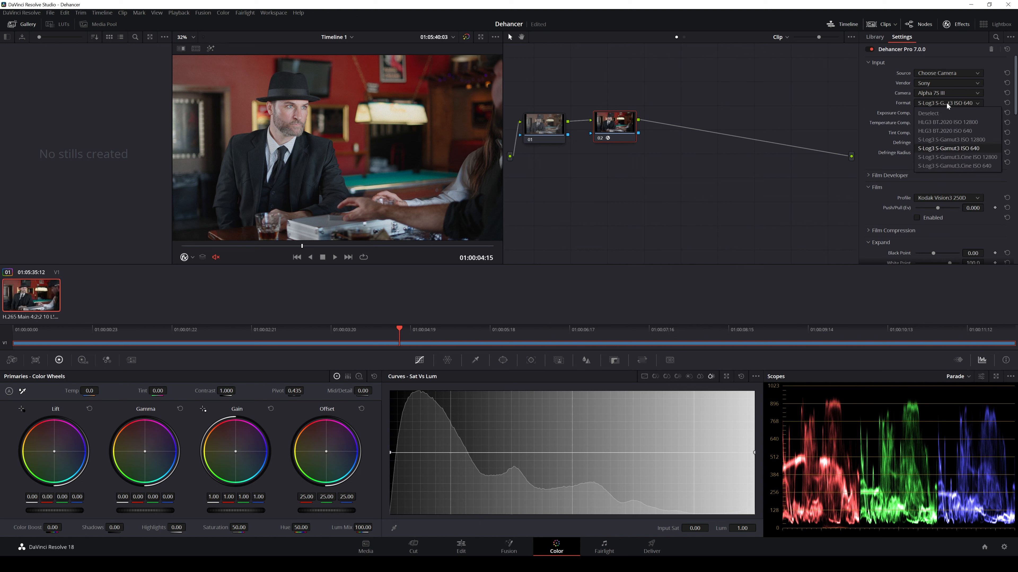
{"action": "left_click", "coordinate": [937, 166]}
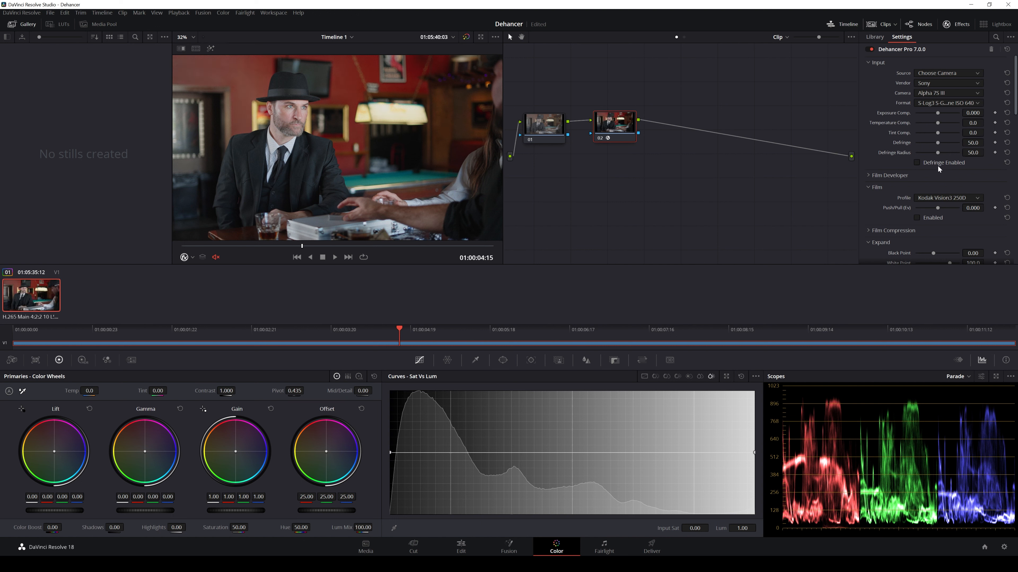
{"action": "left_click", "coordinate": [953, 103]}
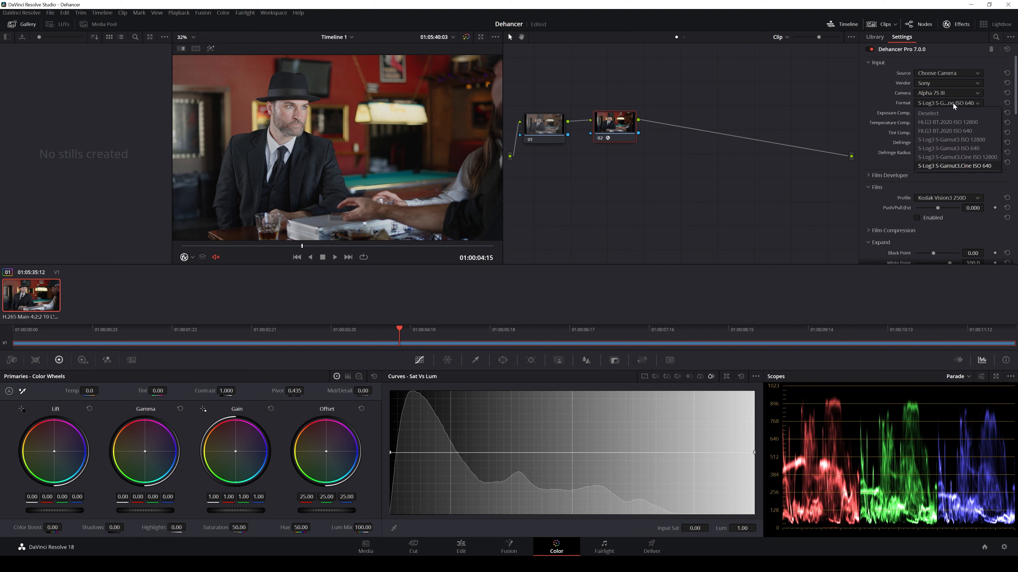
{"action": "left_click", "coordinate": [949, 150]}
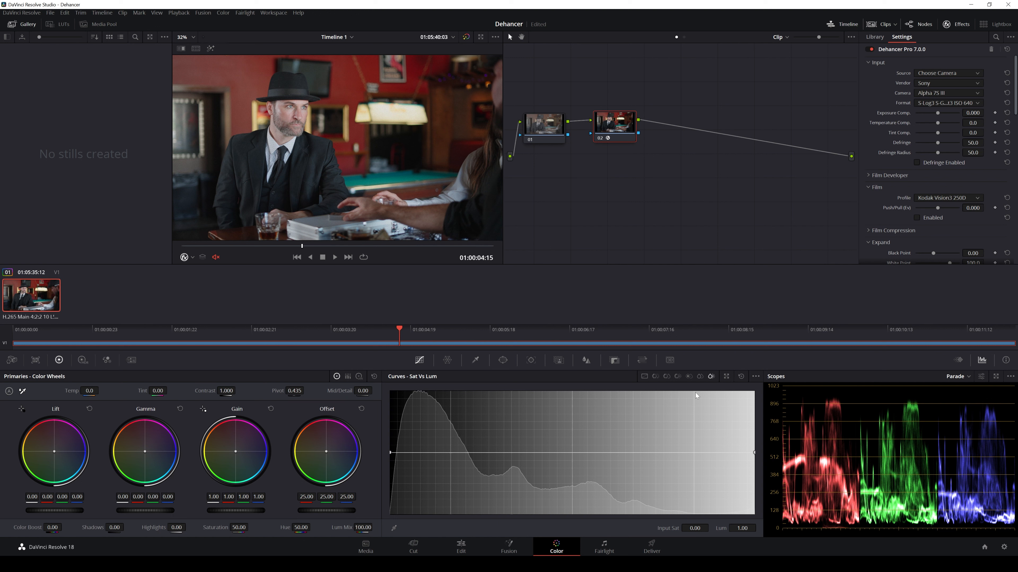
- Set the input exposure compensation to about -1.404 and temperature compensation to about 54.1, leaving tint at 0.0 and Defringe off
{"action": "left_click_drag", "start_coordinate": [936, 116], "coordinate": [927, 120]}
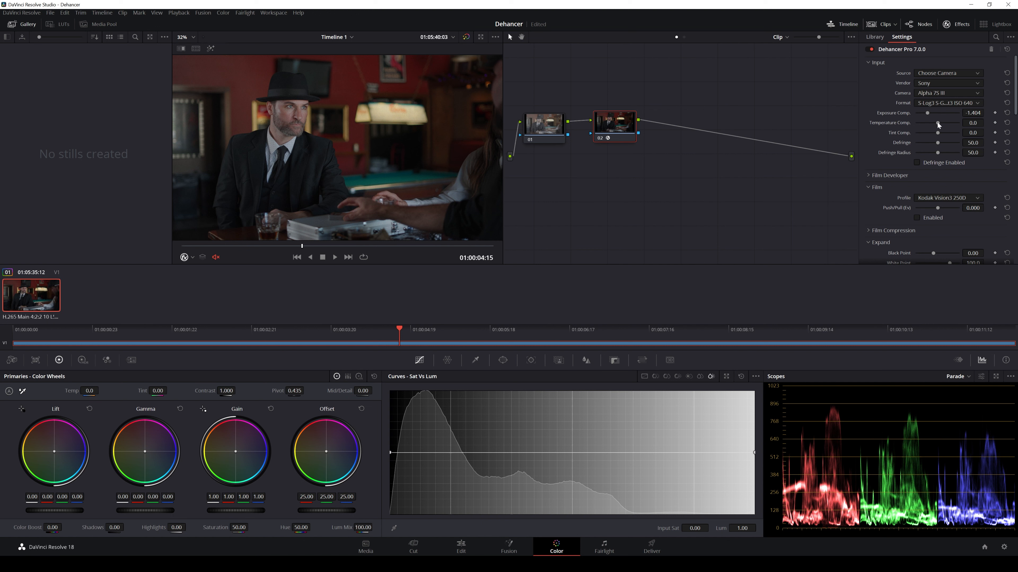
{"action": "mouse_move", "coordinate": [938, 123]}
{"action": "left_mouse_down"}
{"action": "mouse_move", "coordinate": [949, 125]}
{"action": "mouse_move", "coordinate": [934, 139]}
{"action": "mouse_move", "coordinate": [947, 138]}
{"action": "mouse_move", "coordinate": [935, 142]}
{"action": "left_mouse_up"}
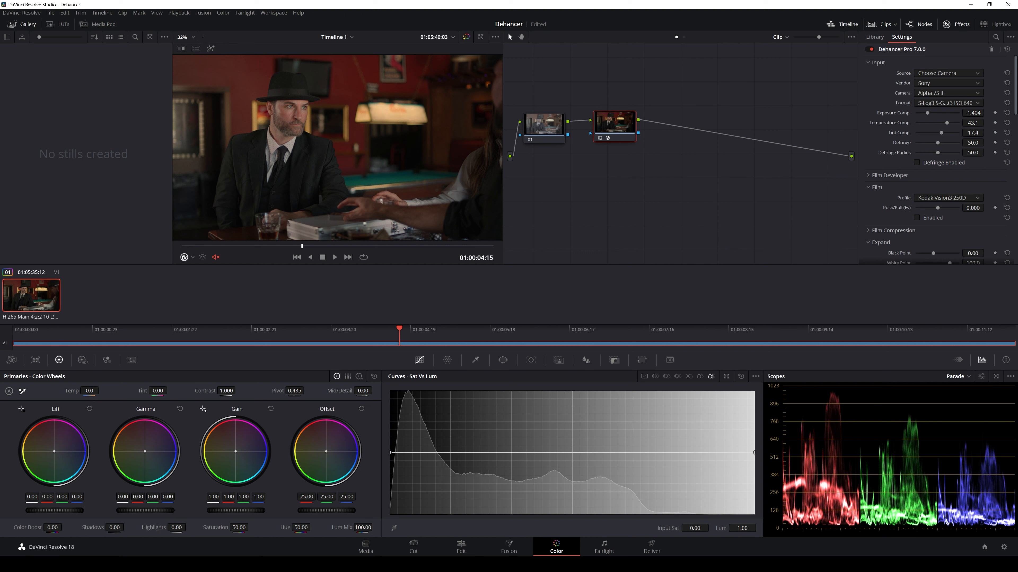
{"action": "key", "text": "ctrl+z"}
{"action": "key", "text": "ctrl+z"}
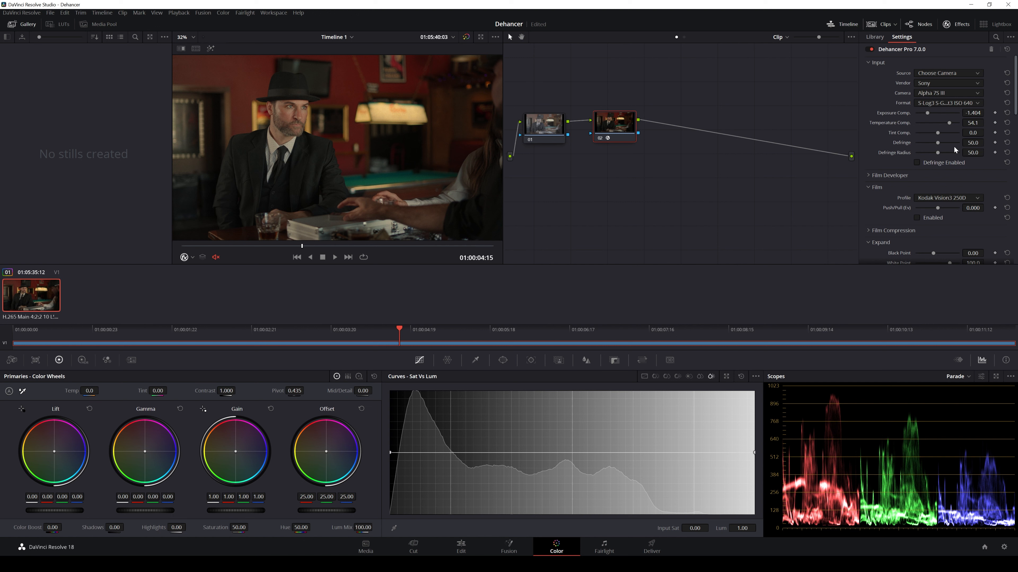
{"action": "left_click", "coordinate": [916, 162]}
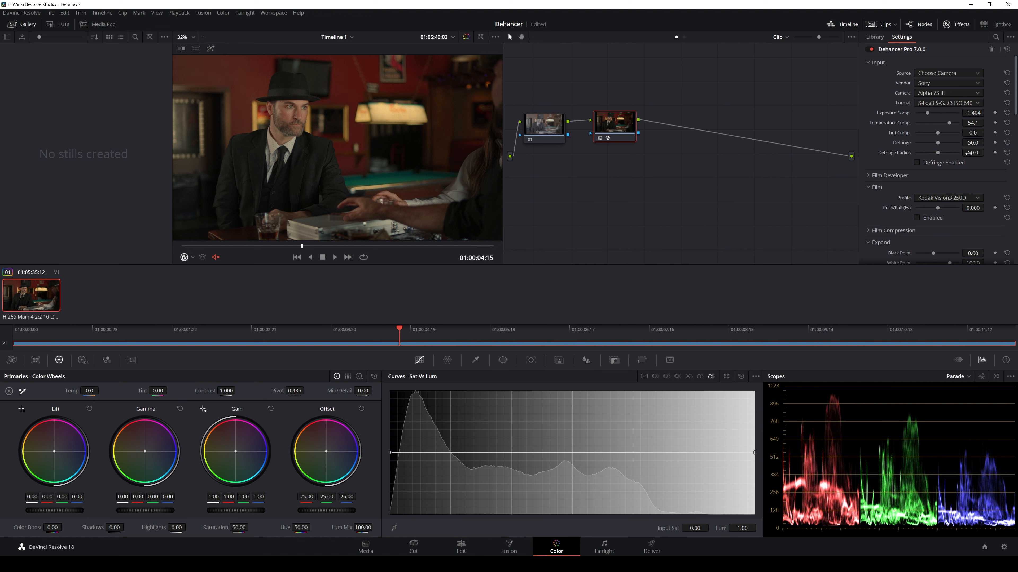
{"action": "left_click", "coordinate": [868, 62]}
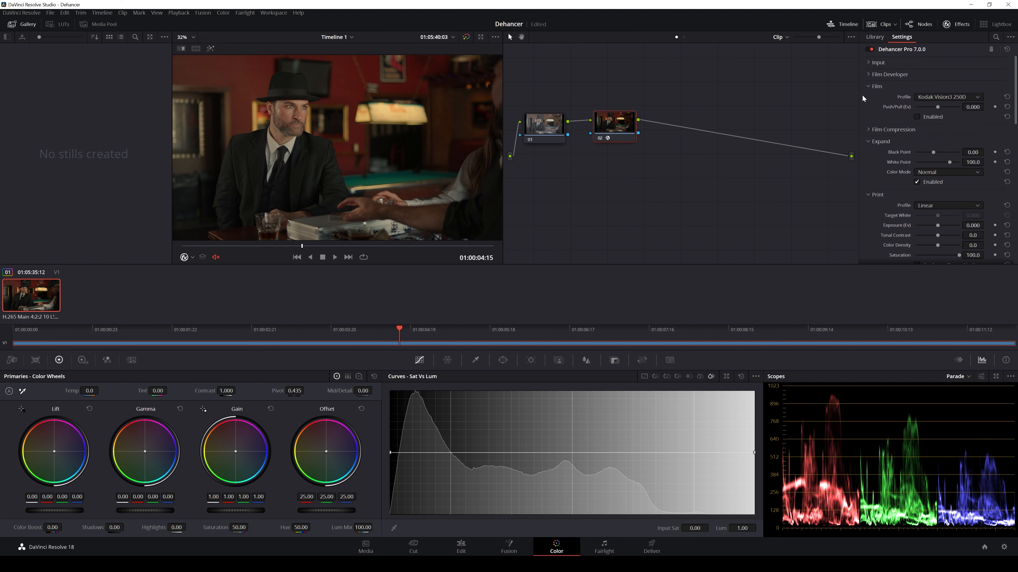
- Enable the Film Developer section and set its Contrast Boost to about -26.6
{"action": "left_click", "coordinate": [868, 75]}
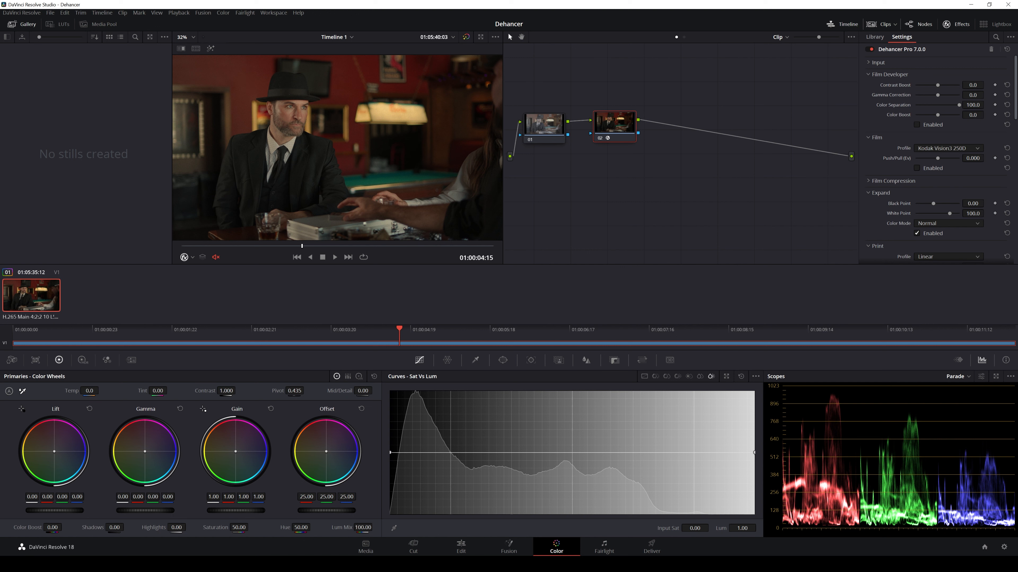
{"action": "left_click_drag", "start_coordinate": [942, 86], "coordinate": [937, 94]}
{"action": "left_click", "coordinate": [917, 126]}
{"action": "left_click_drag", "start_coordinate": [938, 85], "coordinate": [947, 87]}
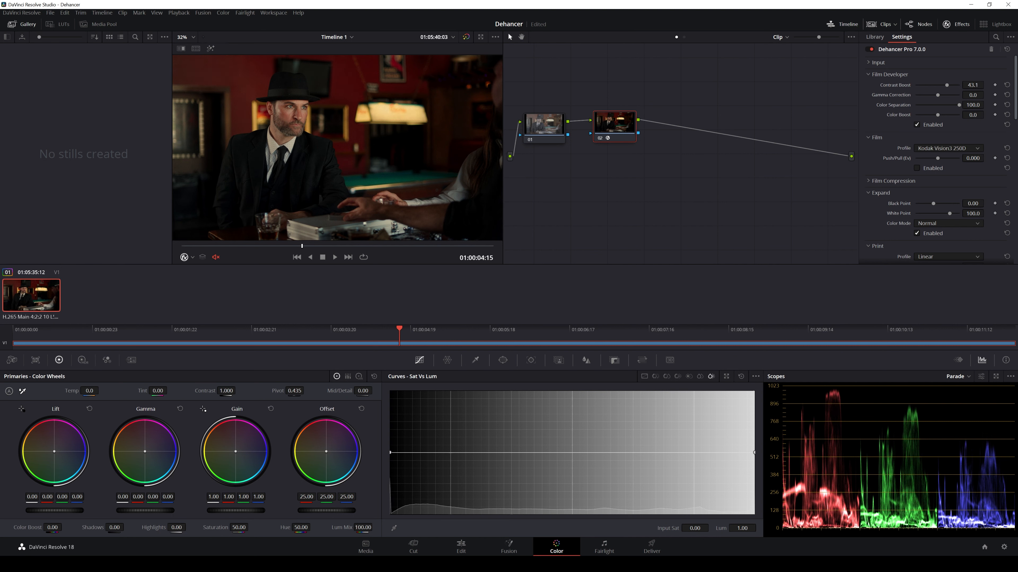
{"action": "left_click_drag", "start_coordinate": [946, 85], "coordinate": [932, 87]}
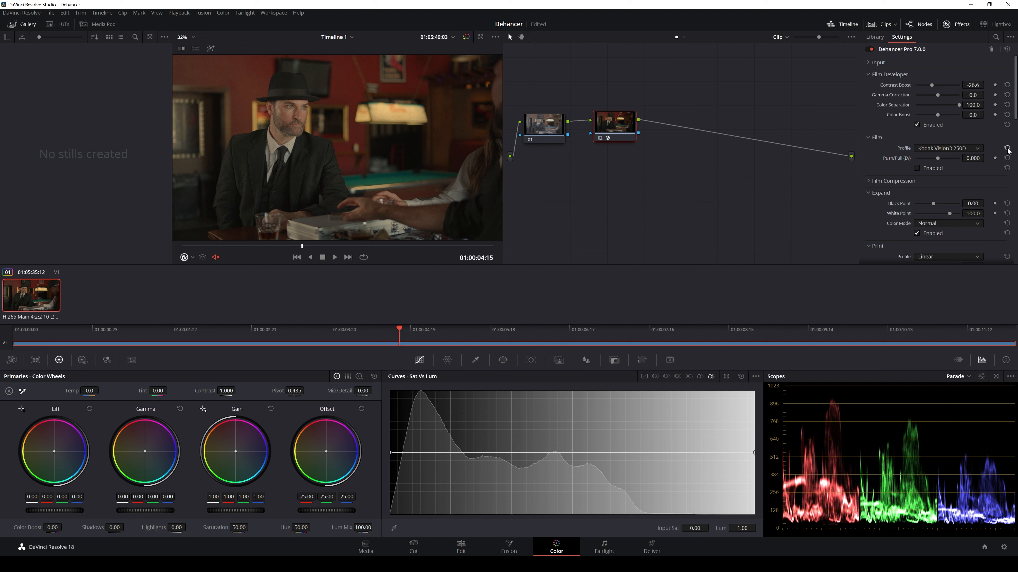
- Set the Film Developer's Gamma Correction to about 23.4, Color Separation to 50.5 and Color Boost to -4.6
{"action": "mouse_move", "coordinate": [938, 94]}
{"action": "left_mouse_down"}
{"action": "mouse_move", "coordinate": [959, 97]}
{"action": "mouse_move", "coordinate": [949, 105]}
{"action": "left_mouse_up"}
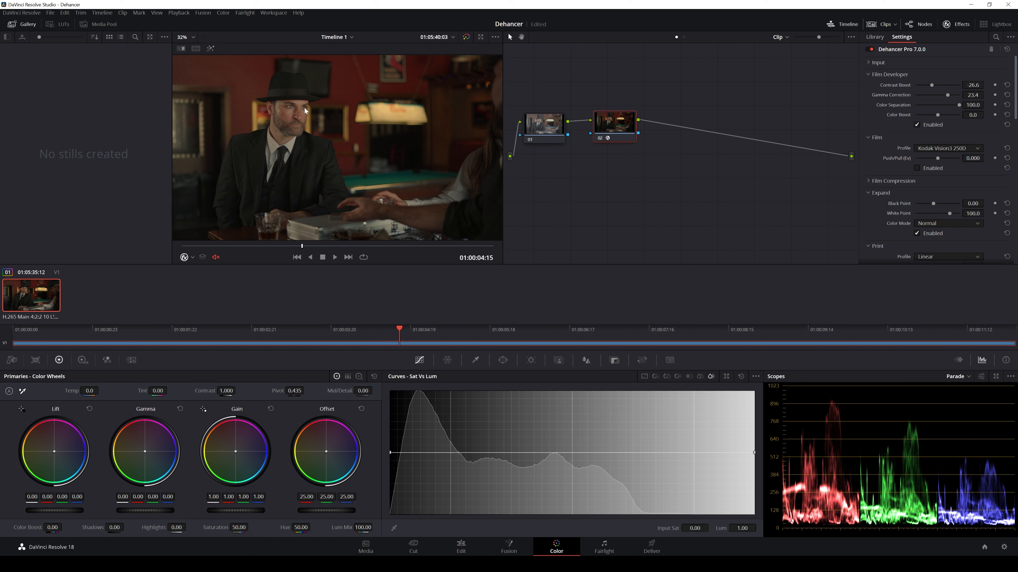
{"action": "mouse_move", "coordinate": [957, 105]}
{"action": "left_mouse_down"}
{"action": "mouse_move", "coordinate": [925, 108]}
{"action": "mouse_move", "coordinate": [951, 109]}
{"action": "mouse_move", "coordinate": [929, 109]}
{"action": "mouse_move", "coordinate": [944, 116]}
{"action": "left_mouse_up"}
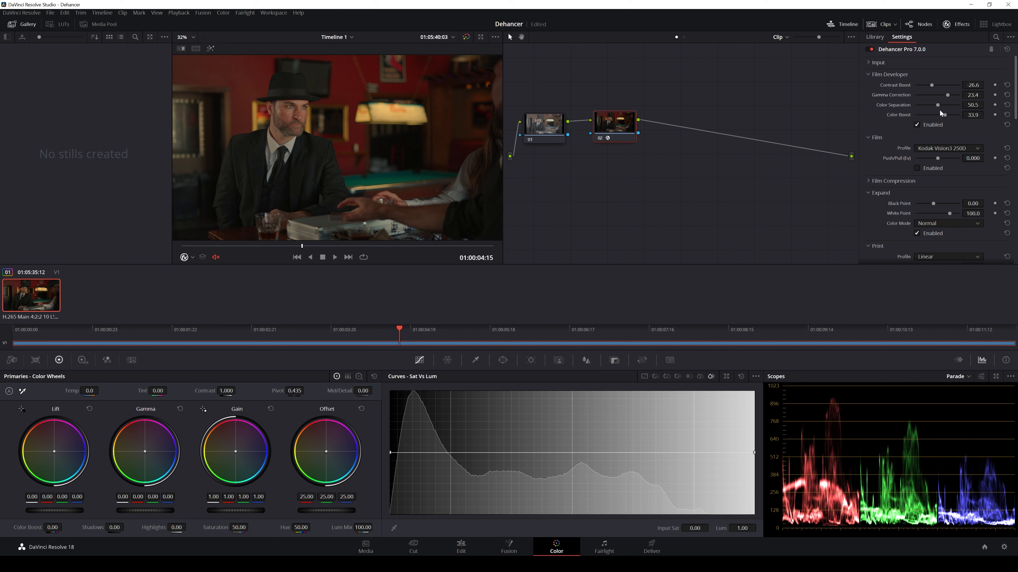
{"action": "left_click_drag", "start_coordinate": [944, 114], "coordinate": [936, 109]}
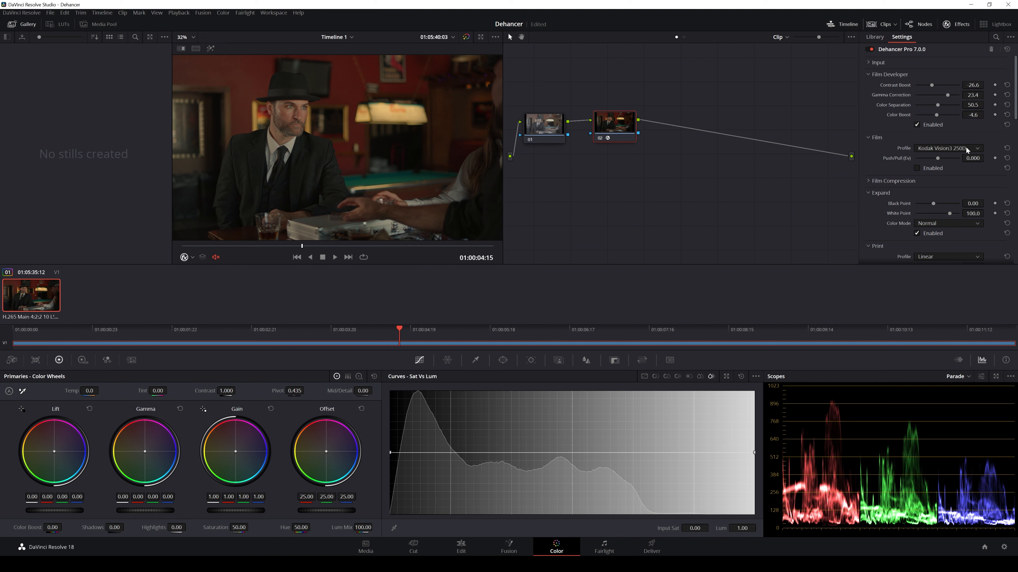
{"action": "left_click", "coordinate": [867, 74]}
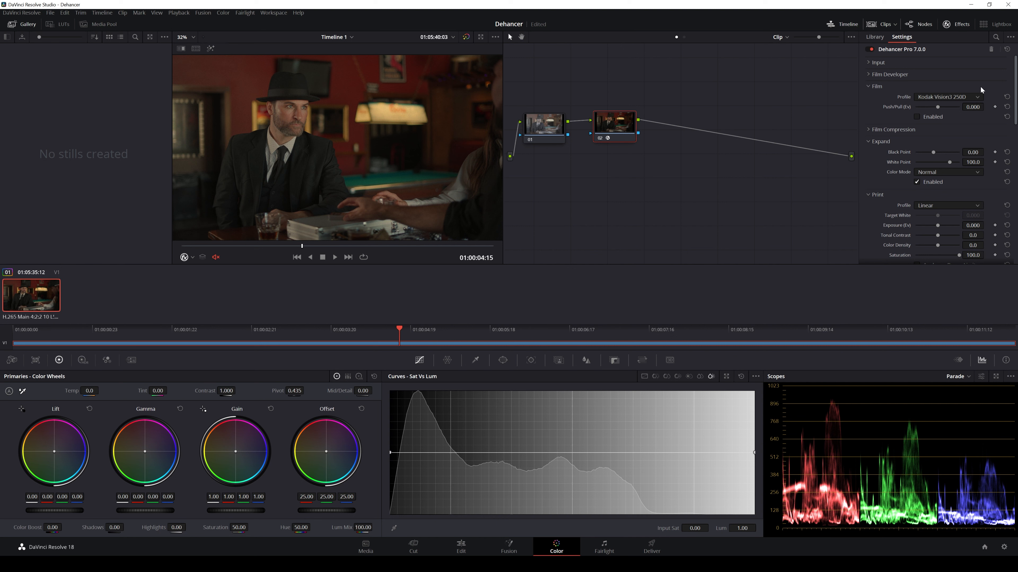
- Enable the Film section and try the Fuji Eterna Vivid 500 (Exp. 2013) film profile
{"action": "left_click", "coordinate": [916, 116]}
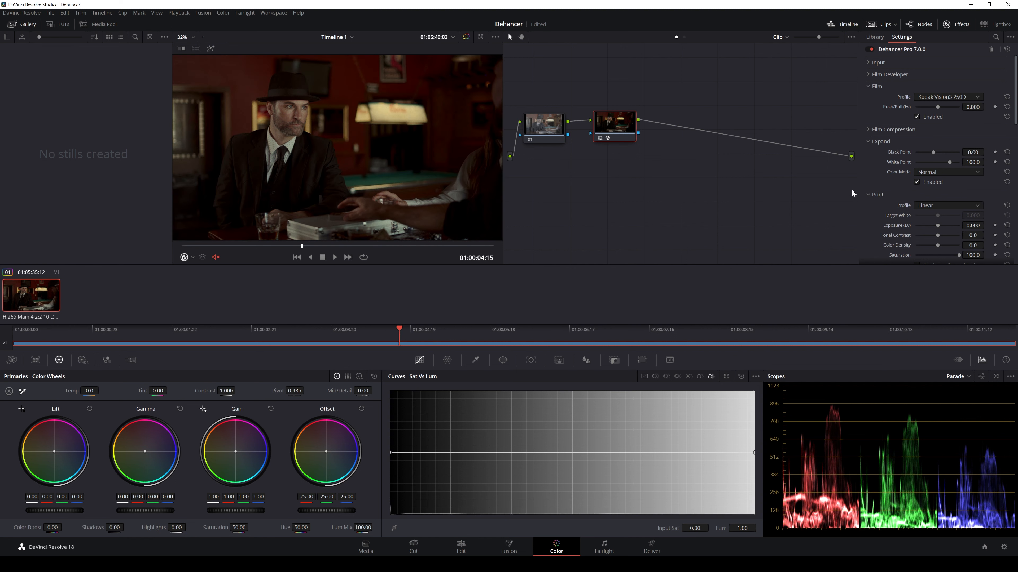
{"action": "left_click", "coordinate": [974, 98]}
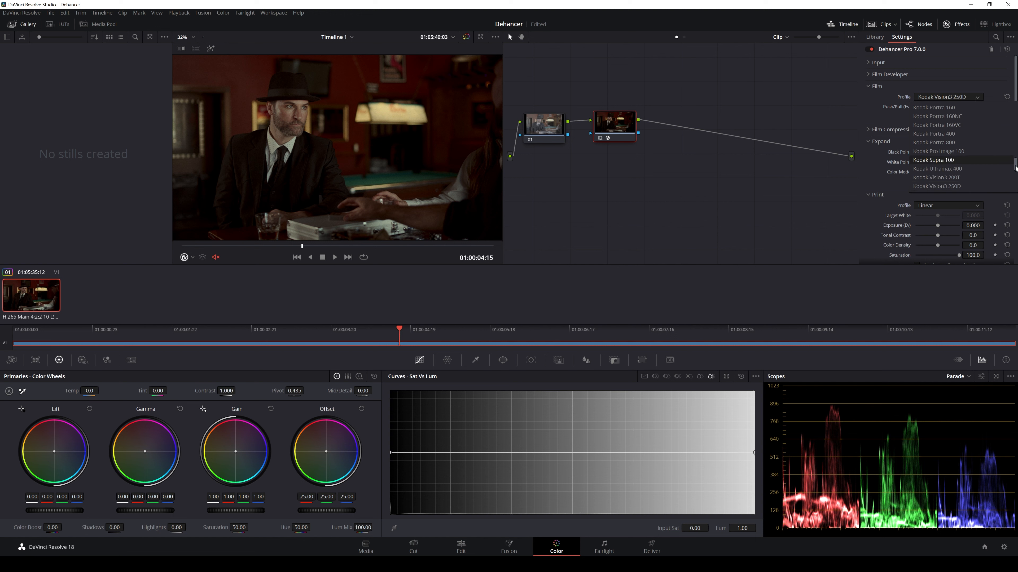
{"action": "left_click_drag", "start_coordinate": [1015, 167], "coordinate": [1010, 112]}
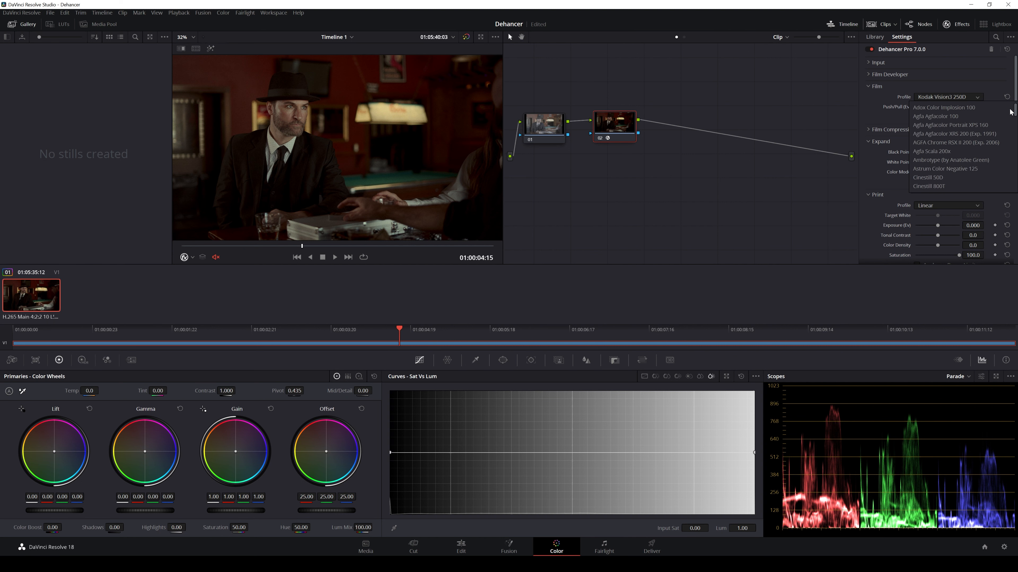
{"action": "scroll", "coordinate": [959, 141], "scroll_direction": "down", "scroll_amount": 1}
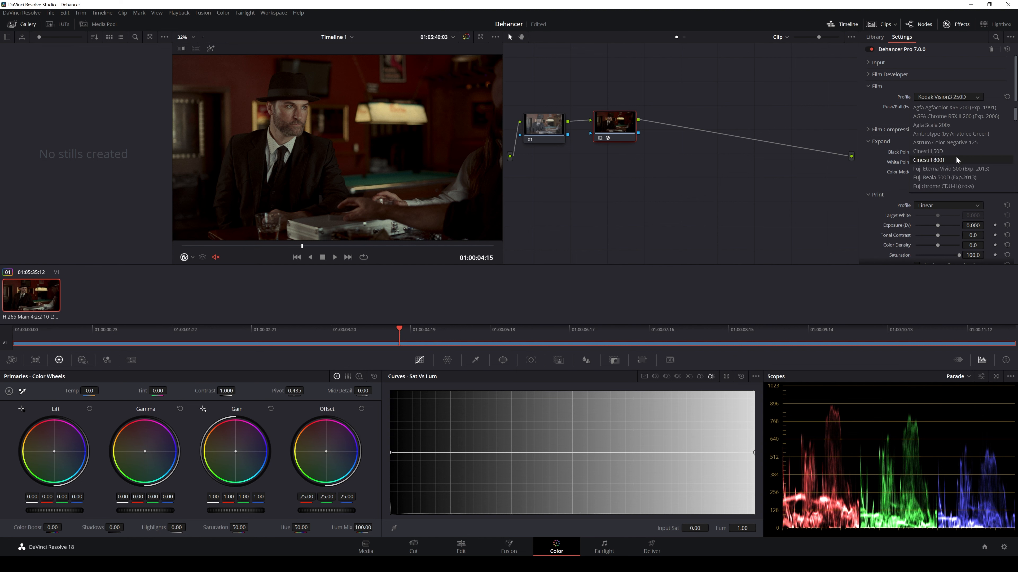
{"action": "scroll", "coordinate": [961, 159], "scroll_direction": "down", "scroll_amount": 1}
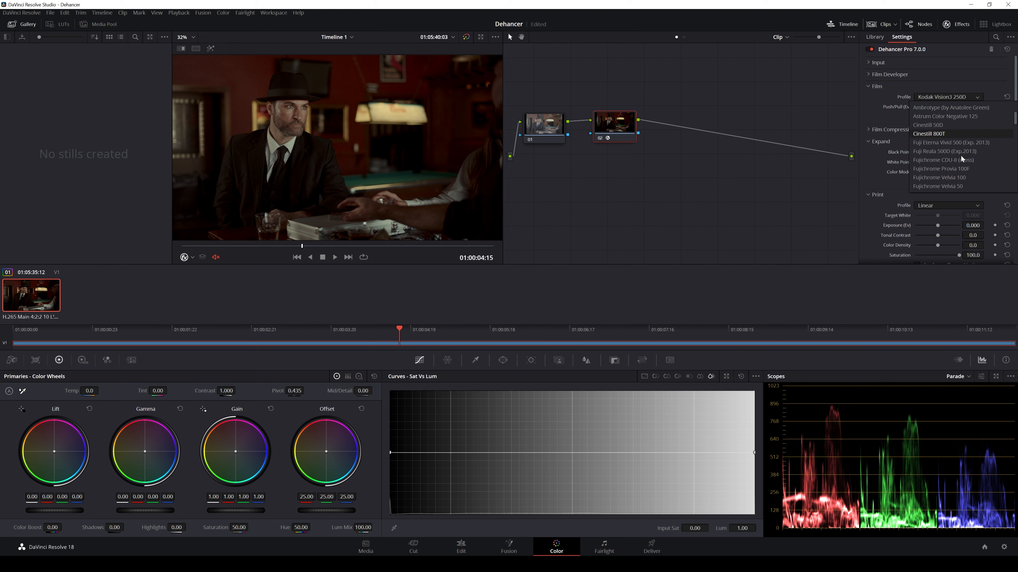
{"action": "left_click", "coordinate": [936, 142]}
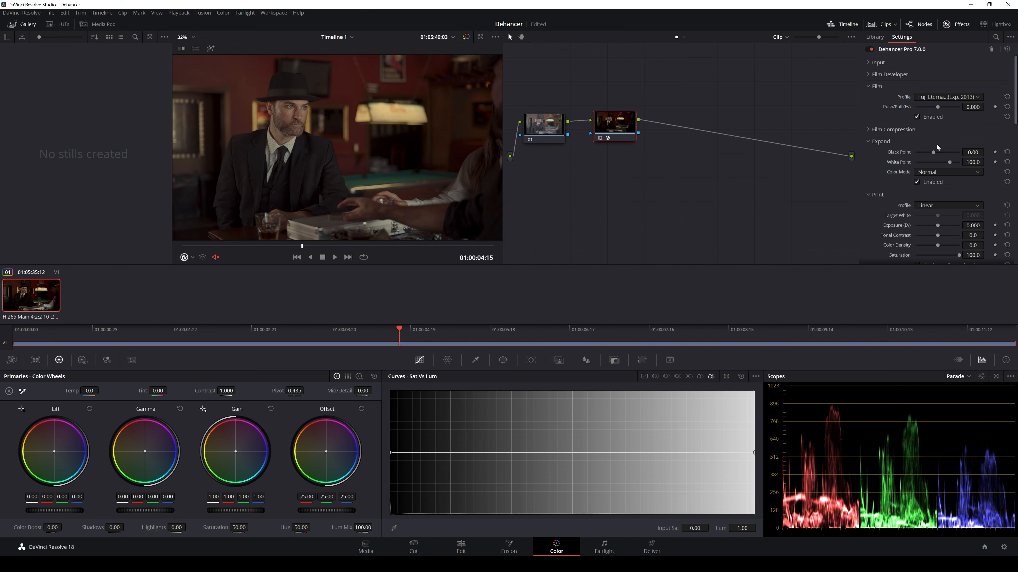
- Try the film profiles Fuji Reala 500D, Fujichrome CDU-II (cross), Provia 100F, Velvia 100 and Velvia 50 in turn
{"action": "left_click", "coordinate": [968, 97]}
{"action": "left_click", "coordinate": [950, 153]}
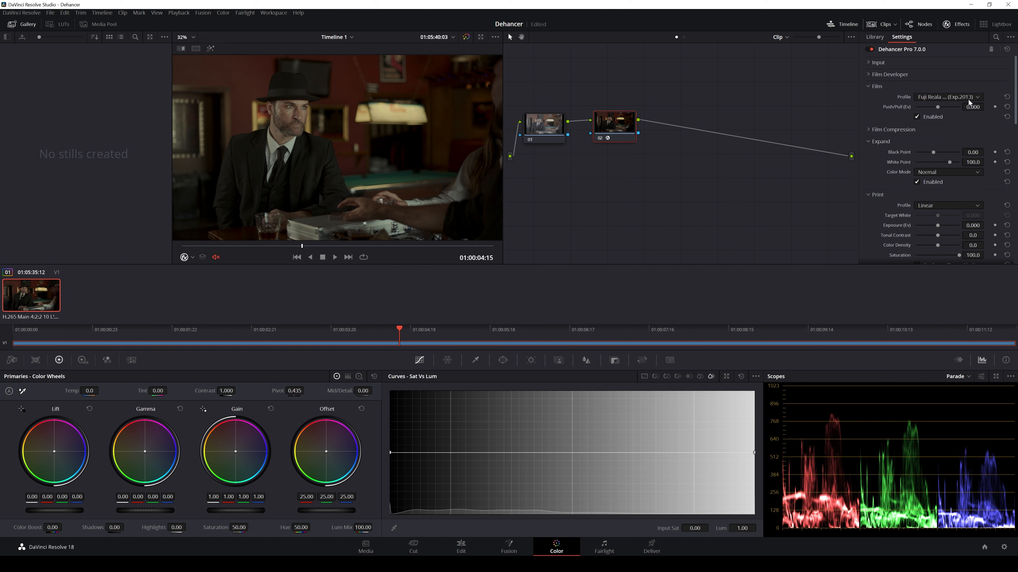
{"action": "left_click", "coordinate": [966, 100]}
{"action": "left_click", "coordinate": [951, 161]}
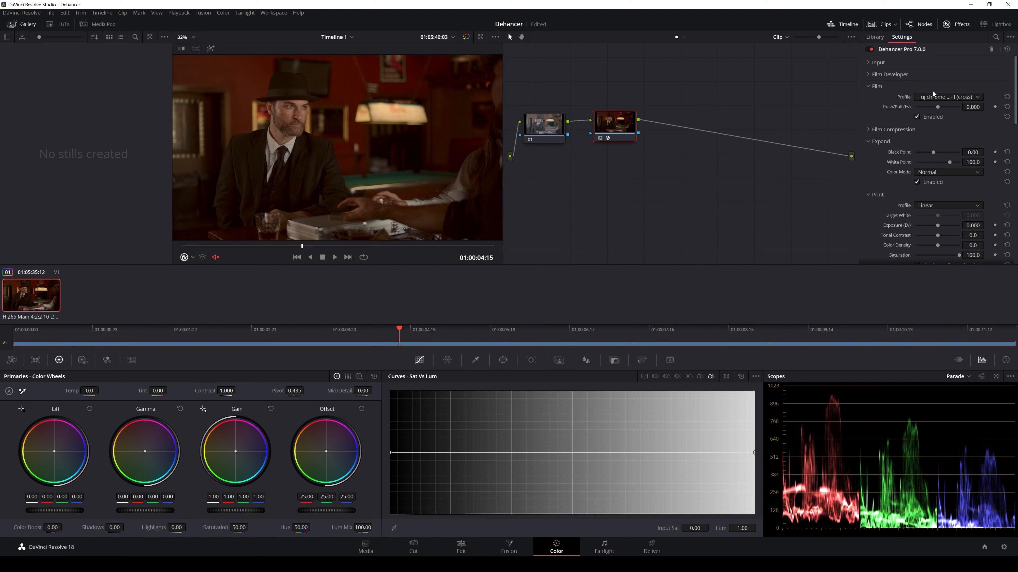
{"action": "left_click", "coordinate": [949, 96]}
{"action": "left_click", "coordinate": [945, 169]}
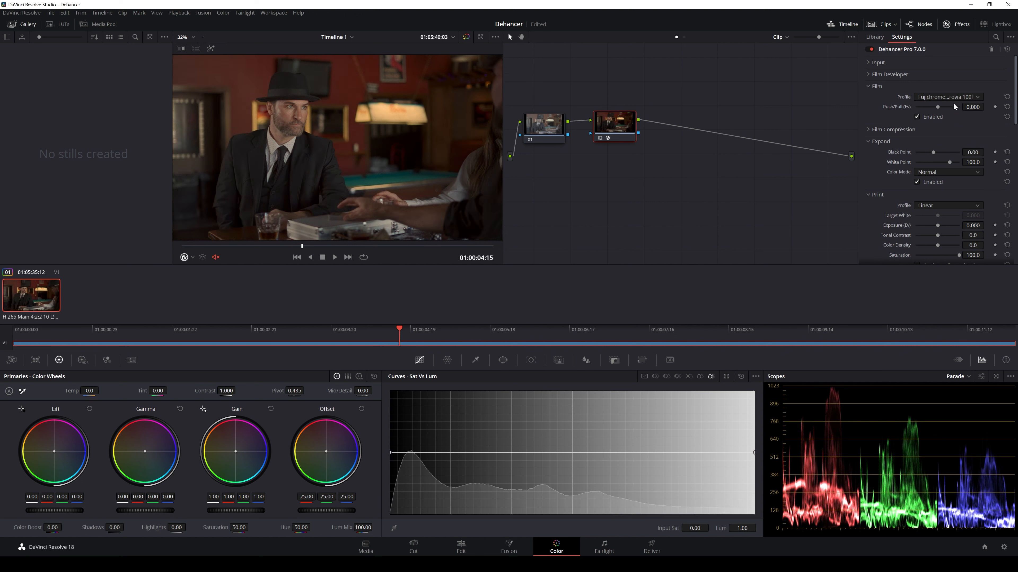
{"action": "left_click", "coordinate": [952, 99]}
{"action": "left_click", "coordinate": [946, 179]}
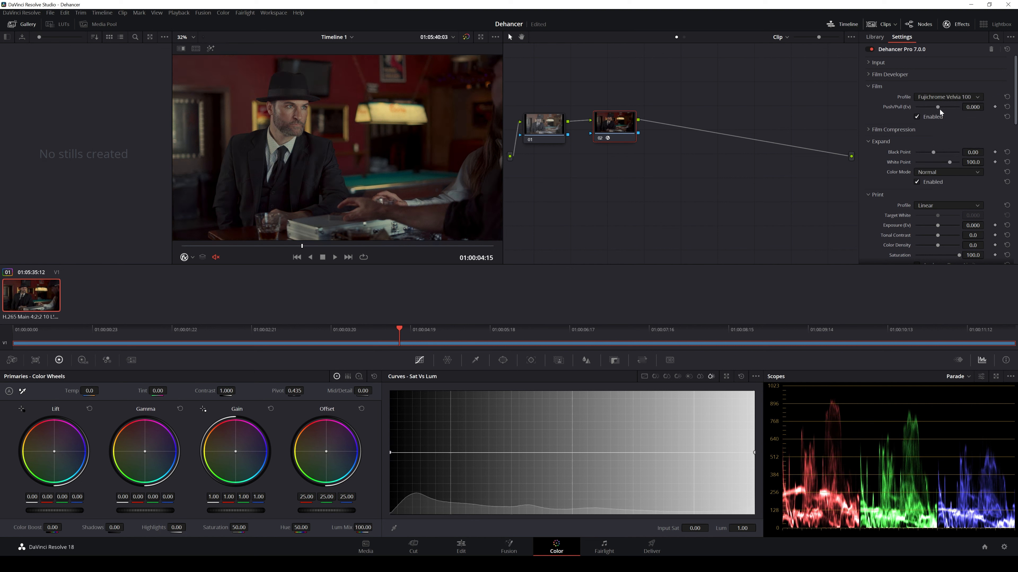
{"action": "left_click", "coordinate": [950, 98]}
{"action": "left_click", "coordinate": [952, 187]}
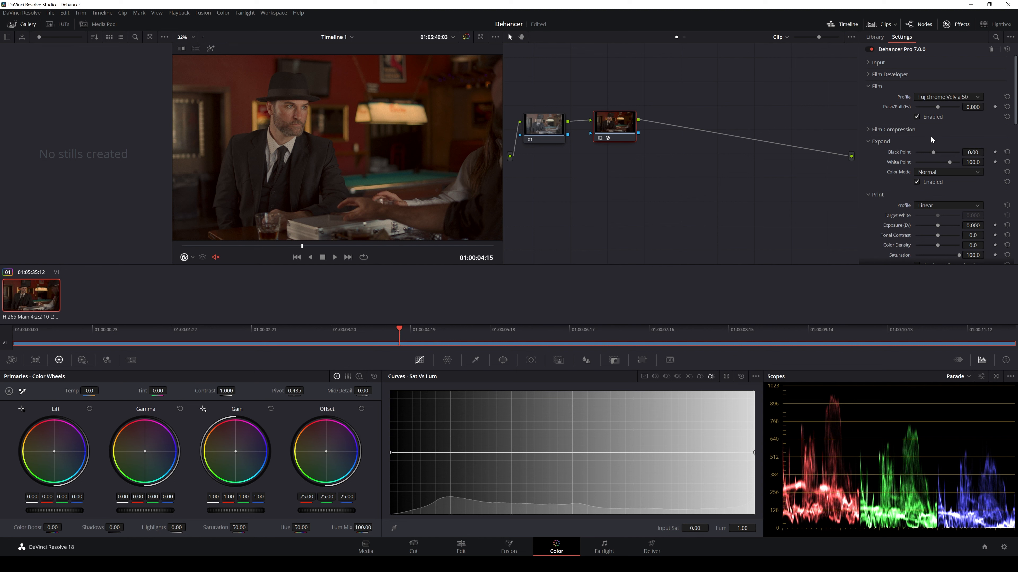
- Try the Fujicolor C200, Fujicolor Print (Industrial) 400 and Kodak Pro Image 100 film profiles
{"action": "left_click", "coordinate": [958, 99]}
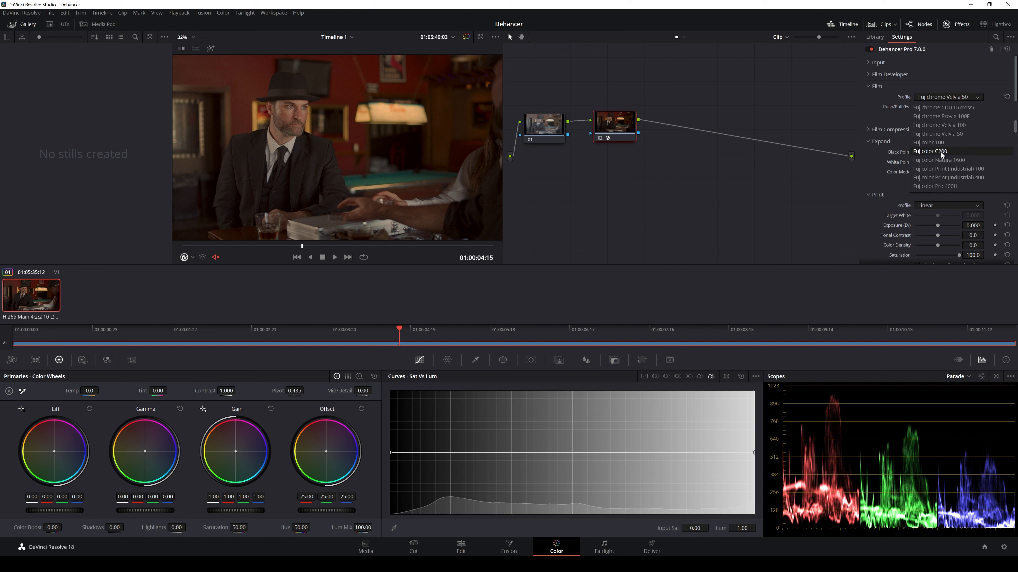
{"action": "left_click", "coordinate": [942, 152]}
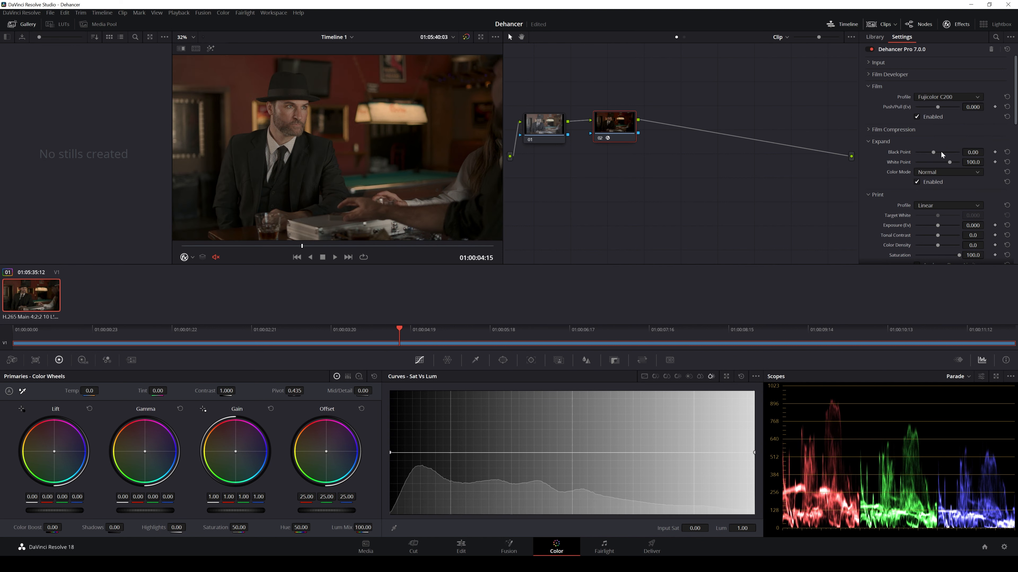
{"action": "left_click", "coordinate": [955, 98]}
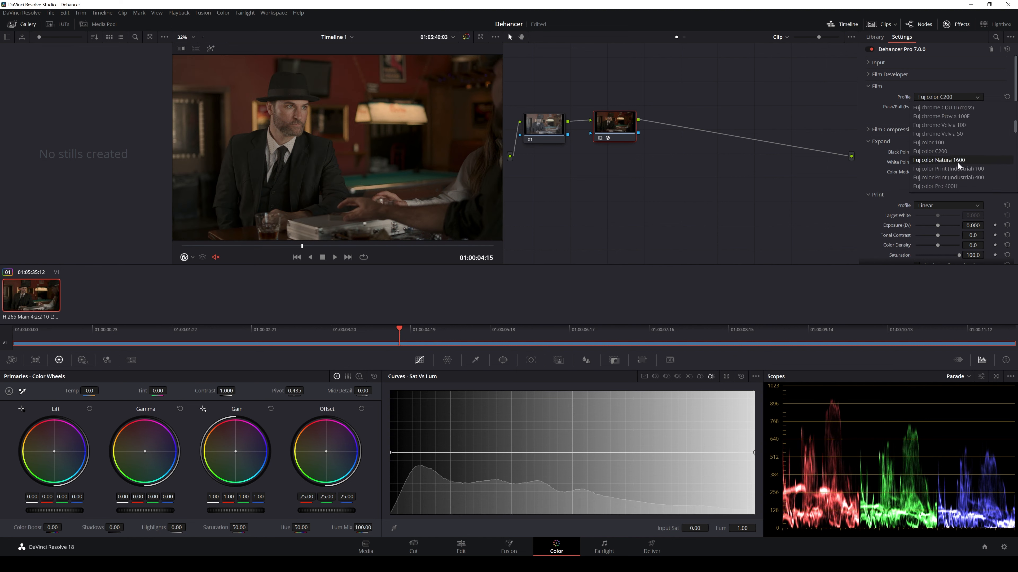
{"action": "left_click", "coordinate": [958, 164]}
{"action": "left_click", "coordinate": [953, 100]}
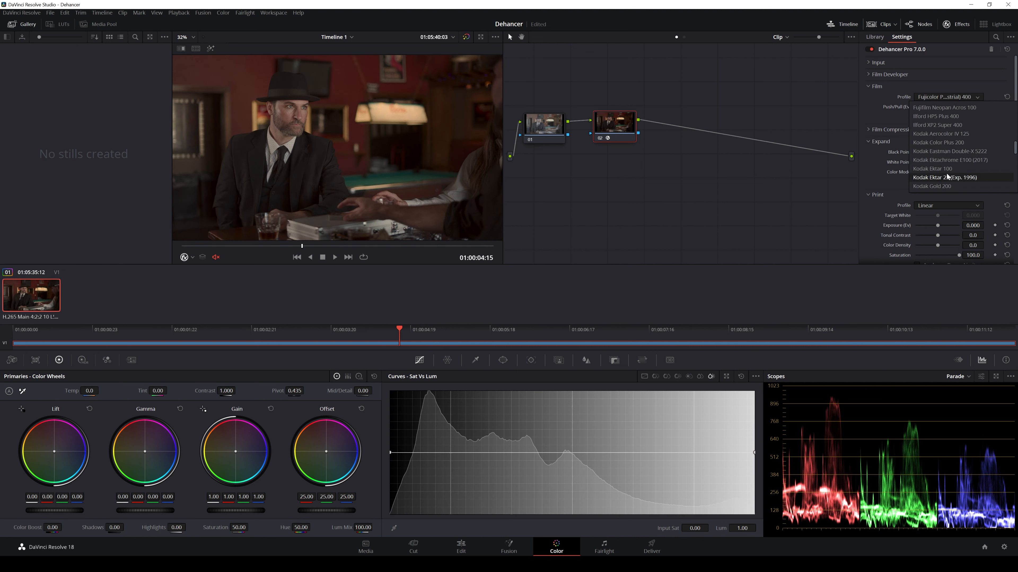
{"action": "left_click", "coordinate": [949, 179]}
- Try the black-and-white film profiles Ilford HP5 Plus 400 and Ilford XP2 Super 400
{"action": "left_click", "coordinate": [945, 96]}
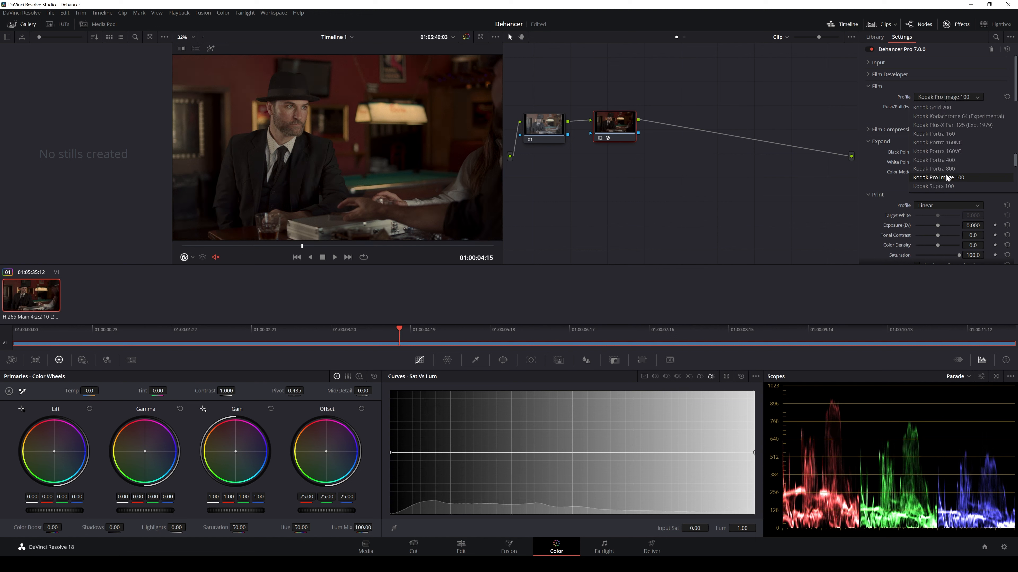
{"action": "scroll", "coordinate": [940, 163], "scroll_direction": "up", "scroll_amount": 10}
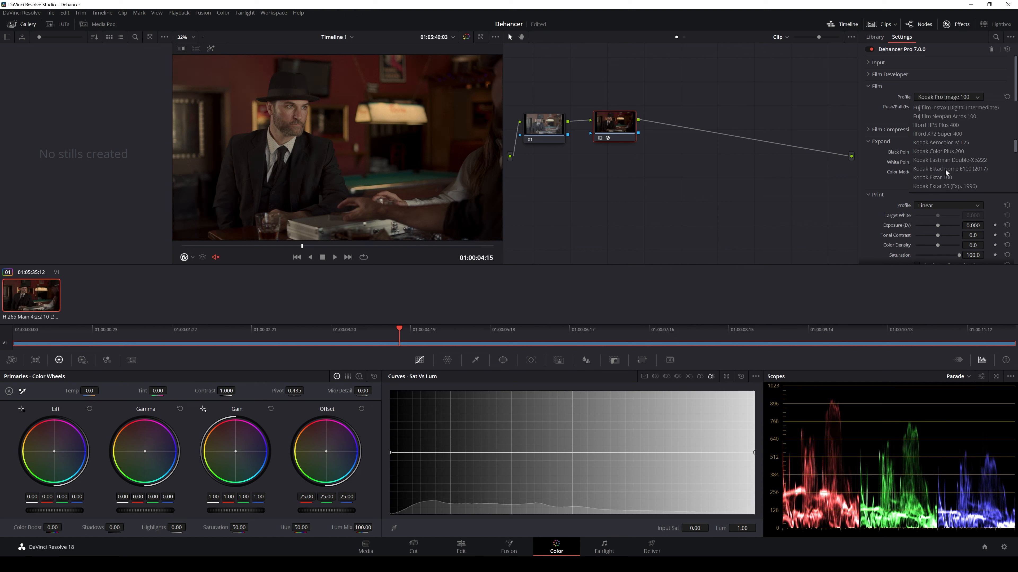
{"action": "scroll", "coordinate": [944, 168], "scroll_direction": "down", "scroll_amount": 4}
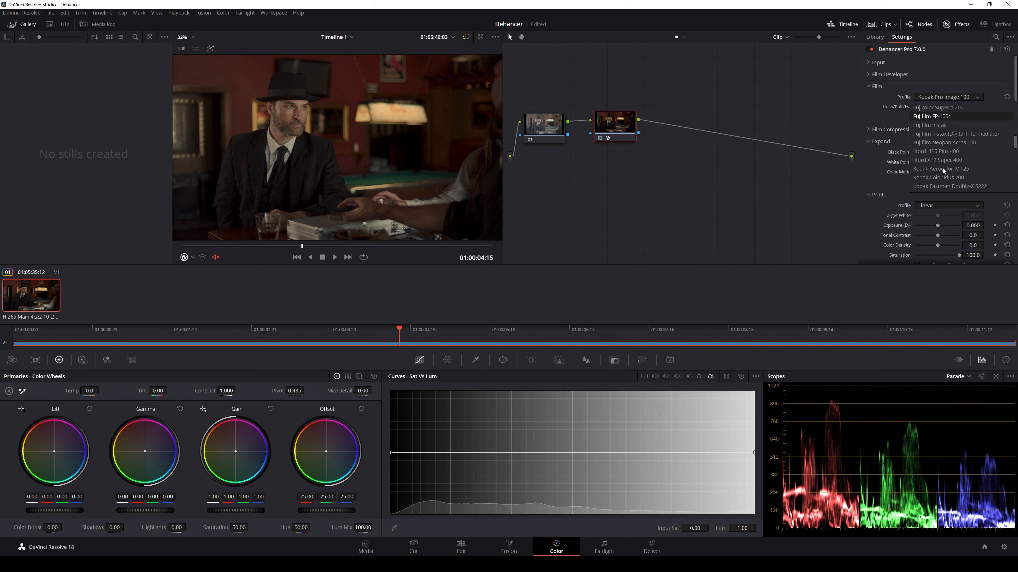
{"action": "left_click", "coordinate": [934, 152]}
{"action": "left_click", "coordinate": [956, 97]}
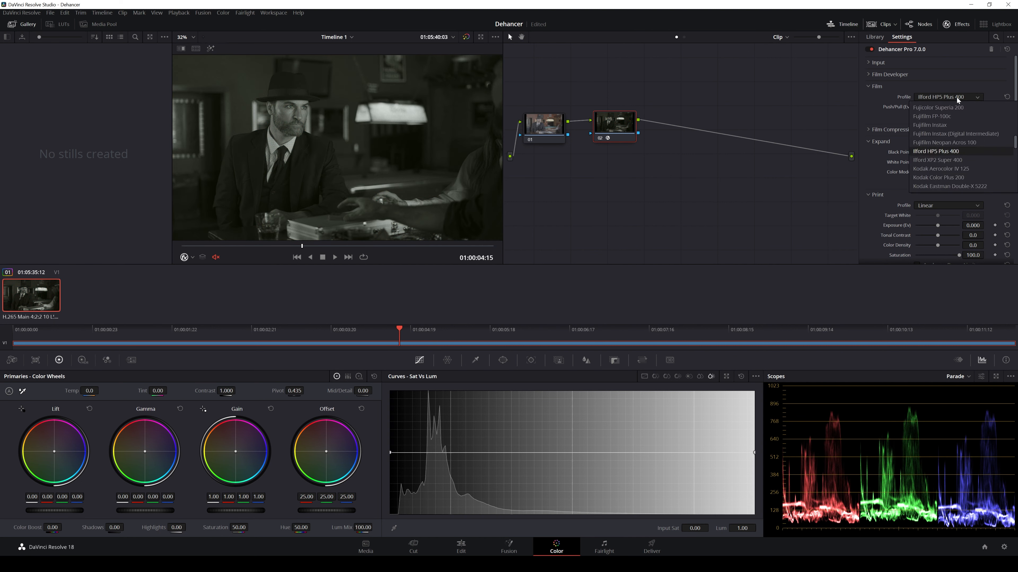
{"action": "left_click", "coordinate": [934, 161]}
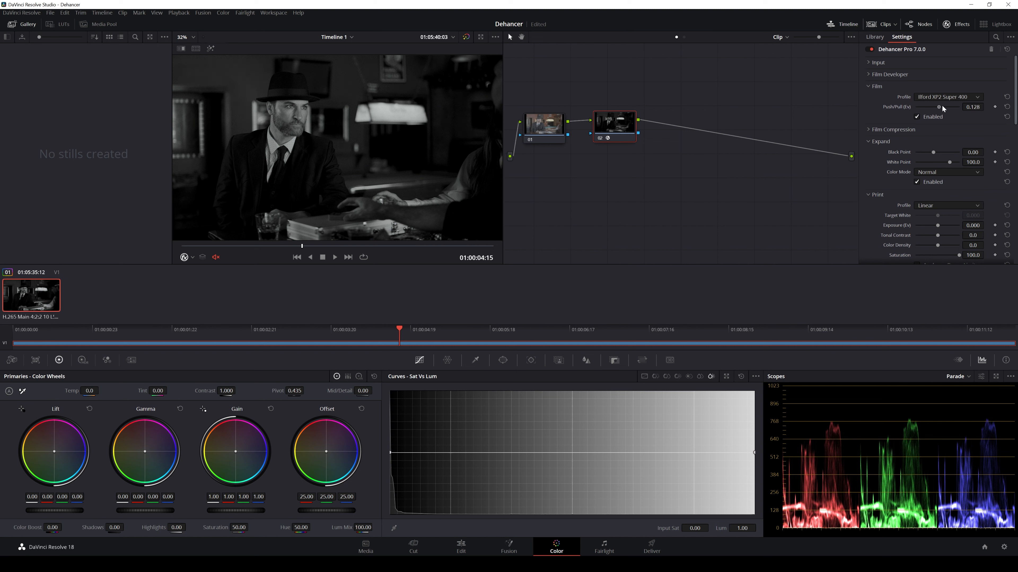
- Try a film Push/Pull of 2.000 and turn the Film section off
{"action": "left_click_drag", "start_coordinate": [942, 106], "coordinate": [956, 127]}
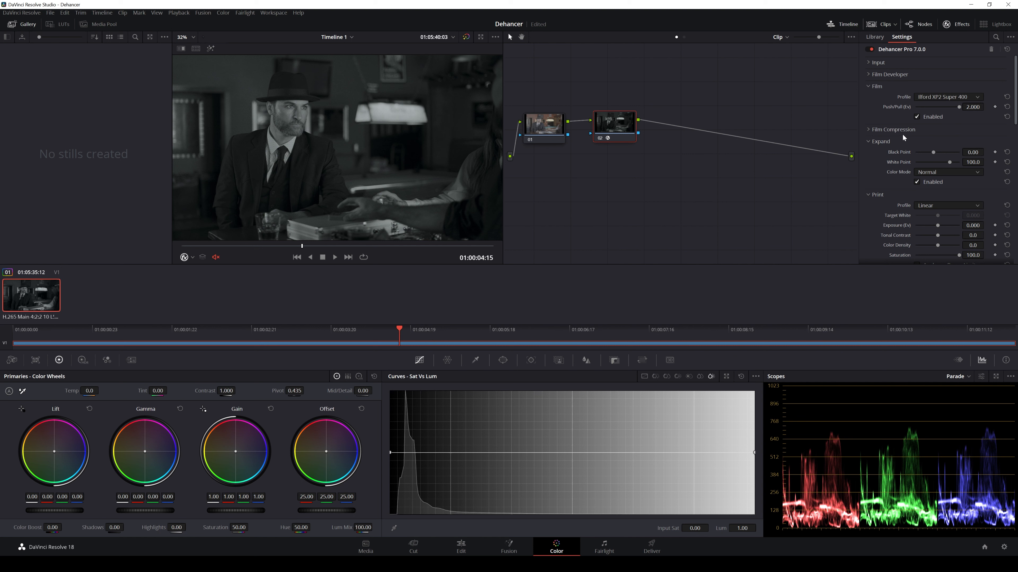
{"action": "left_click", "coordinate": [916, 117]}
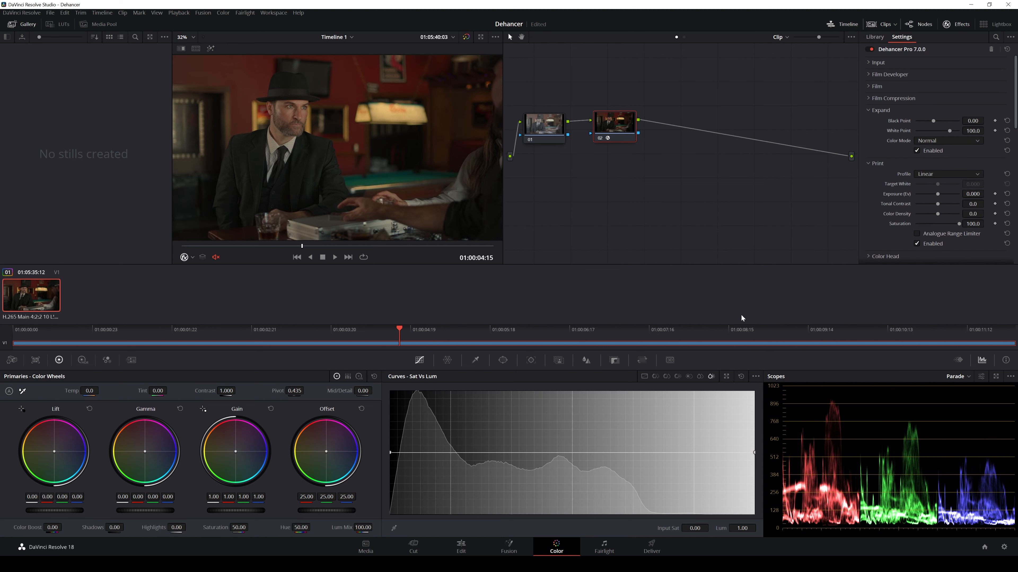
- Enable Film Compression, test low and high White Point values, and set the White Point to about 112.9
{"action": "left_click", "coordinate": [868, 96]}
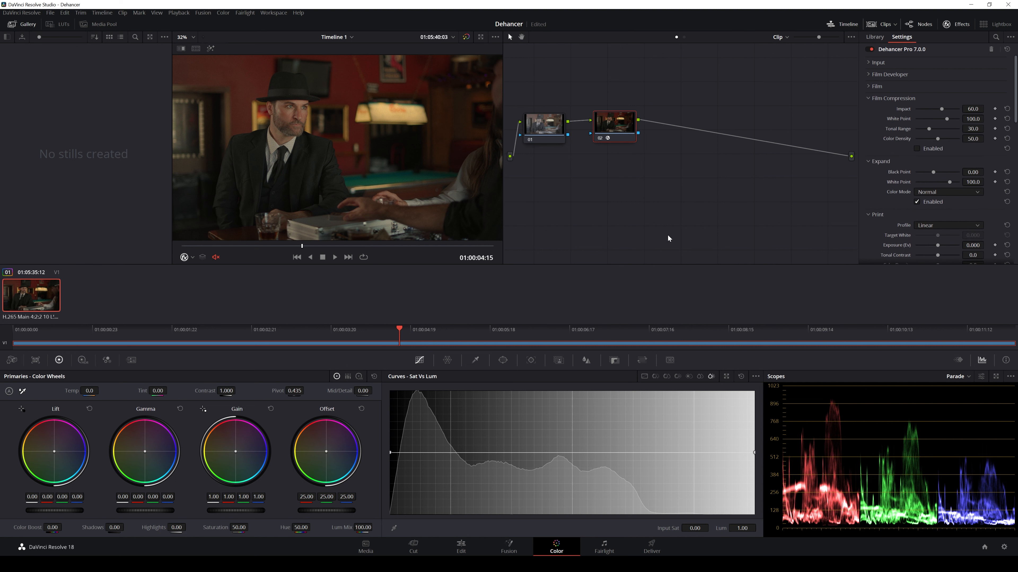
{"action": "left_click", "coordinate": [916, 149]}
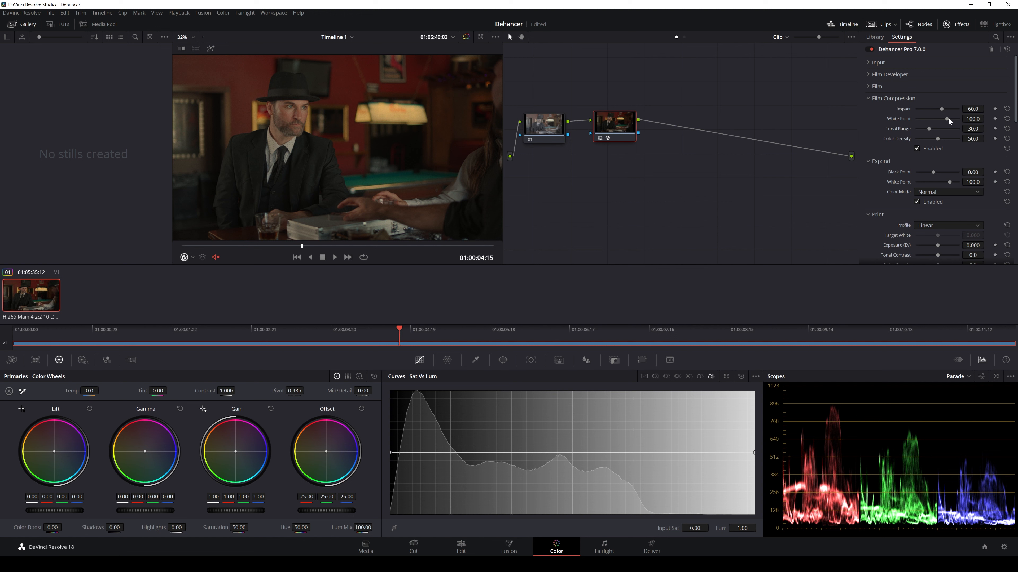
{"action": "mouse_move", "coordinate": [947, 119]}
{"action": "left_mouse_down"}
{"action": "mouse_move", "coordinate": [965, 123]}
{"action": "mouse_move", "coordinate": [894, 126]}
{"action": "mouse_move", "coordinate": [946, 127]}
{"action": "left_mouse_up"}
{"action": "left_click_drag", "start_coordinate": [919, 126], "coordinate": [893, 129]}
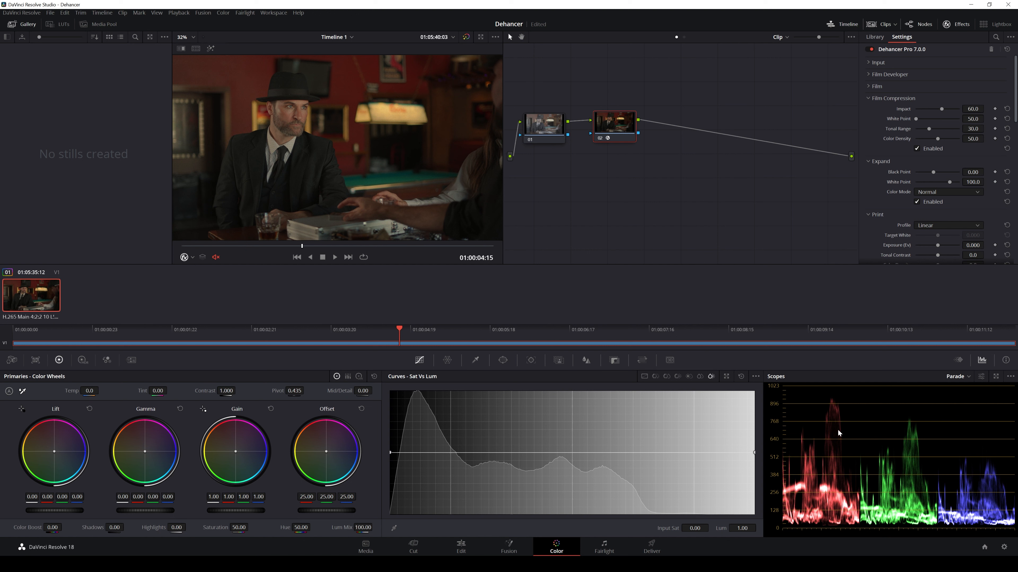
{"action": "left_click_drag", "start_coordinate": [920, 117], "coordinate": [964, 123]}
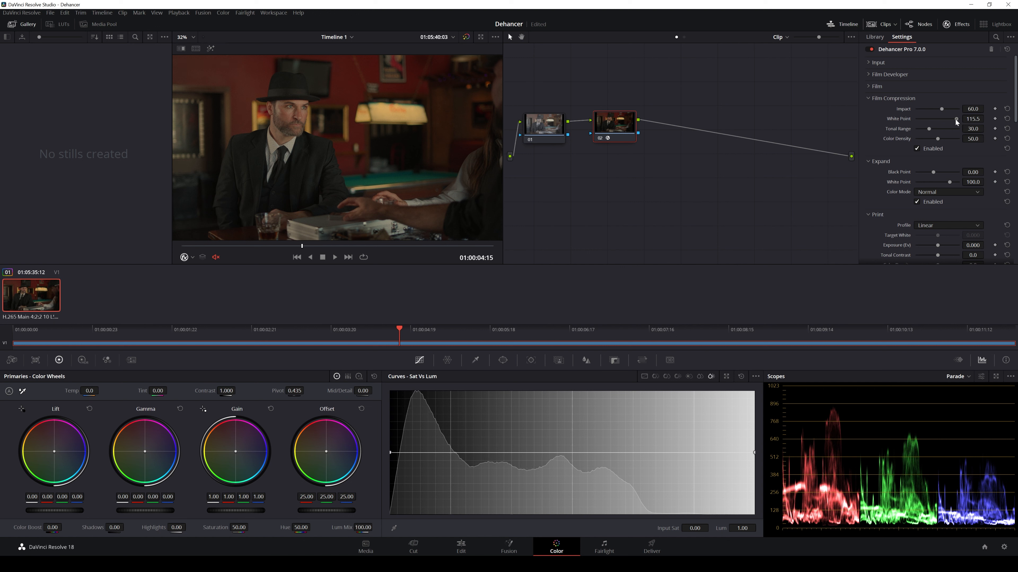
{"action": "left_click_drag", "start_coordinate": [956, 119], "coordinate": [926, 136]}
- Set the Film Compression Tonal Range to about 43.1 and adjust its Color Density slightly
{"action": "left_click_drag", "start_coordinate": [931, 127], "coordinate": [935, 133]}
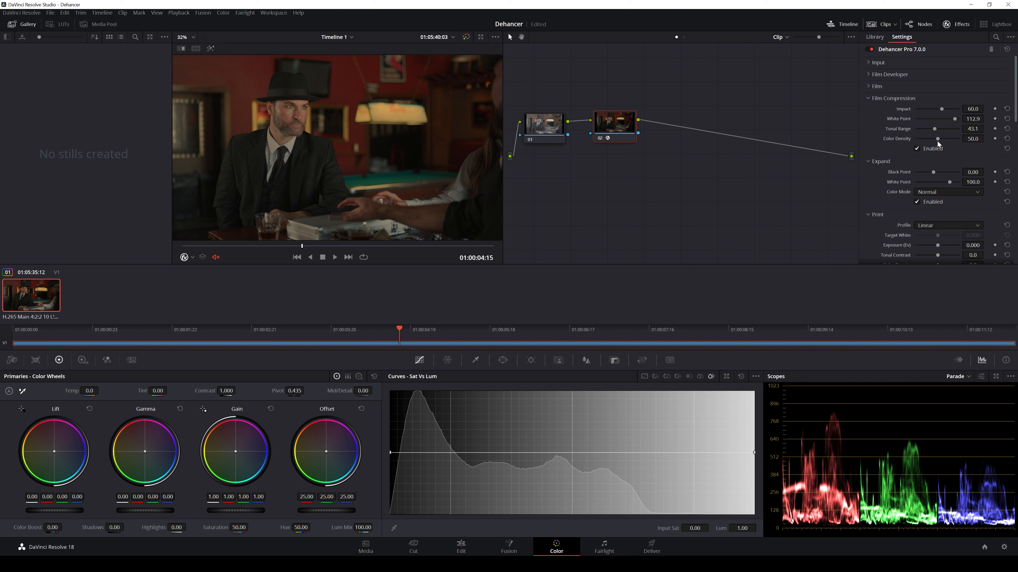
{"action": "mouse_move", "coordinate": [939, 139]}
{"action": "left_mouse_down"}
{"action": "mouse_move", "coordinate": [956, 143]}
{"action": "mouse_move", "coordinate": [905, 155]}
{"action": "mouse_move", "coordinate": [944, 149]}
{"action": "left_mouse_up"}
{"action": "left_click", "coordinate": [868, 99]}
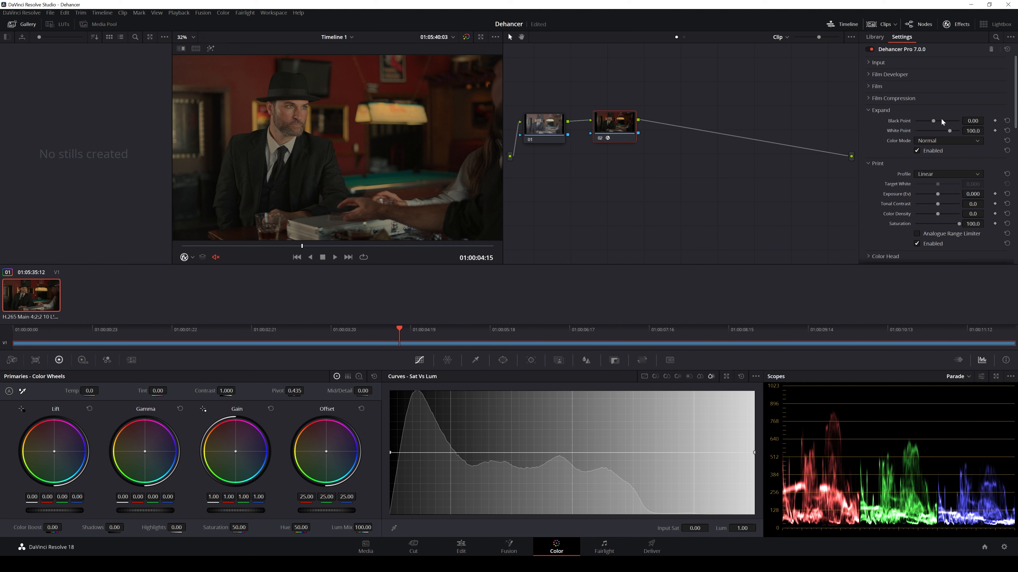
- Set the Expand section's Black Point to about -0.73 and its White Point to about 86.2
{"action": "left_click_drag", "start_coordinate": [933, 122], "coordinate": [938, 121]}
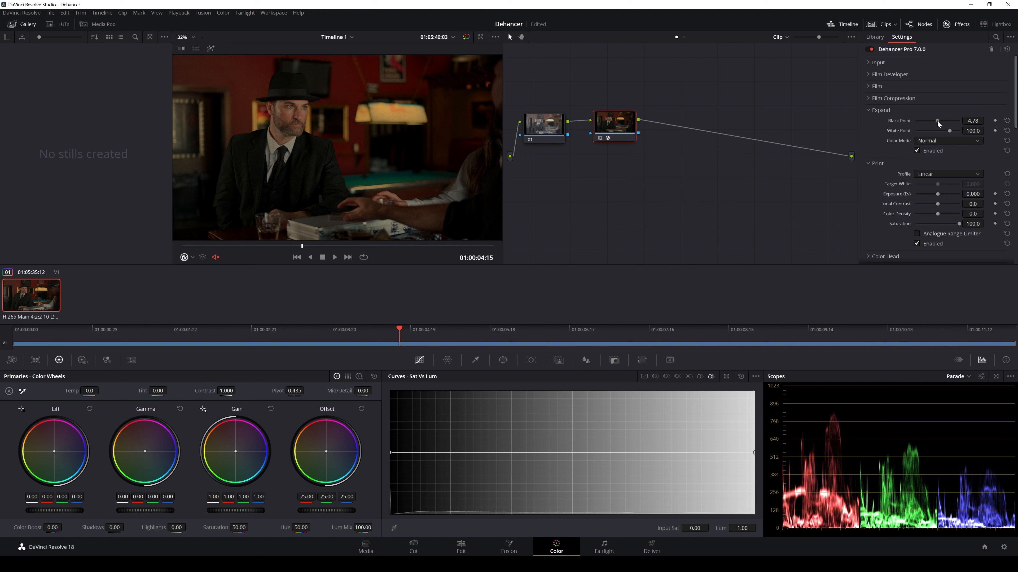
{"action": "left_click_drag", "start_coordinate": [938, 122], "coordinate": [931, 123]}
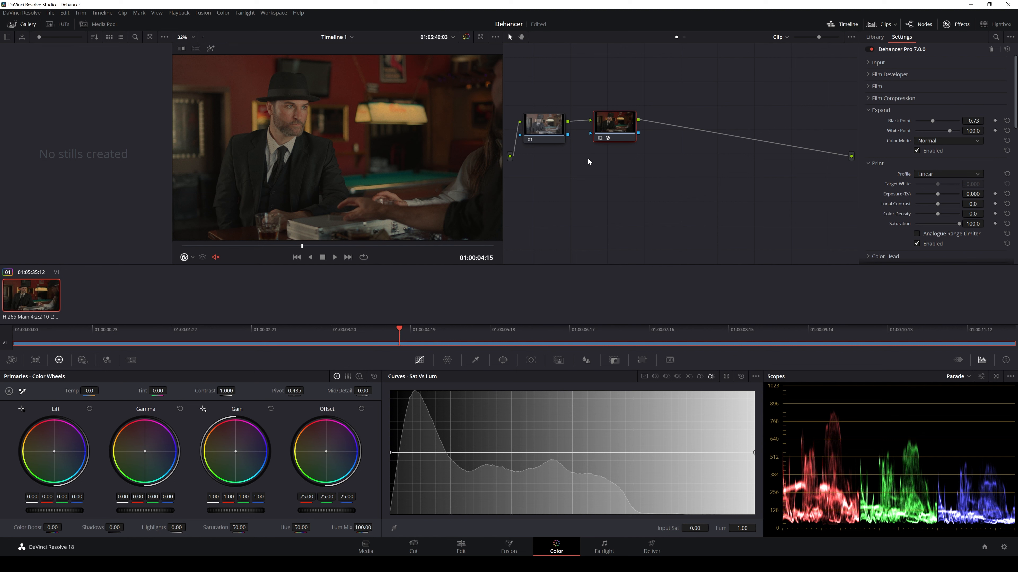
{"action": "left_click_drag", "start_coordinate": [949, 131], "coordinate": [942, 132]}
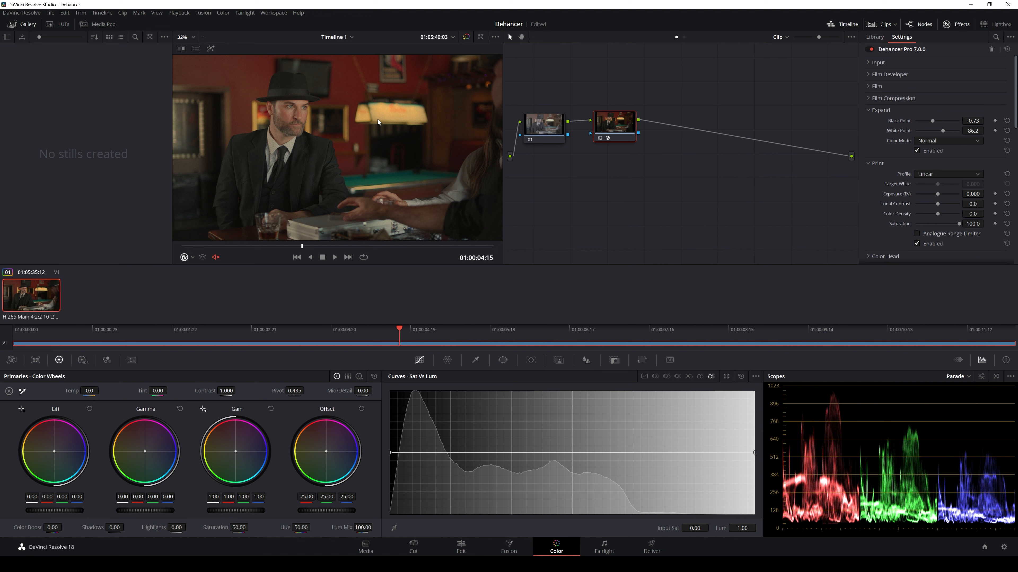
{"action": "left_click", "coordinate": [867, 111]}
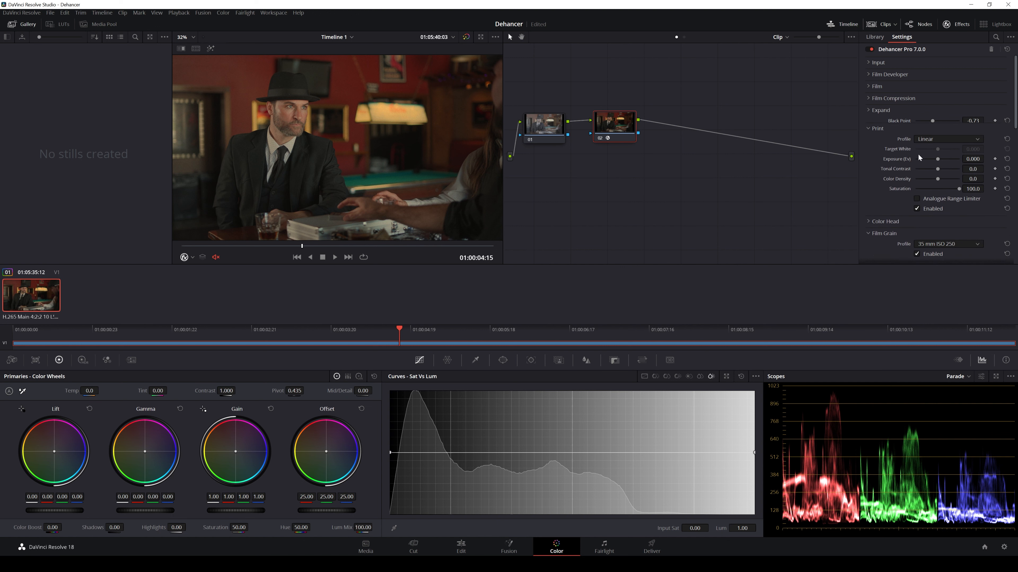
- Set the Print profile to Fujifilm 3513 Print Film
{"action": "scroll", "coordinate": [963, 185], "scroll_direction": "down", "scroll_amount": 2}
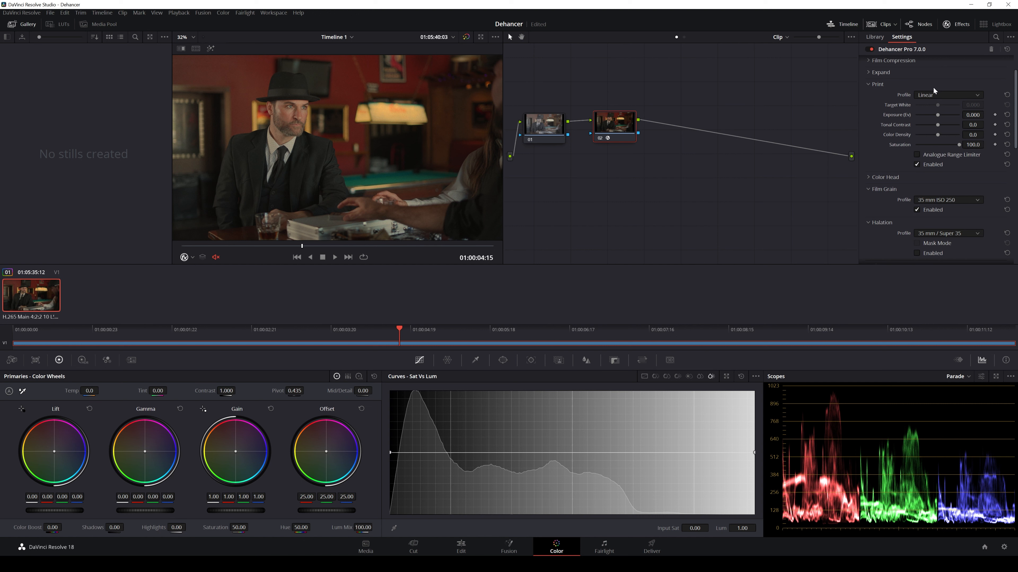
{"action": "left_click", "coordinate": [946, 95]}
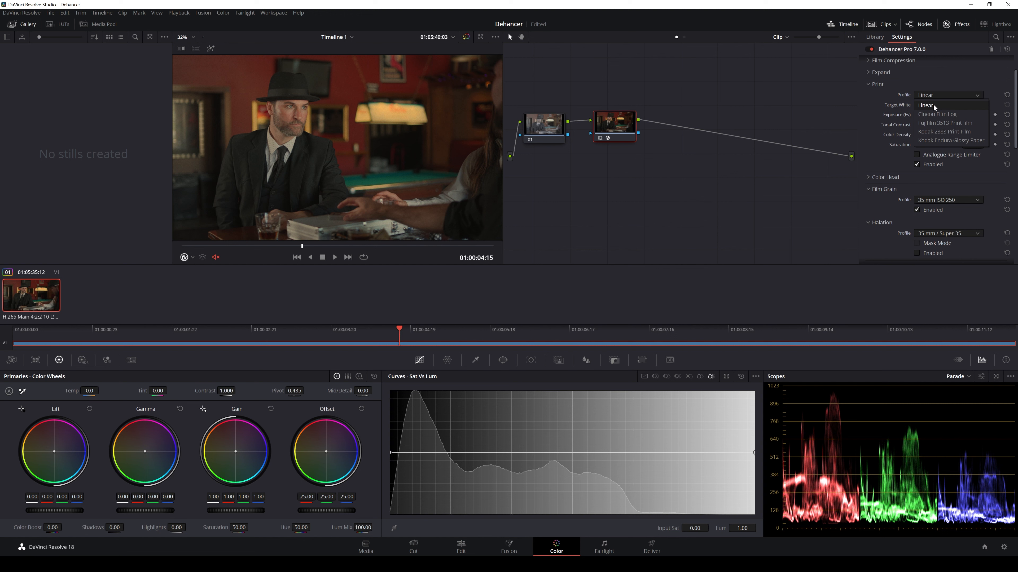
{"action": "left_click", "coordinate": [943, 125]}
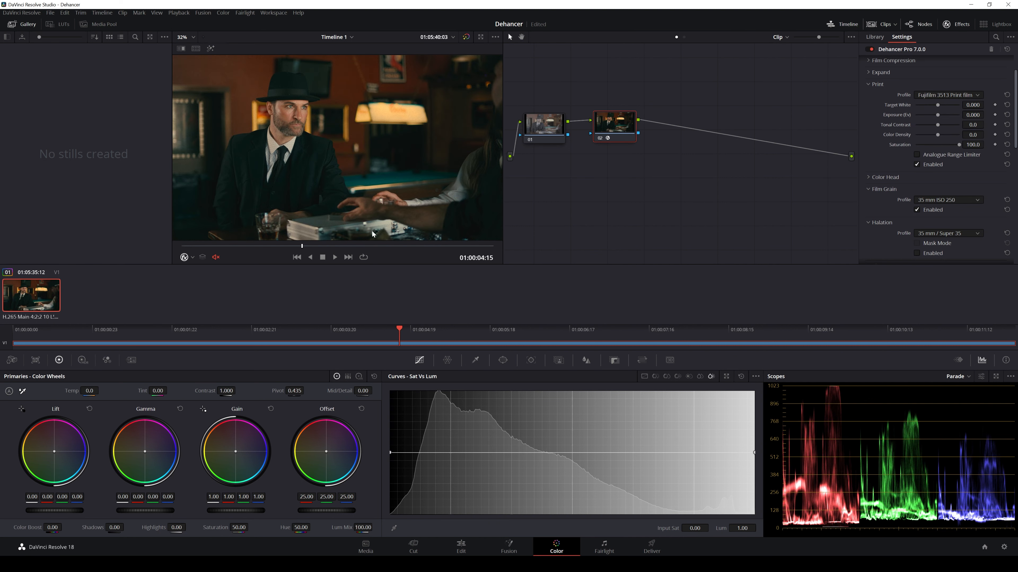
- Compare the Kodak 2383 Print Film and Kodak Endura Glossy Paper print profiles, and set the profile to Kodak 2383 Print Film
{"action": "left_click", "coordinate": [934, 94]}
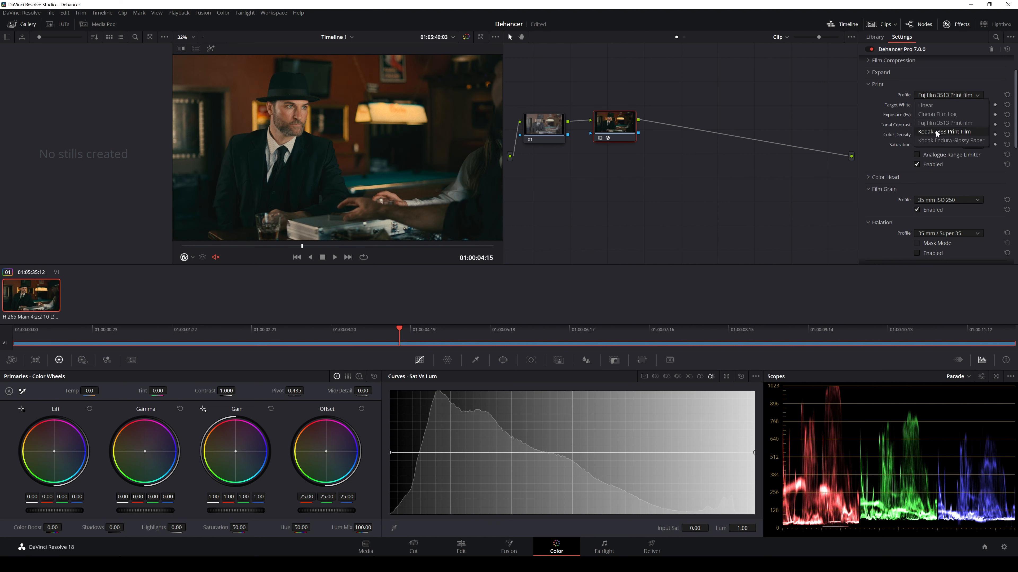
{"action": "left_click", "coordinate": [936, 130]}
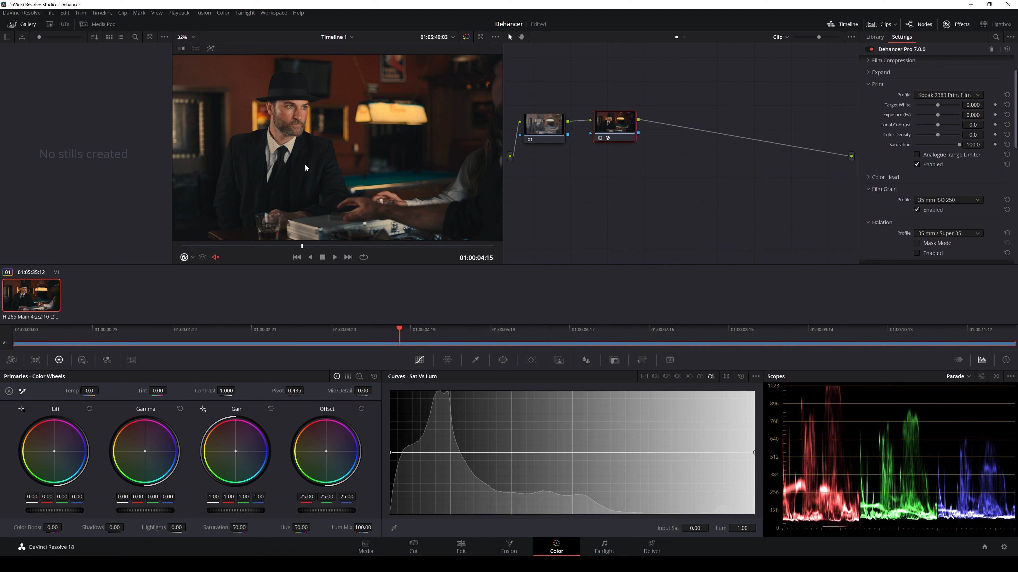
{"action": "left_click", "coordinate": [917, 96]}
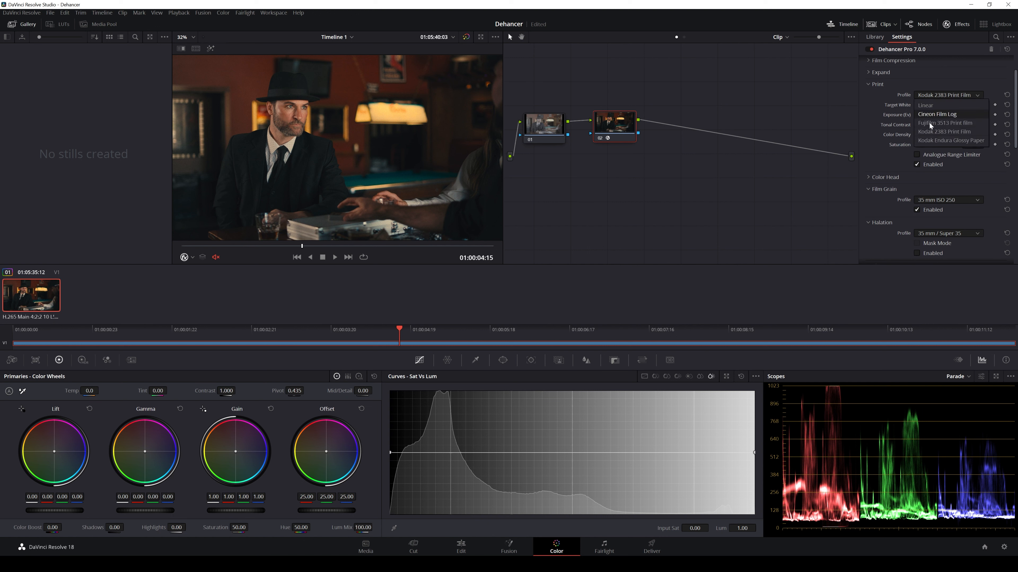
{"action": "left_click", "coordinate": [927, 141]}
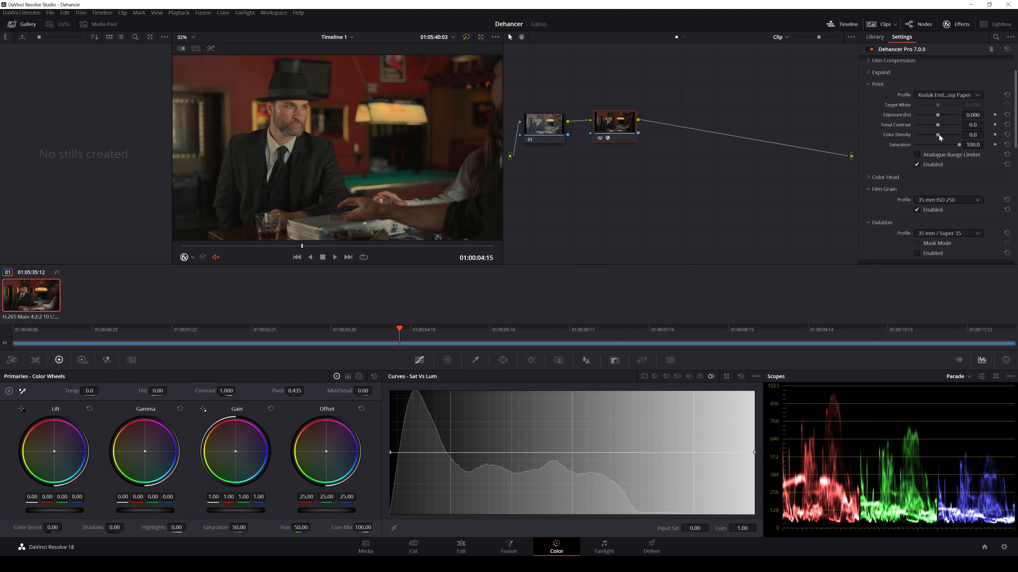
{"action": "left_click", "coordinate": [944, 100]}
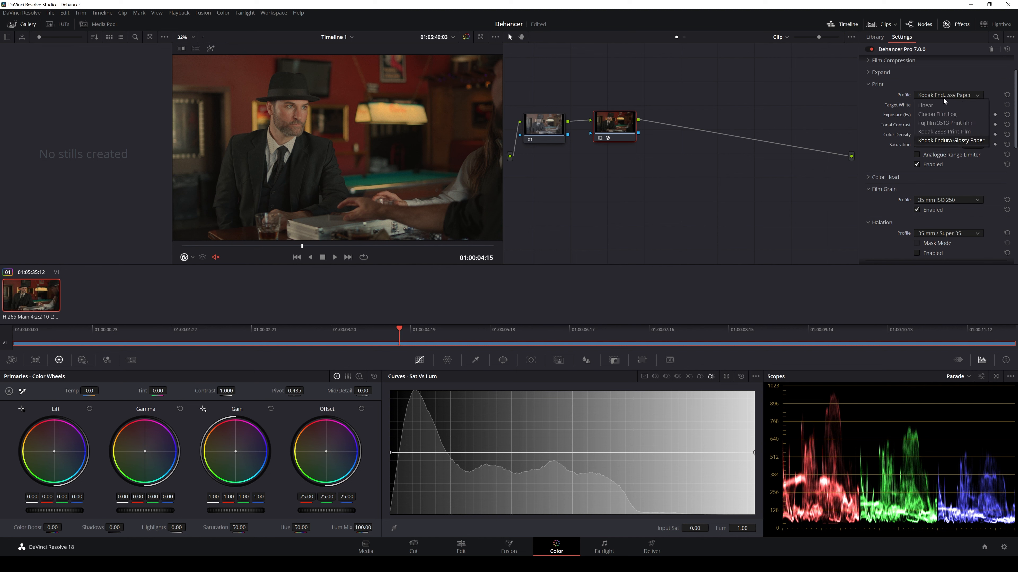
{"action": "left_click", "coordinate": [944, 131]}
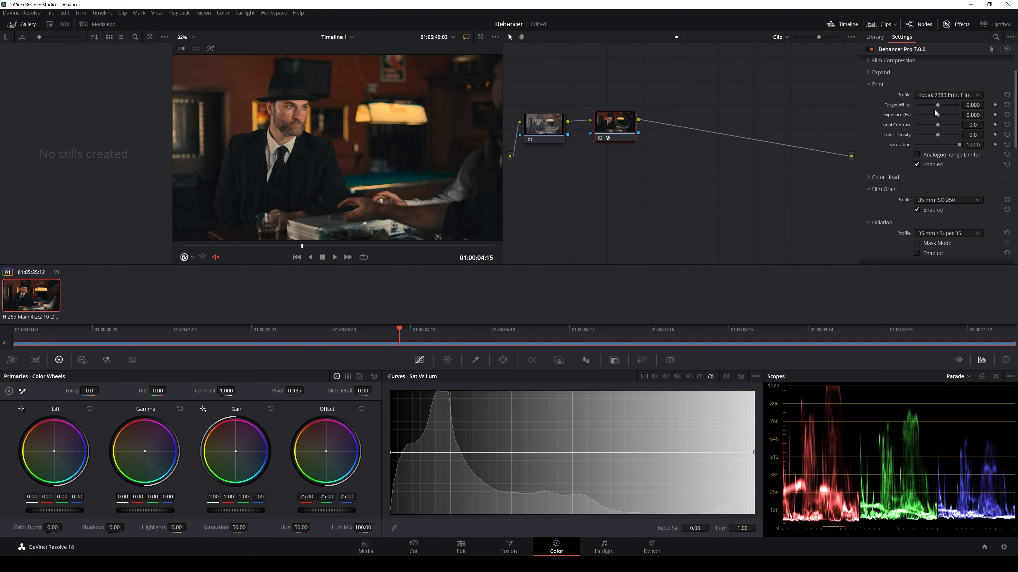
- Set Print's Target White to about 1.302, Exposure -0.138, Tonal Contrast -3.2, Color Density 28.4 and Saturation 86.3, and disable Print
{"action": "mouse_move", "coordinate": [938, 105]}
{"action": "left_mouse_down"}
{"action": "mouse_move", "coordinate": [915, 106]}
{"action": "mouse_move", "coordinate": [938, 108]}
{"action": "mouse_move", "coordinate": [937, 117]}
{"action": "mouse_move", "coordinate": [952, 107]}
{"action": "mouse_move", "coordinate": [936, 117]}
{"action": "left_mouse_up"}
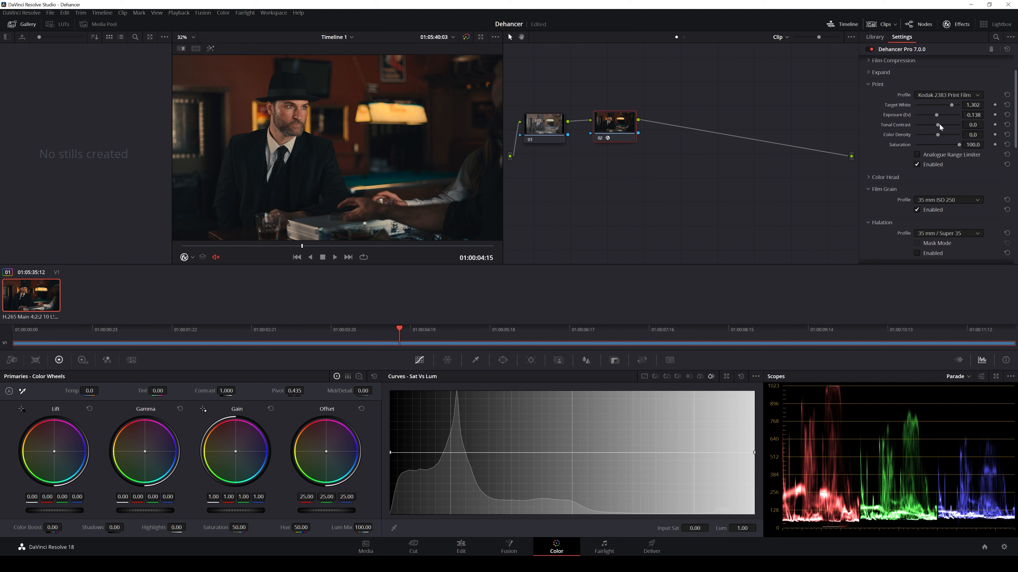
{"action": "left_click_drag", "start_coordinate": [938, 126], "coordinate": [944, 150]}
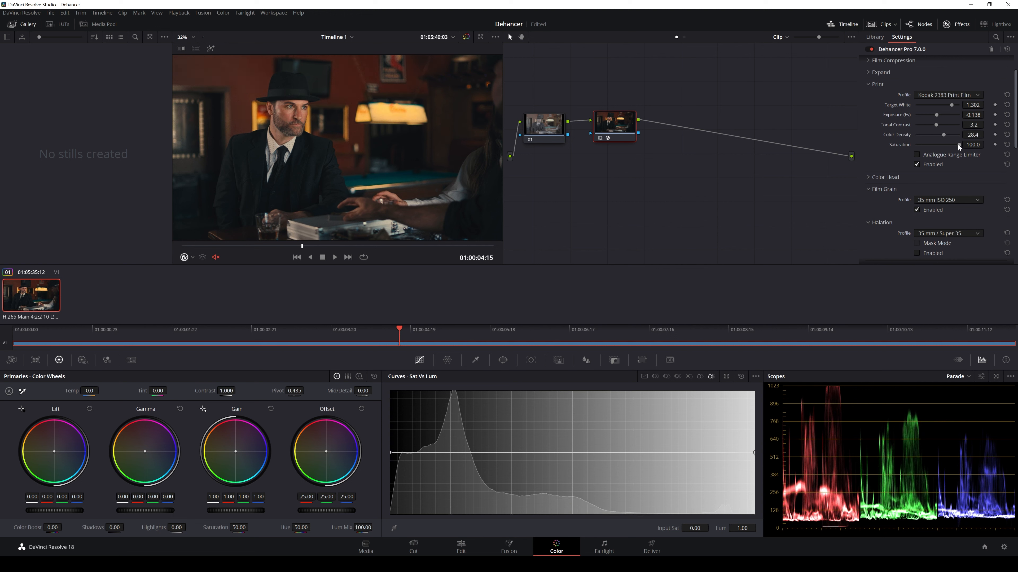
{"action": "left_click_drag", "start_coordinate": [958, 145], "coordinate": [954, 145]}
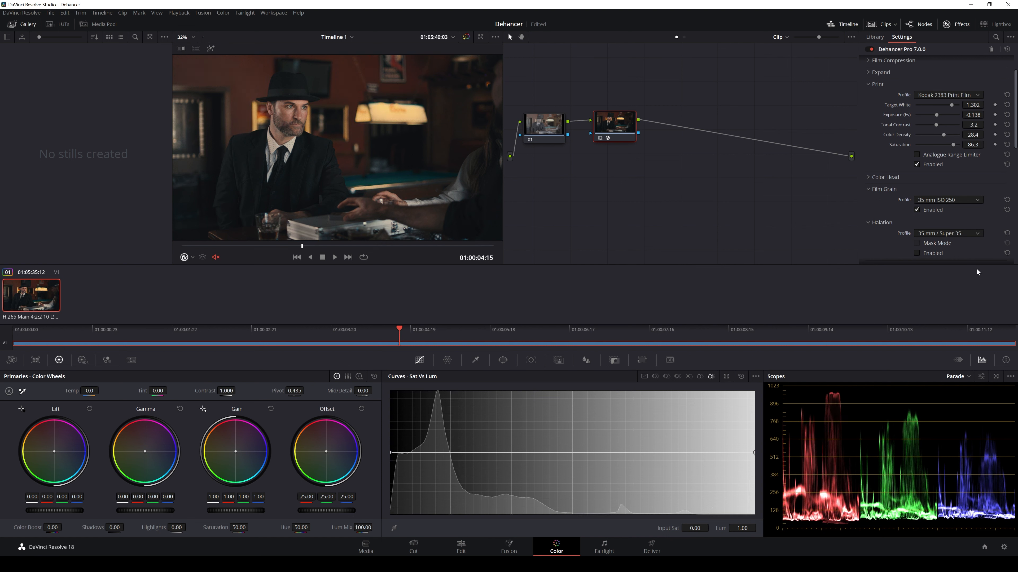
{"action": "left_click", "coordinate": [917, 164]}
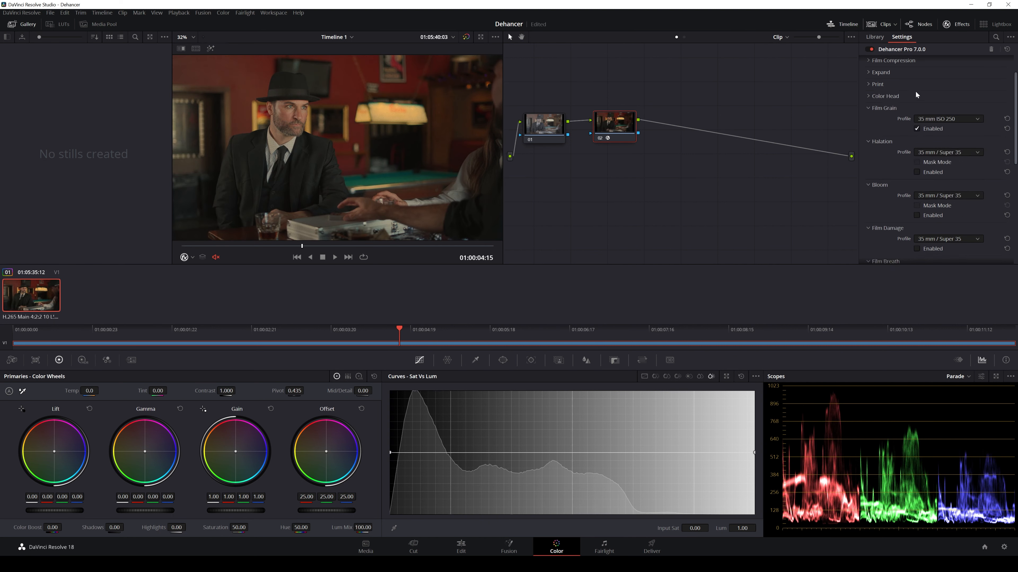
- Set the Color Head's Yellow - Blue and Magenta - Green to about -2.3 each and Cyan - Red to about 1.4
{"action": "left_click", "coordinate": [867, 96]}
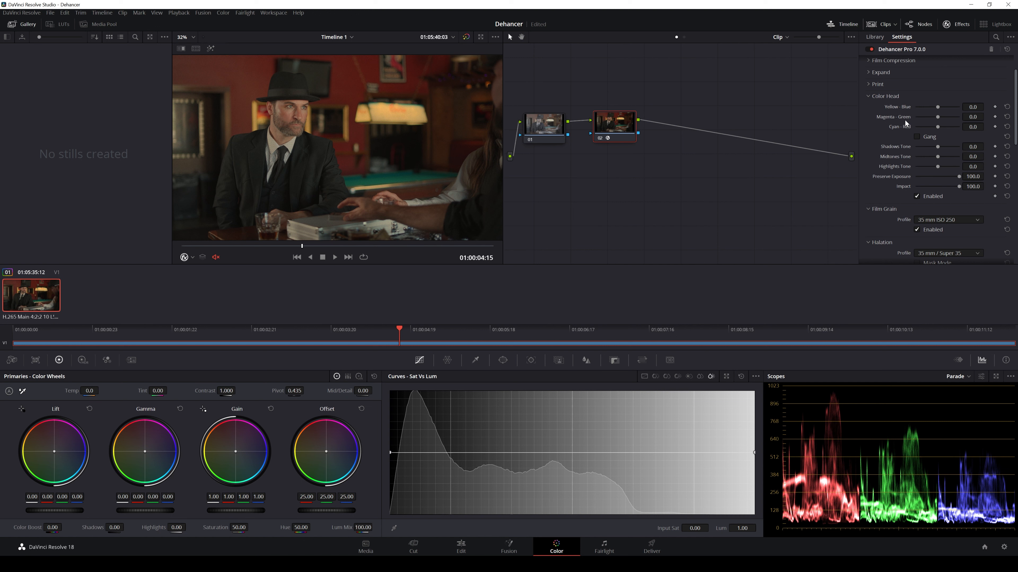
{"action": "left_click_drag", "start_coordinate": [938, 107], "coordinate": [936, 107]}
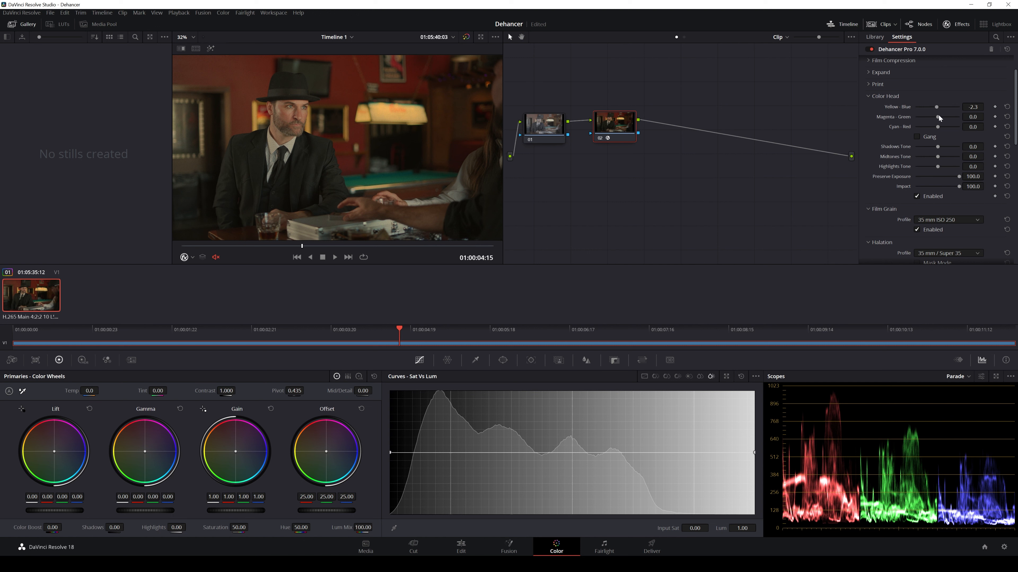
{"action": "left_click_drag", "start_coordinate": [939, 117], "coordinate": [937, 117]}
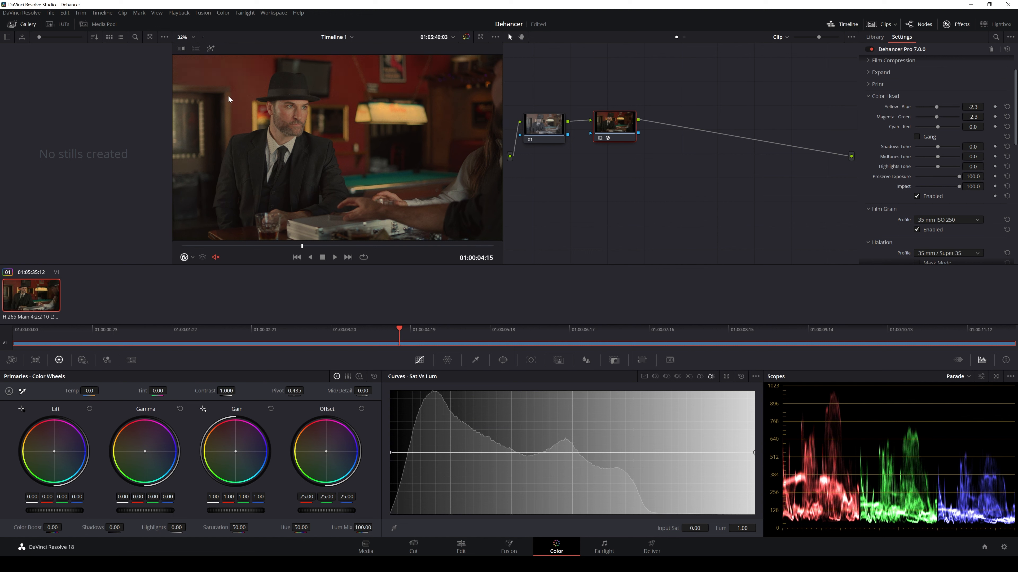
{"action": "left_click_drag", "start_coordinate": [937, 127], "coordinate": [939, 128]}
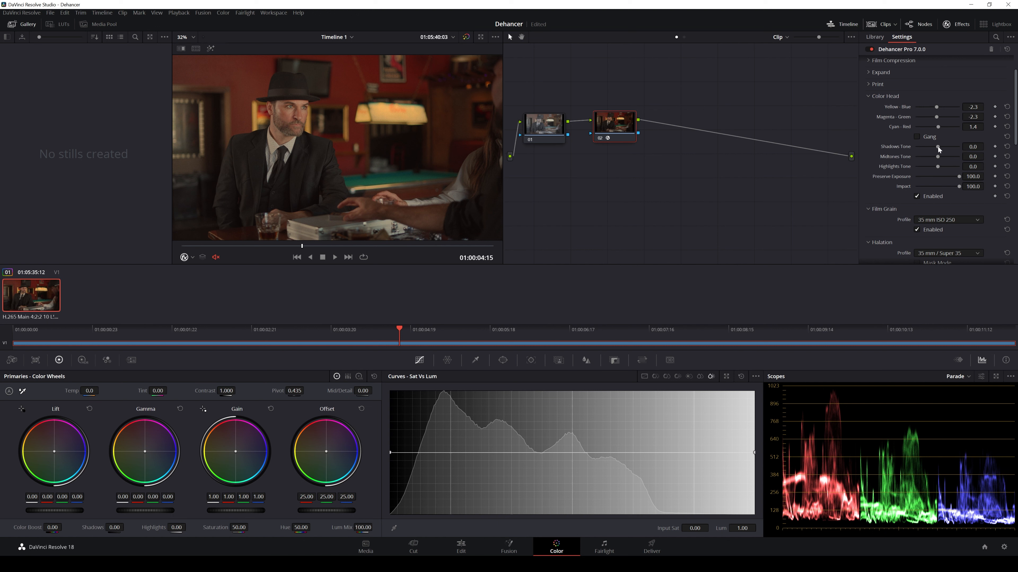
- Test strong Color Head tone shifts, and set Shadows Tone to about 6.4 and Midtones Tone to about 11.9
{"action": "left_click_drag", "start_coordinate": [938, 147], "coordinate": [944, 149]}
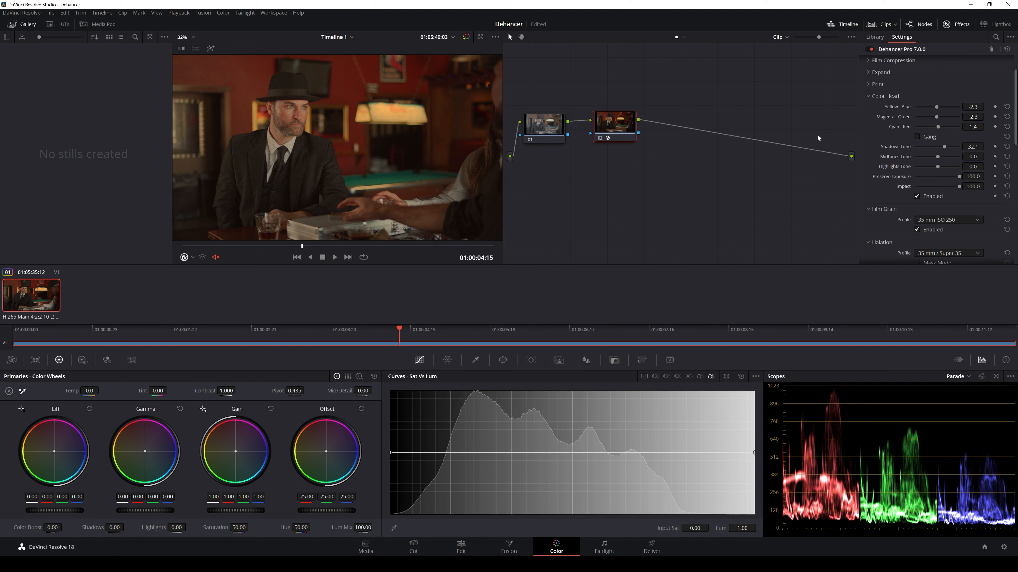
{"action": "mouse_move", "coordinate": [943, 146]}
{"action": "left_mouse_down"}
{"action": "mouse_move", "coordinate": [923, 148]}
{"action": "mouse_move", "coordinate": [939, 145]}
{"action": "mouse_move", "coordinate": [941, 157]}
{"action": "left_mouse_up"}
{"action": "left_click_drag", "start_coordinate": [944, 160], "coordinate": [947, 161]}
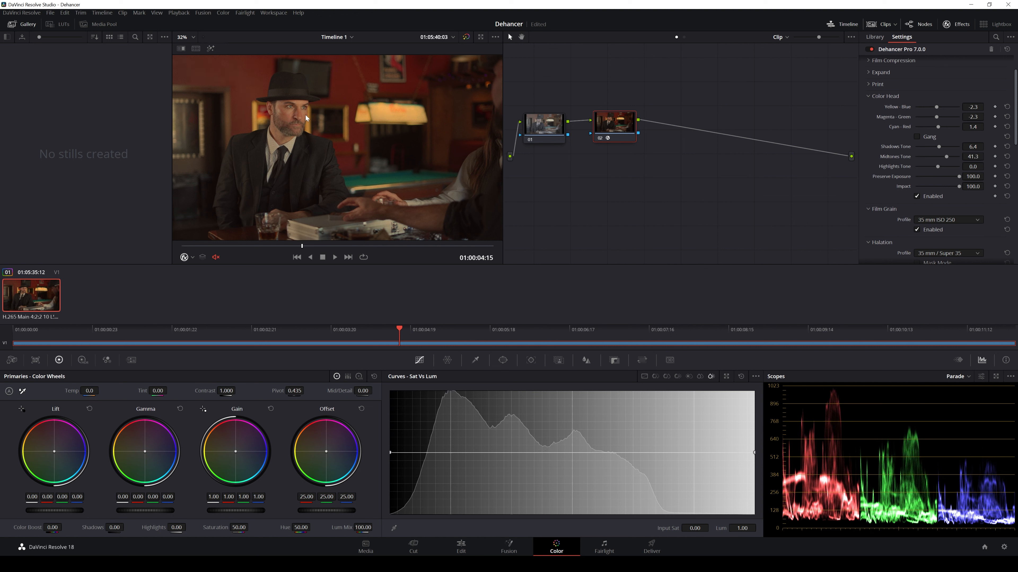
{"action": "left_click_drag", "start_coordinate": [946, 160], "coordinate": [924, 157]}
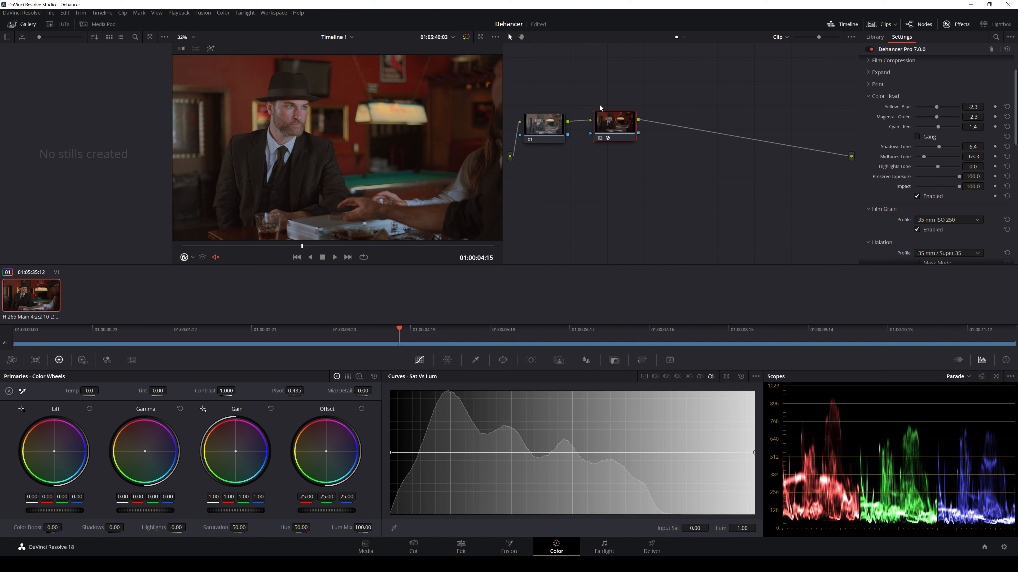
{"action": "left_click_drag", "start_coordinate": [924, 157], "coordinate": [940, 157]}
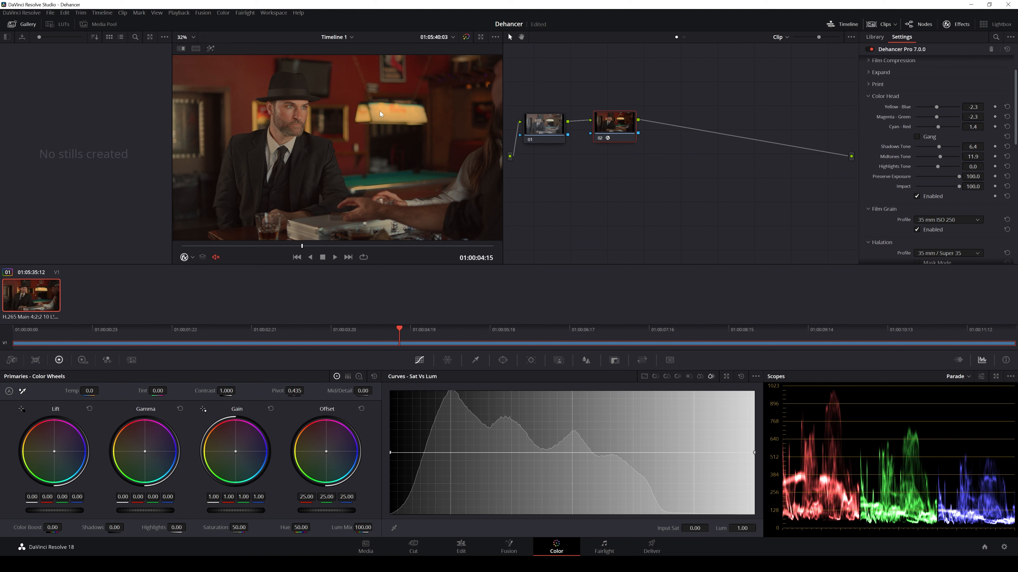
- Adjust the Color Head's Highlights Tone and test its Preserve Exposure amount
{"action": "left_click_drag", "start_coordinate": [938, 167], "coordinate": [947, 167]}
{"action": "left_click_drag", "start_coordinate": [949, 163], "coordinate": [937, 181]}
{"action": "mouse_move", "coordinate": [959, 177]}
{"action": "left_mouse_down"}
{"action": "mouse_move", "coordinate": [891, 182]}
{"action": "mouse_move", "coordinate": [962, 182]}
{"action": "left_mouse_up"}
{"action": "left_click_drag", "start_coordinate": [957, 177], "coordinate": [897, 197]}
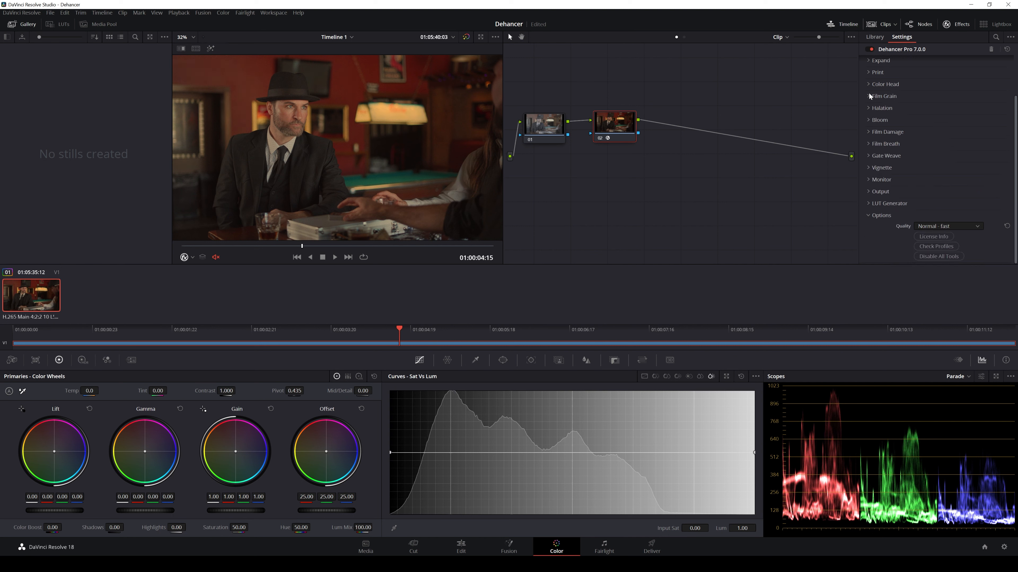
- Try the 65 mm ISO 500 Film Grain profile, and switch the profile to Custom
{"action": "left_click", "coordinate": [869, 95]}
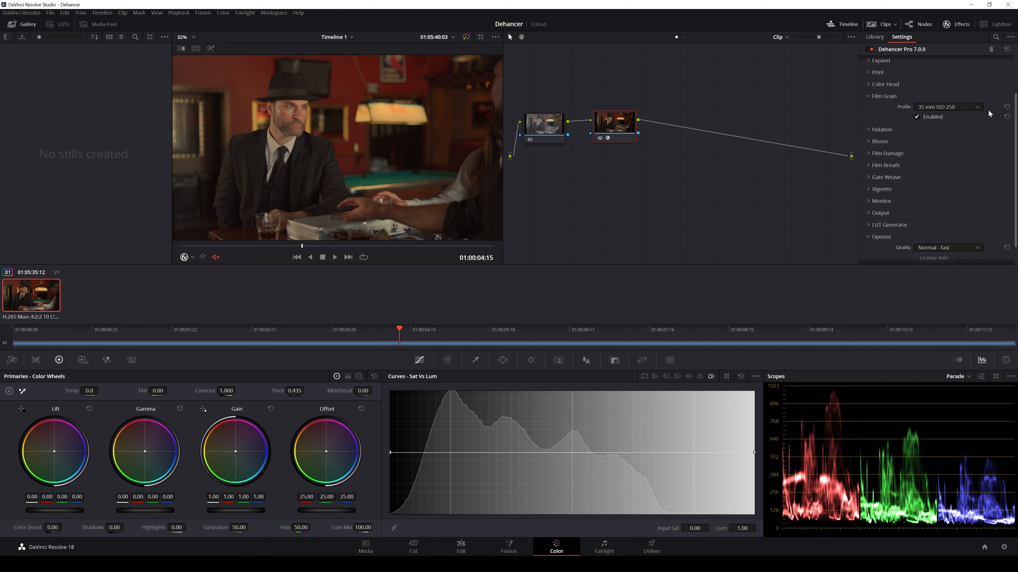
{"action": "left_click", "coordinate": [977, 110]}
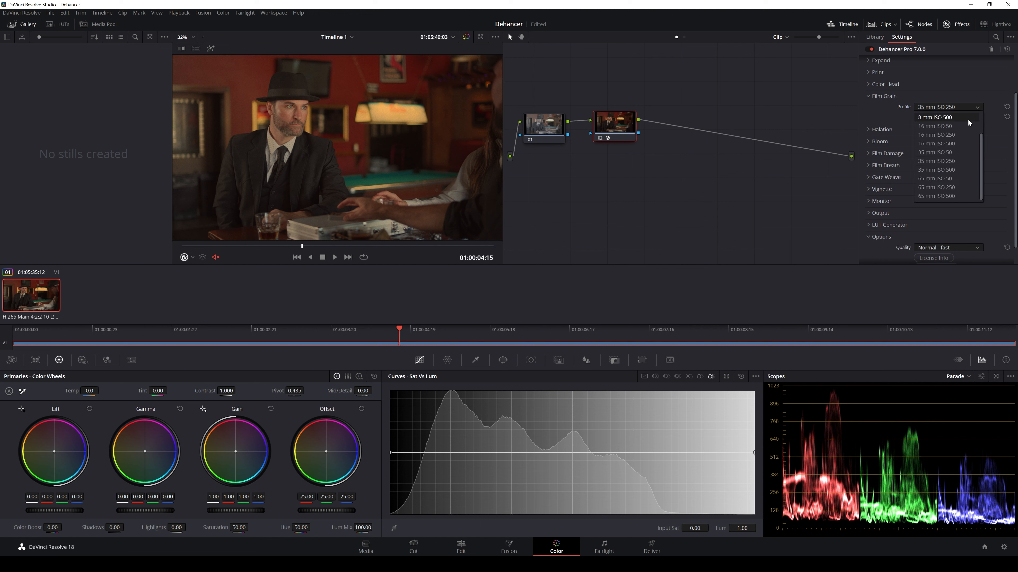
{"action": "left_click", "coordinate": [946, 177]}
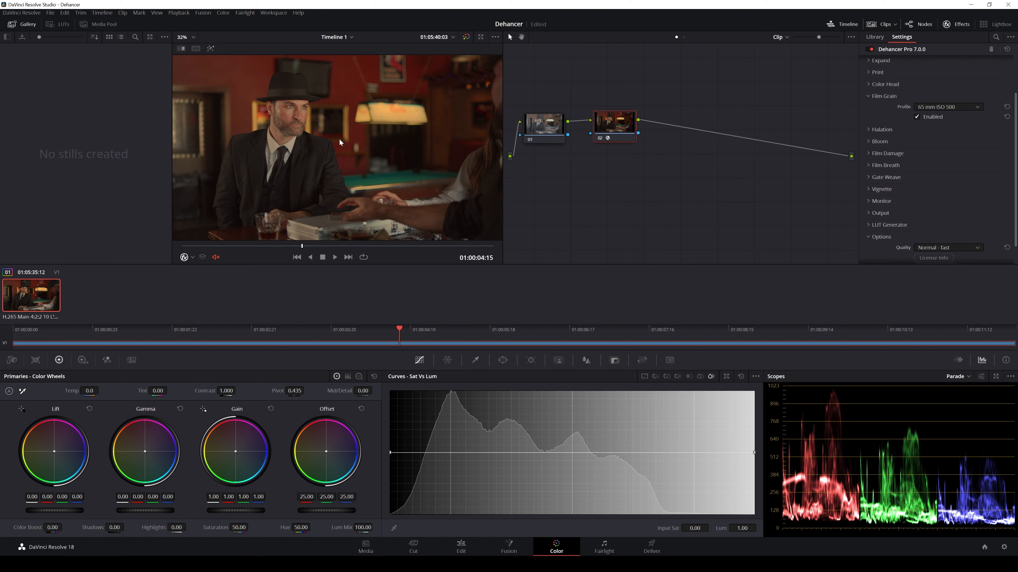
{"action": "left_click", "coordinate": [963, 106]}
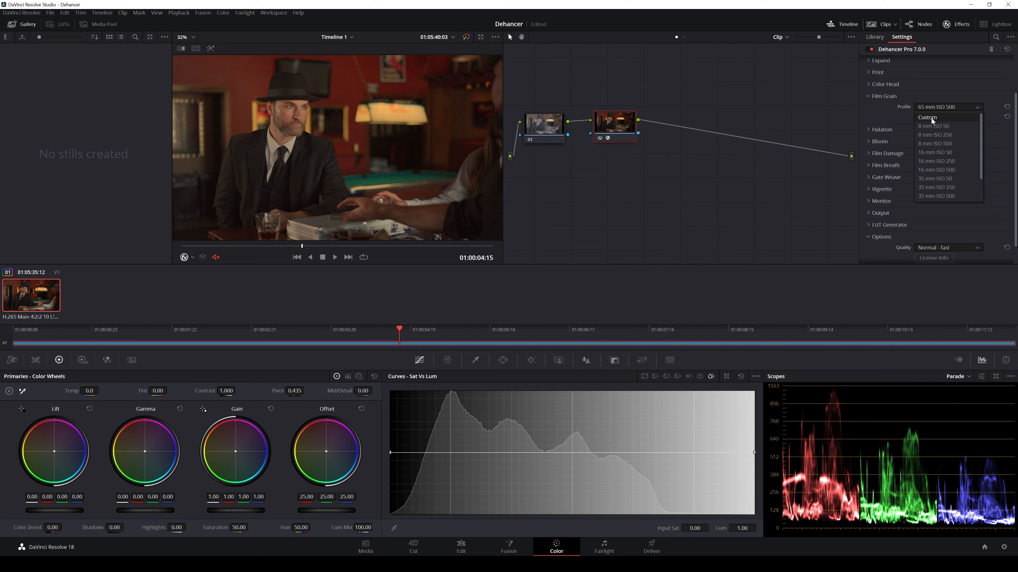
{"action": "left_click", "coordinate": [931, 118]}
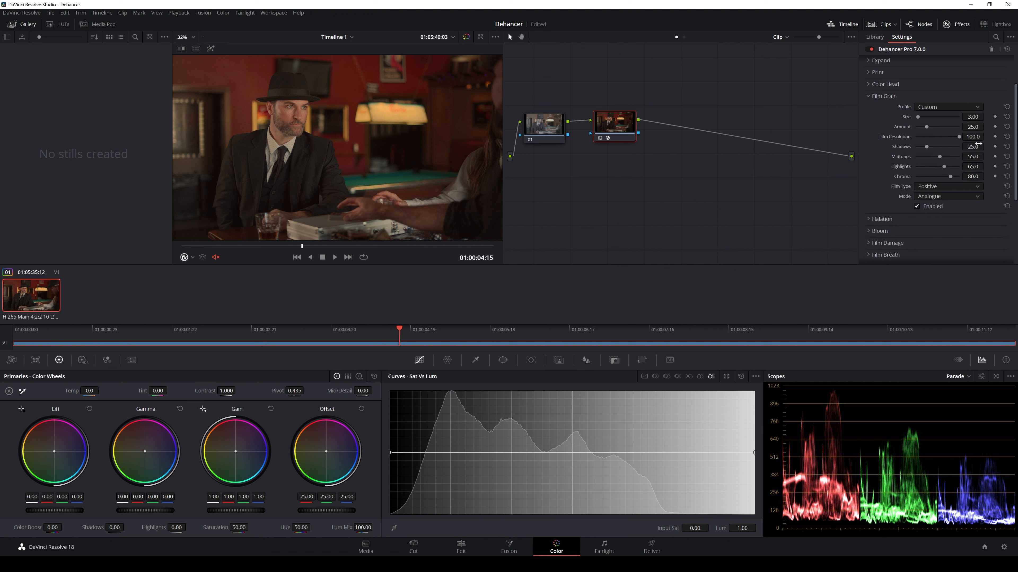
- Test extreme grain Size, Amount and Film Resolution values, and set Size to about 6.62, Amount to about 18.4 and Film Resolution to 100
{"action": "left_click_drag", "start_coordinate": [922, 116], "coordinate": [951, 118]}
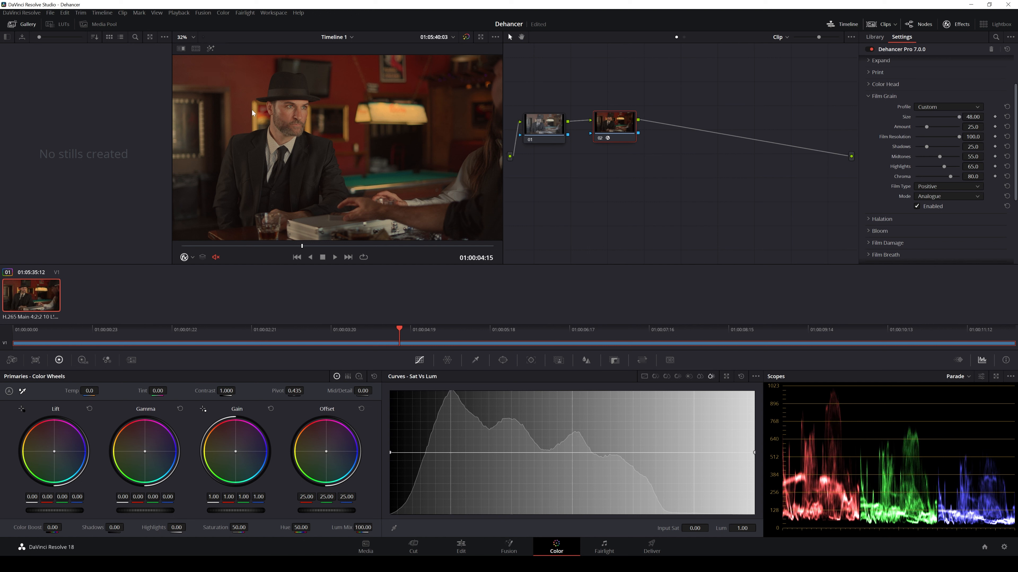
{"action": "left_click_drag", "start_coordinate": [926, 126], "coordinate": [955, 127]}
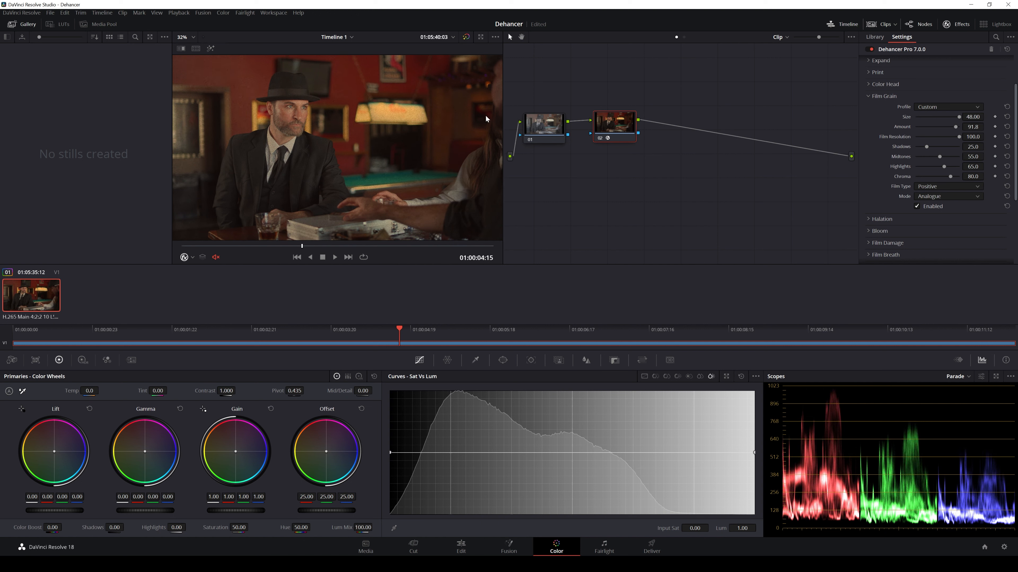
{"action": "left_click_drag", "start_coordinate": [955, 126], "coordinate": [922, 125]}
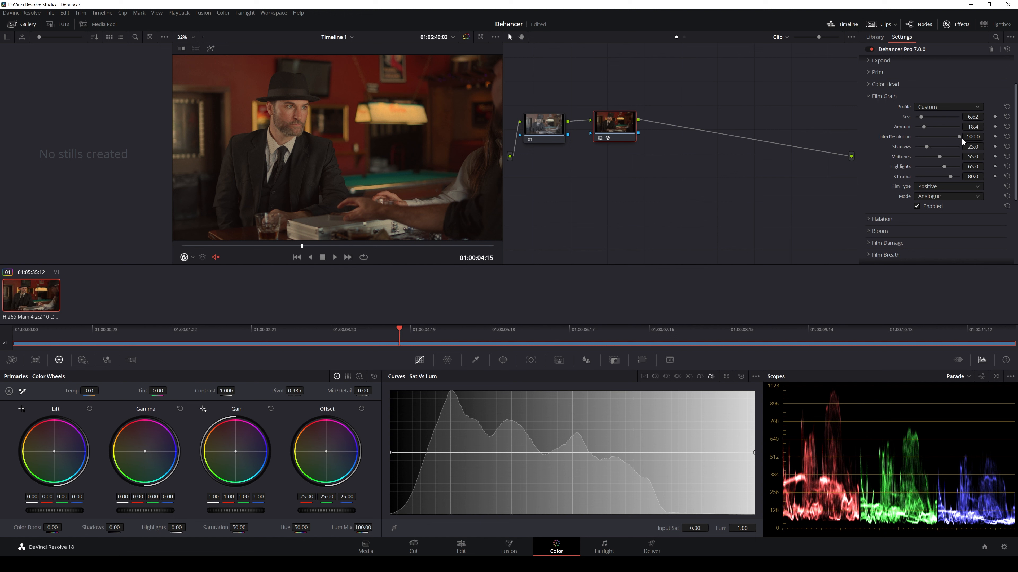
{"action": "left_click_drag", "start_coordinate": [958, 137], "coordinate": [909, 141]}
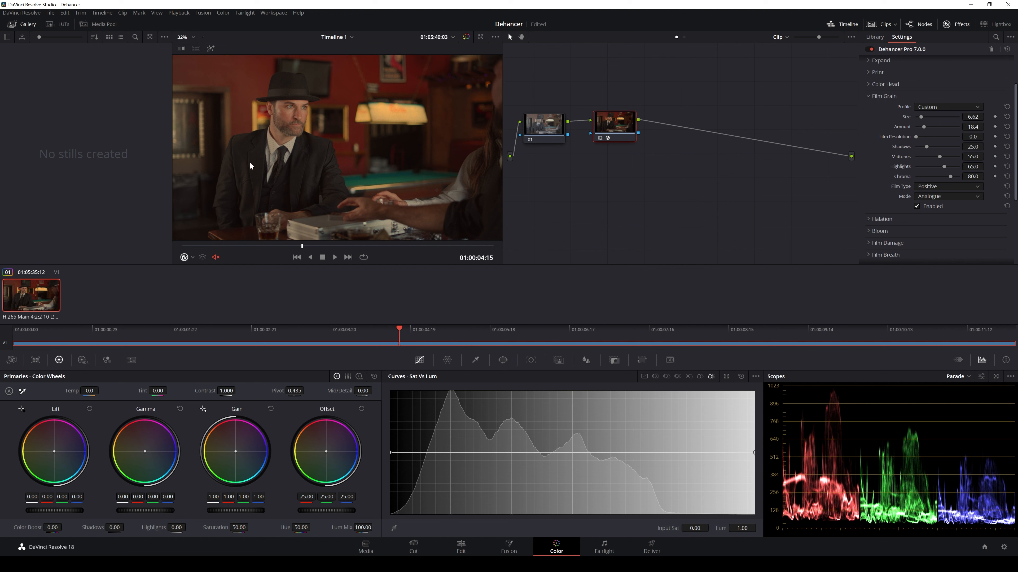
{"action": "double_click", "coordinate": [915, 137]}
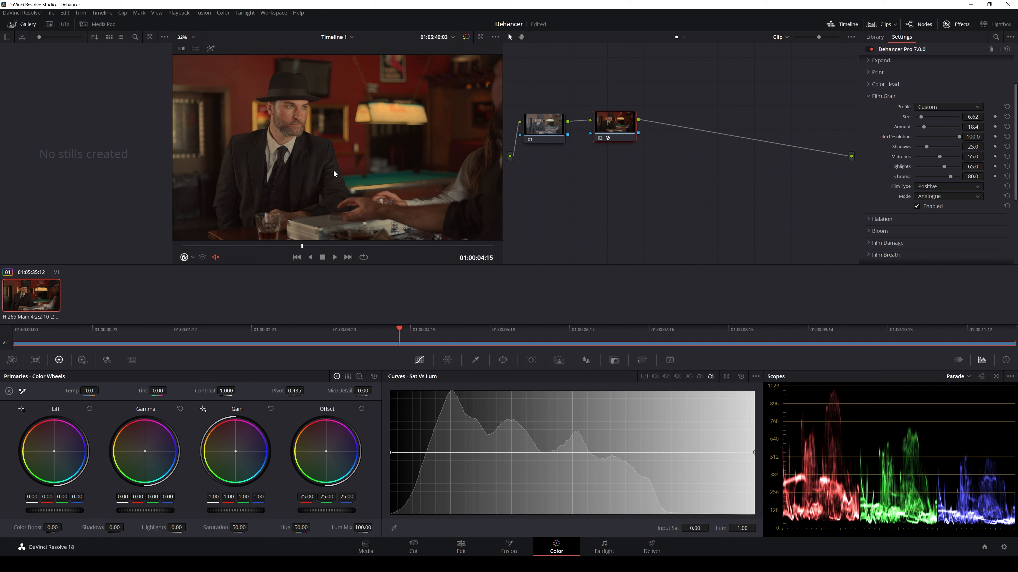
- Set the grain's Shadows to about 57.8, Midtones to about 66.9, Highlights to about 80.8 and Chroma to about 66.1
{"action": "left_click_drag", "start_coordinate": [926, 147], "coordinate": [946, 147]}
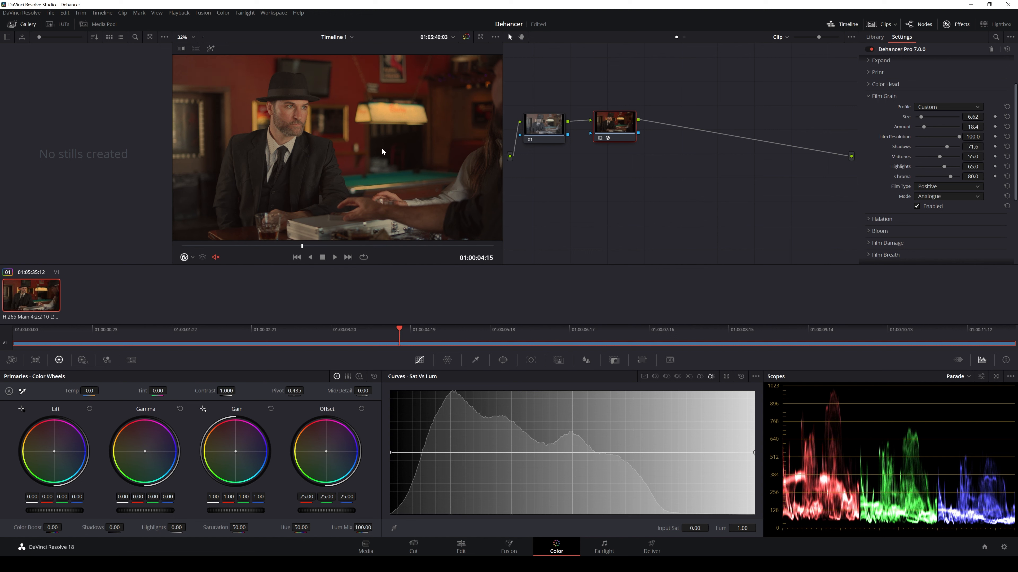
{"action": "mouse_move", "coordinate": [947, 147]}
{"action": "left_mouse_down"}
{"action": "mouse_move", "coordinate": [904, 164]}
{"action": "mouse_move", "coordinate": [944, 154]}
{"action": "left_mouse_up"}
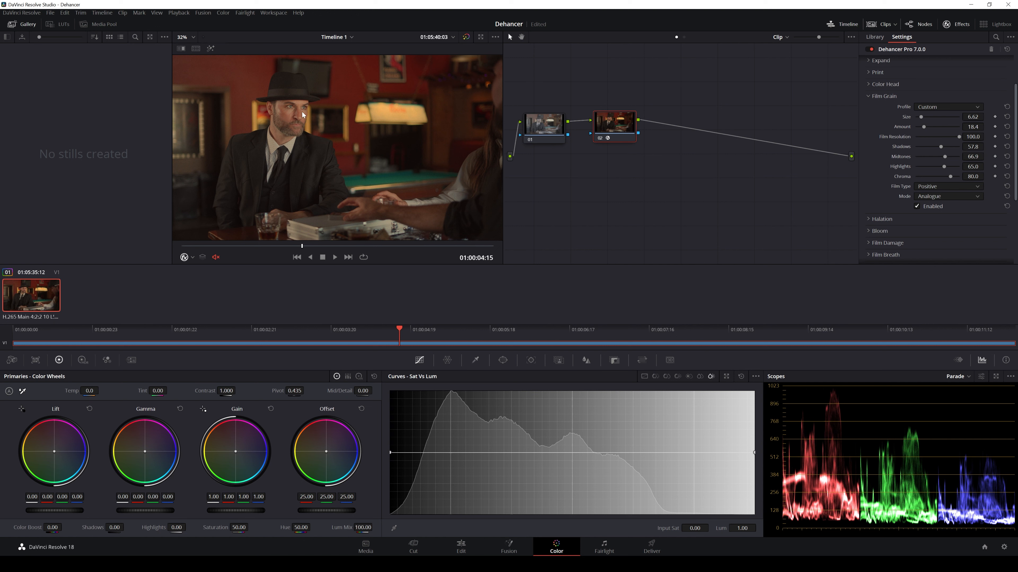
{"action": "left_click_drag", "start_coordinate": [943, 166], "coordinate": [950, 167]}
{"action": "mouse_move", "coordinate": [950, 177]}
{"action": "left_mouse_down"}
{"action": "mouse_move", "coordinate": [855, 200]}
{"action": "mouse_move", "coordinate": [916, 177]}
{"action": "mouse_move", "coordinate": [960, 182]}
{"action": "mouse_move", "coordinate": [931, 182]}
{"action": "mouse_move", "coordinate": [958, 179]}
{"action": "mouse_move", "coordinate": [945, 183]}
{"action": "left_mouse_up"}
- Try the Negative film type and Noise mode for the grain, and return them to Positive and Analogue
{"action": "left_click", "coordinate": [964, 186]}
{"action": "left_click", "coordinate": [946, 195]}
{"action": "left_click", "coordinate": [957, 186]}
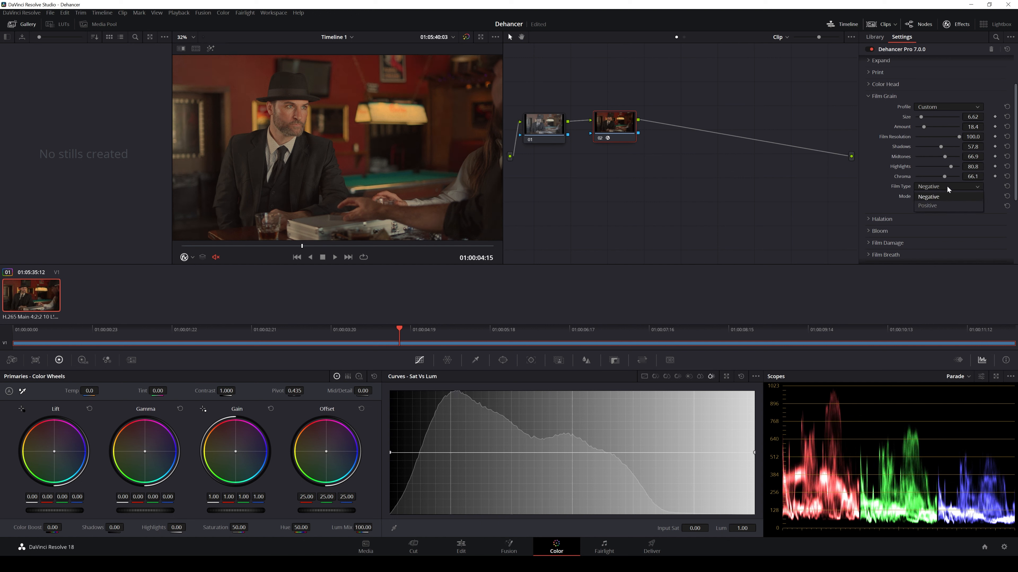
{"action": "left_click", "coordinate": [928, 205]}
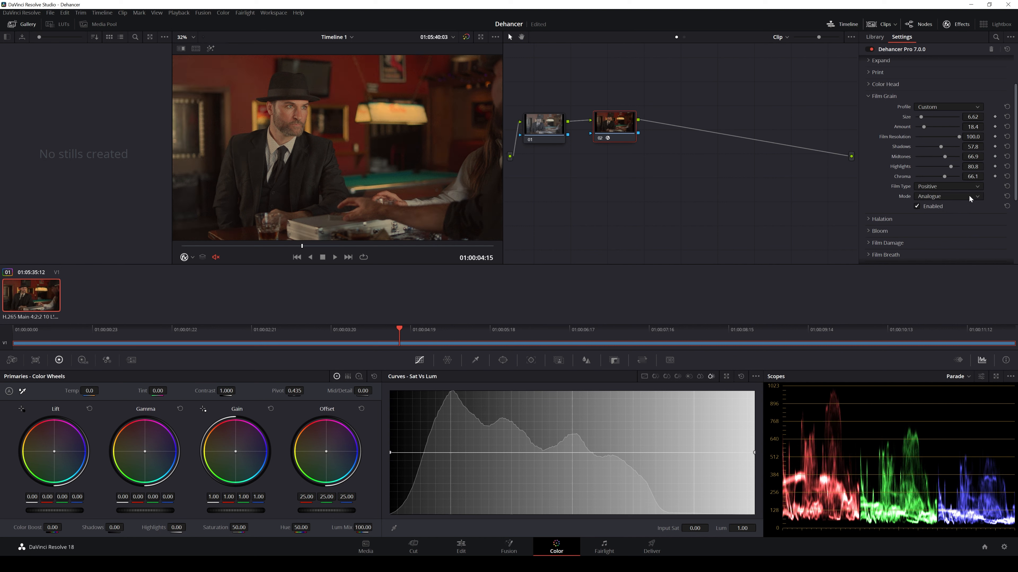
{"action": "left_click", "coordinate": [938, 218]}
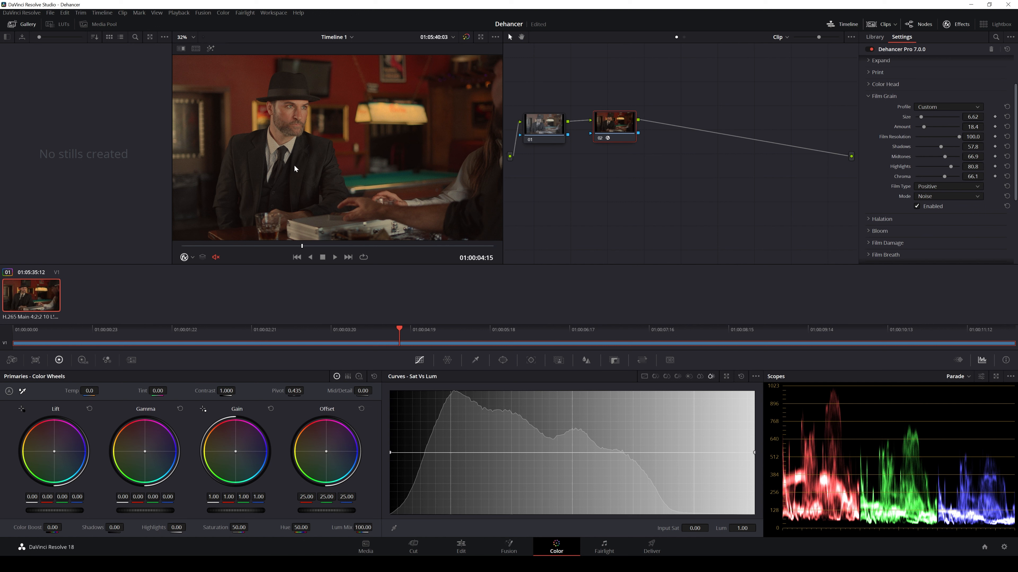
{"action": "left_click", "coordinate": [969, 195]}
{"action": "left_click", "coordinate": [933, 207]}
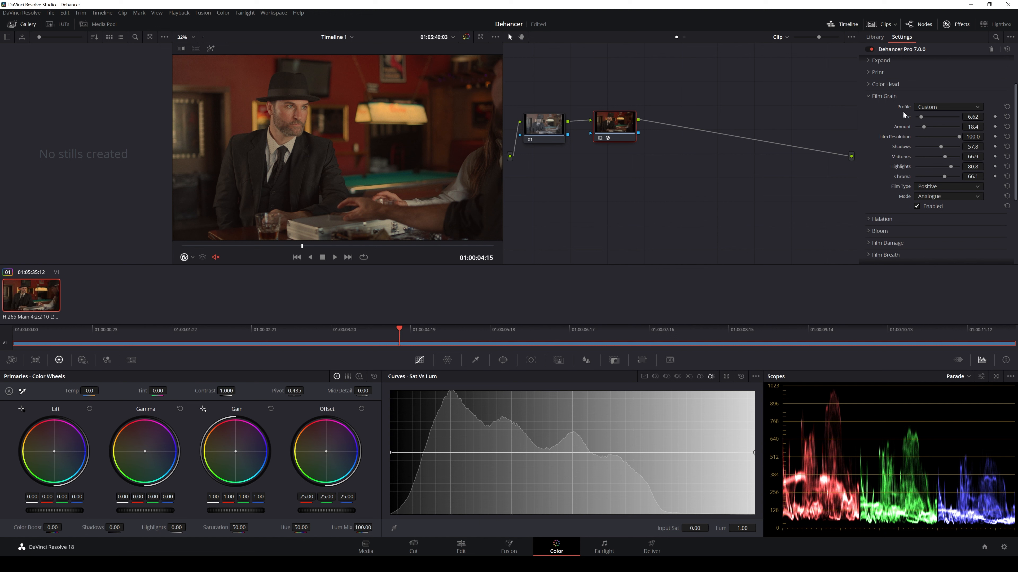
- Enable Halation with the 35 mm / Super 35 profile and turn on its Mask Mode
{"action": "left_click", "coordinate": [867, 96]}
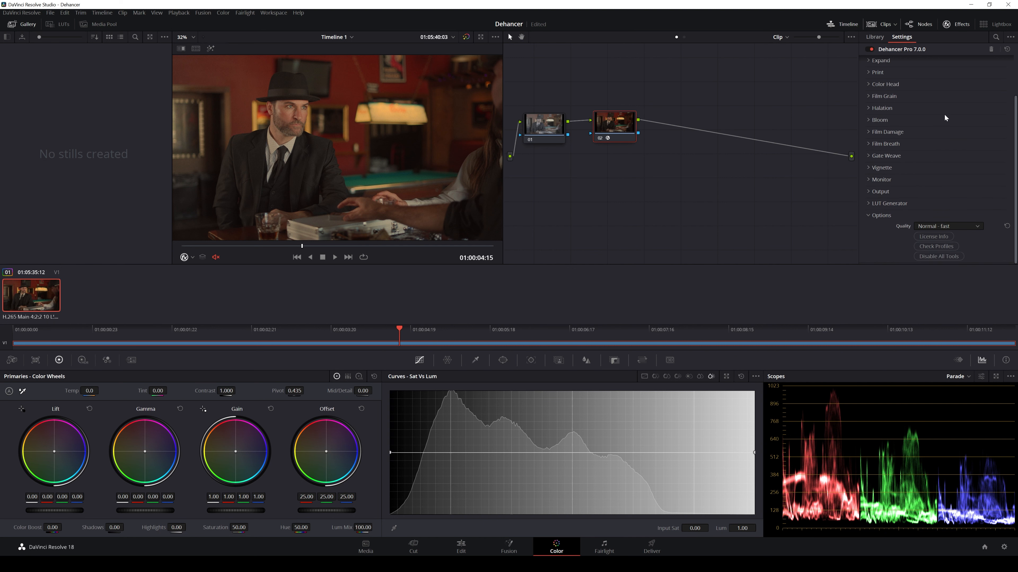
{"action": "left_click", "coordinate": [869, 108]}
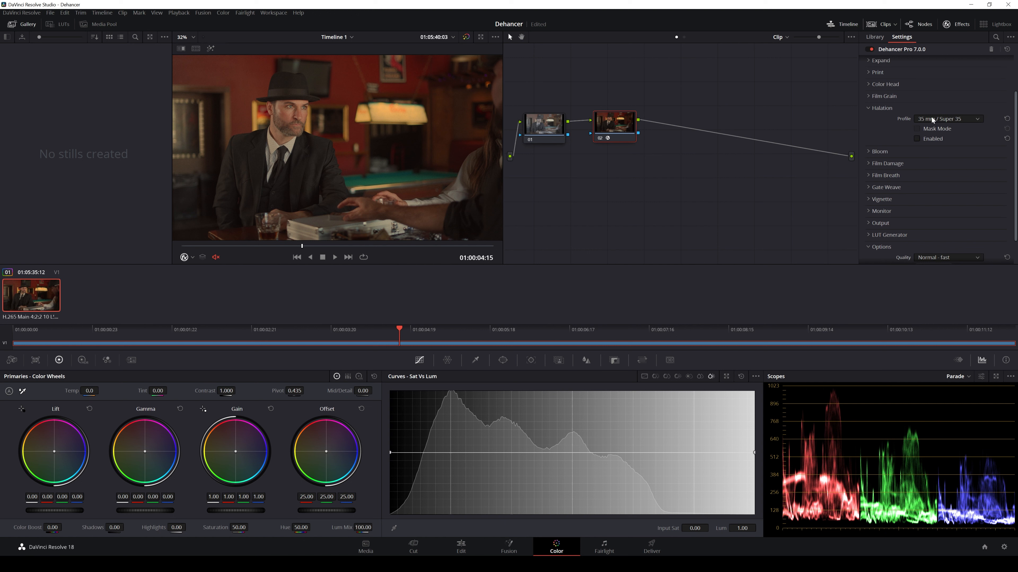
{"action": "left_click", "coordinate": [961, 117]}
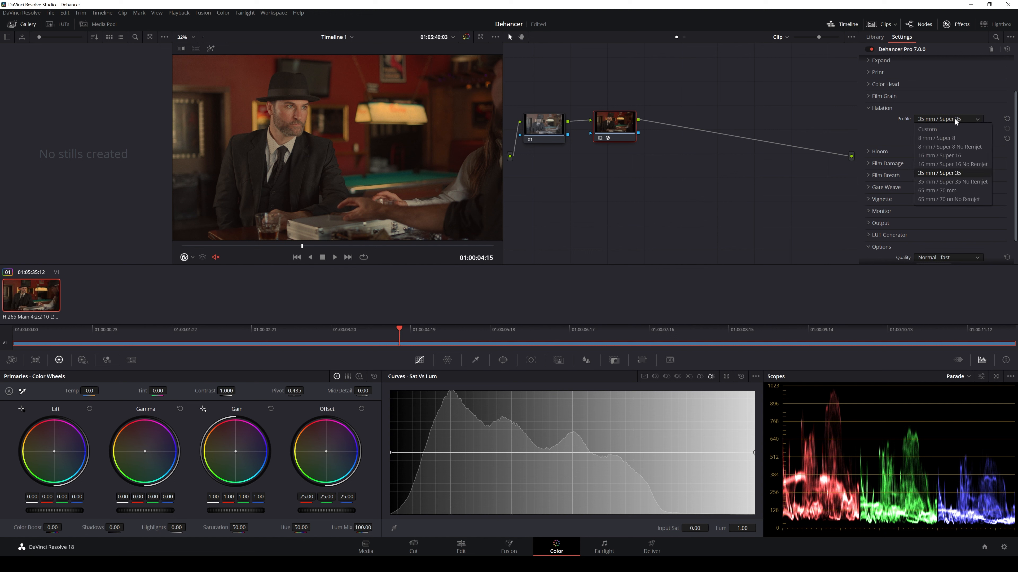
{"action": "left_click", "coordinate": [958, 98]}
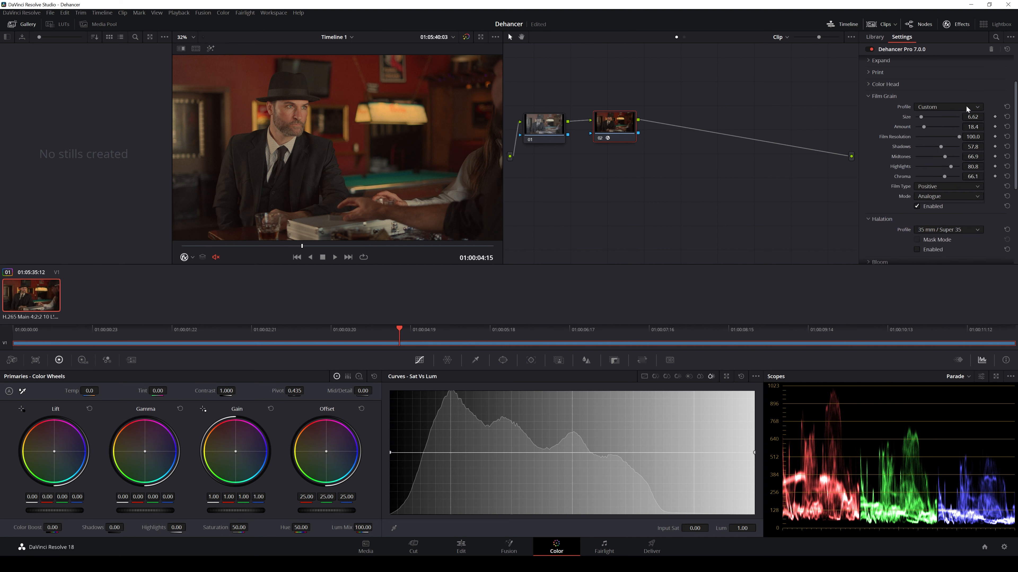
{"action": "left_click", "coordinate": [965, 98]}
{"action": "left_click", "coordinate": [917, 139]}
{"action": "left_click", "coordinate": [918, 128]}
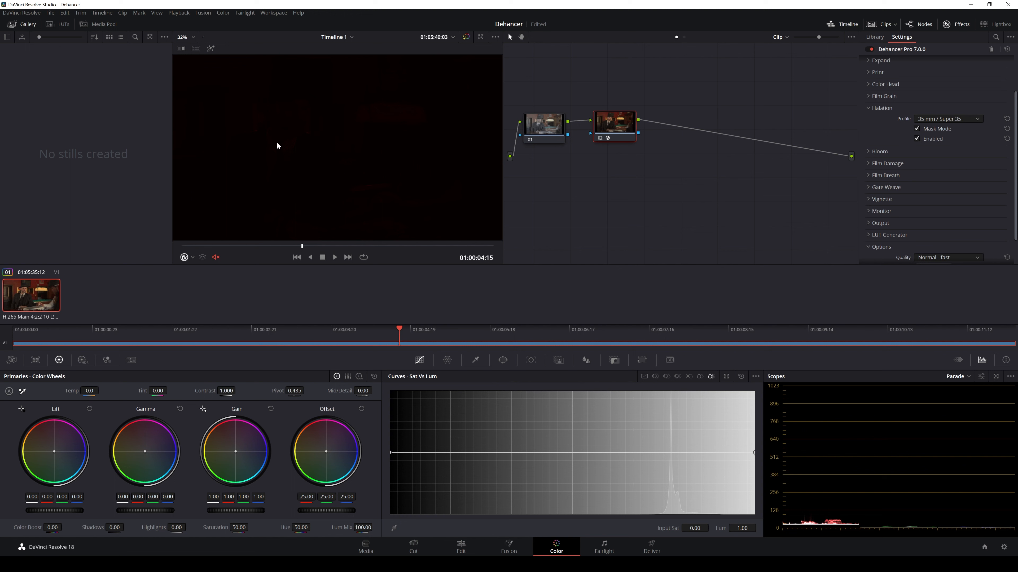
- Switch the Halation profile to Custom and set Source Limiter to 0, Background Gain to about 58.7 and Smoothness to about 97.3
{"action": "left_click", "coordinate": [948, 118]}
{"action": "left_click", "coordinate": [939, 129]}
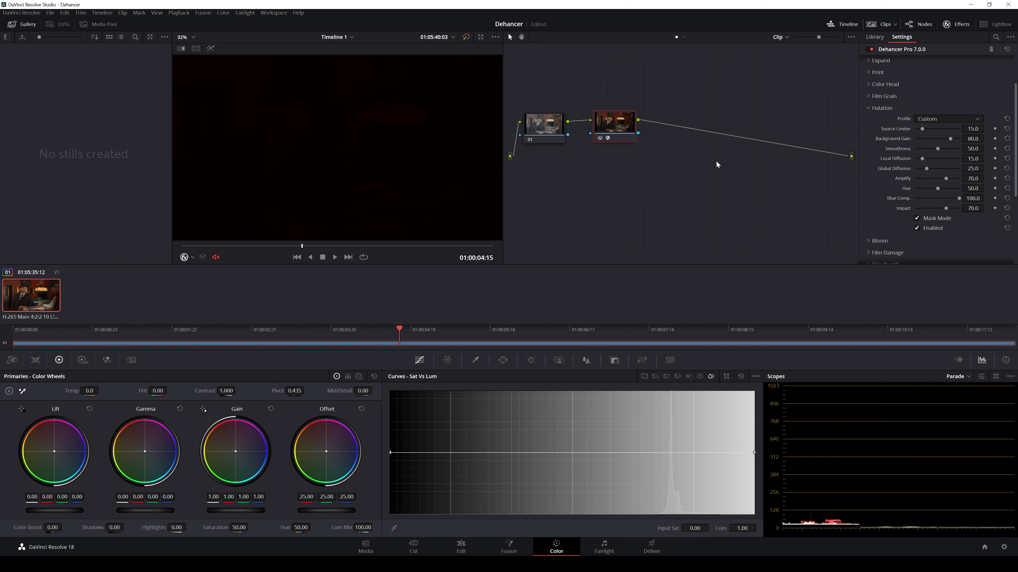
{"action": "left_click_drag", "start_coordinate": [921, 128], "coordinate": [916, 130]}
{"action": "left_click_drag", "start_coordinate": [918, 129], "coordinate": [901, 143]}
- Set halation Local Diffusion to about 36.7, Global Diffusion 54.2, Amplify 5.5, Hue 55, Blue Comp. 51.4 and Impact 45.8, and turn off Mask Mode
{"action": "left_click_drag", "start_coordinate": [923, 159], "coordinate": [941, 193]}
{"action": "left_click_drag", "start_coordinate": [946, 208], "coordinate": [888, 181]}
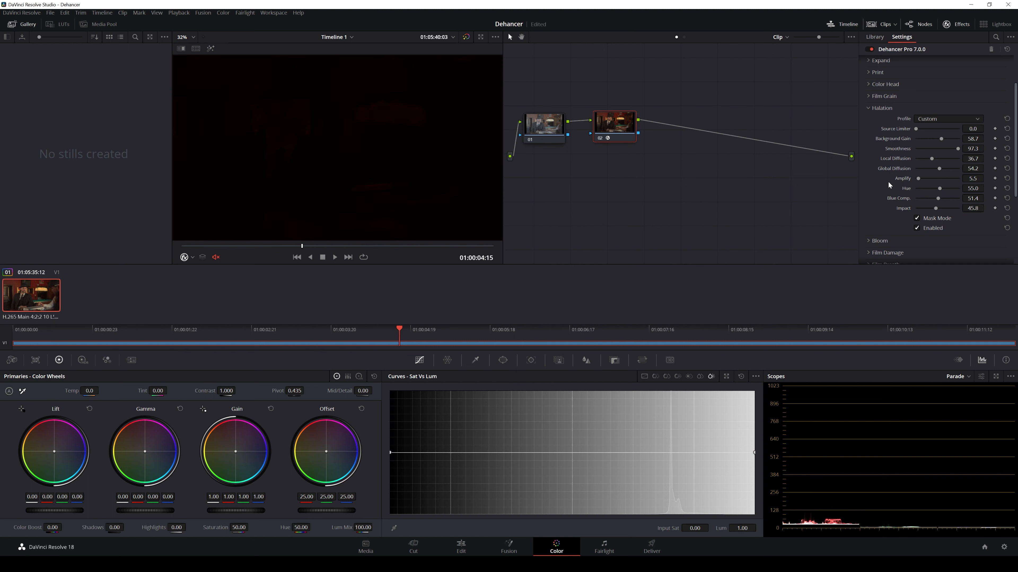
{"action": "left_click", "coordinate": [917, 220]}
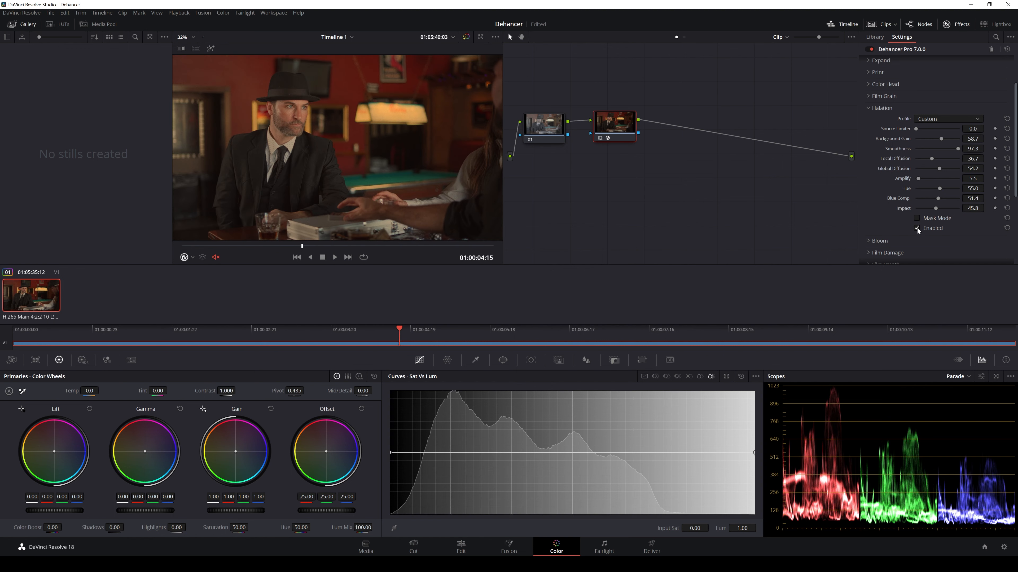
- Compare the image with halation off and on, and raise the halation's Amplify value
{"action": "left_click", "coordinate": [916, 229]}
{"action": "left_click", "coordinate": [917, 228]}
{"action": "left_click_drag", "start_coordinate": [927, 180], "coordinate": [937, 180]}
{"action": "left_click", "coordinate": [867, 107]}
- Enable Bloom, turn on its Mask Mode, and switch its profile from 35 mm / Super 35 to Custom
{"action": "left_click", "coordinate": [879, 120]}
{"action": "left_click", "coordinate": [916, 150]}
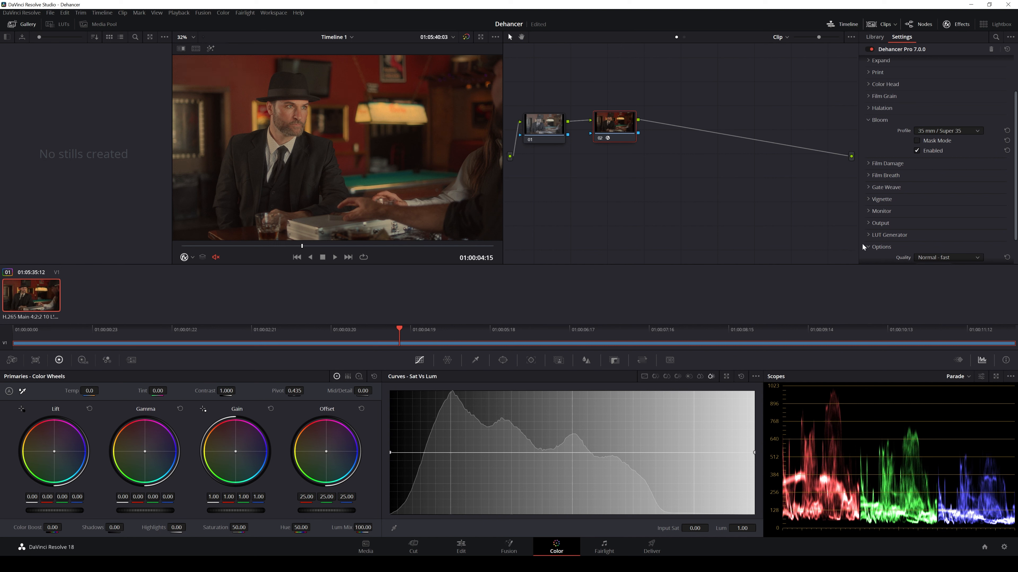
{"action": "left_click", "coordinate": [917, 141]}
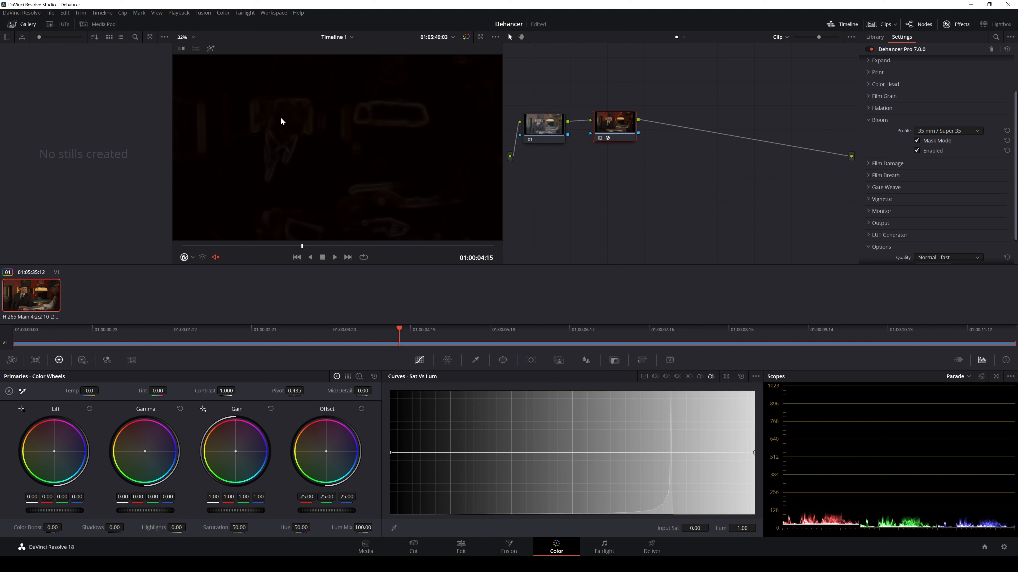
{"action": "left_click", "coordinate": [948, 131]}
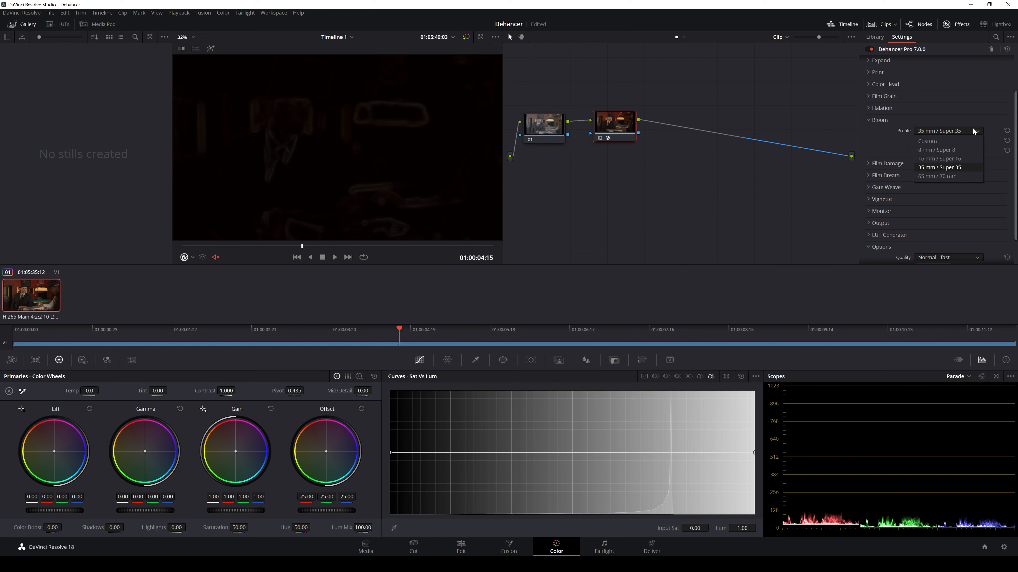
{"action": "left_click", "coordinate": [946, 137]}
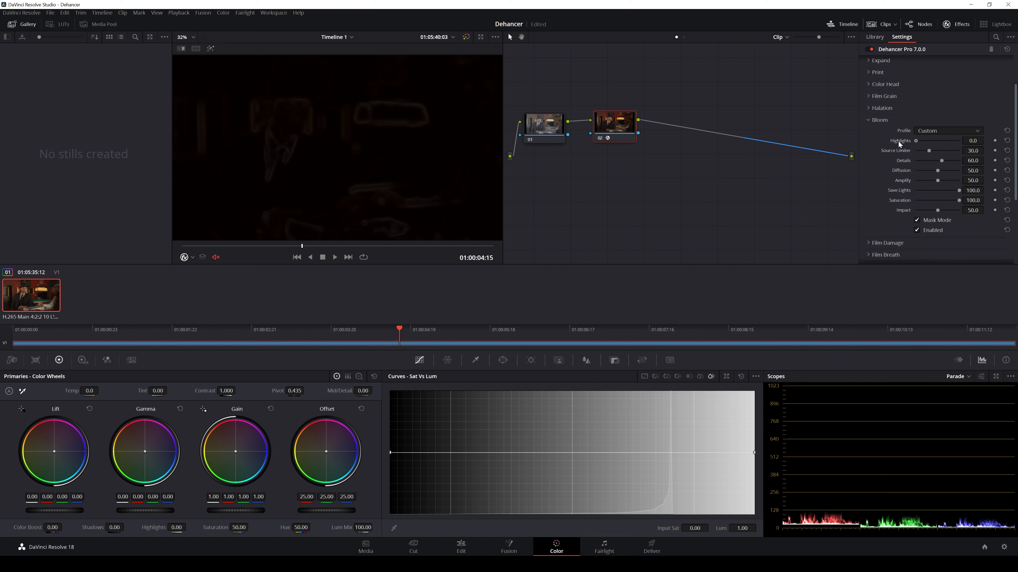
- Set bloom Highlights about 64.2, Source Limiter 23.9, Details 22, Diffusion 100, Amplify 31.2, Save Lights 78, Saturation 63.3, Impact 46.8, and turn off Mask Mode
{"action": "left_click_drag", "start_coordinate": [917, 140], "coordinate": [925, 145]}
{"action": "left_click_drag", "start_coordinate": [926, 152], "coordinate": [919, 219]}
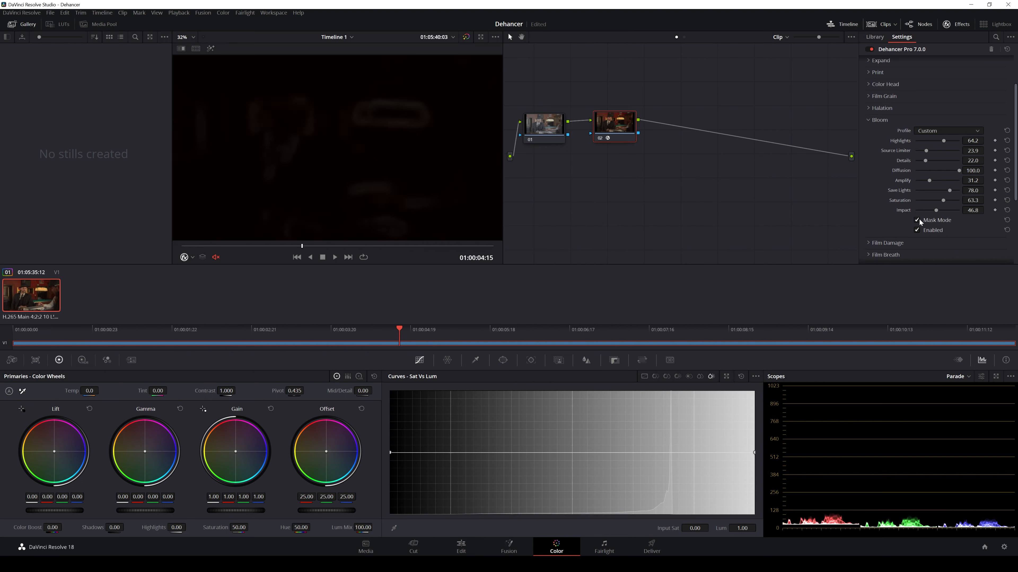
{"action": "left_click", "coordinate": [916, 221]}
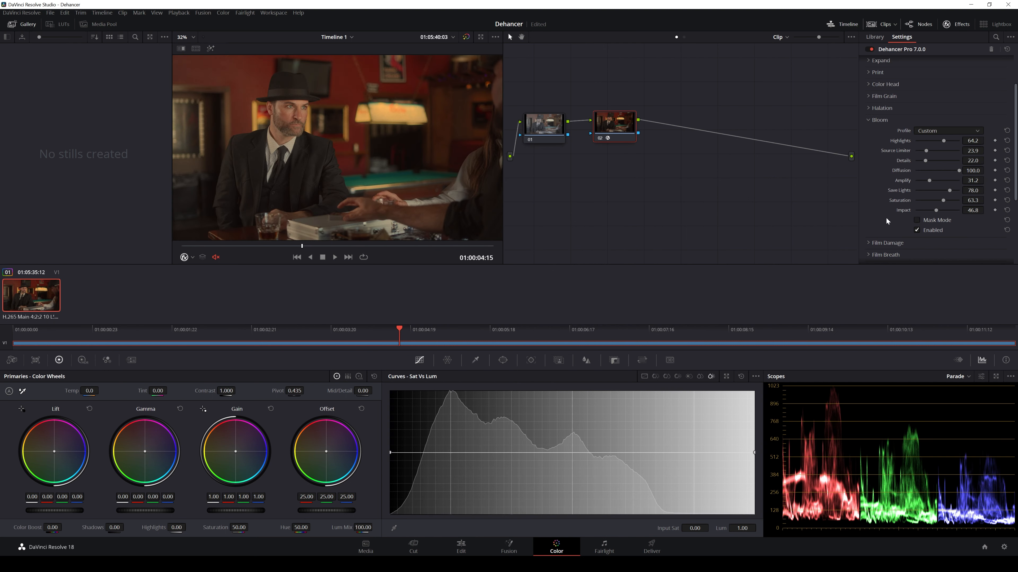
- Compare the image with bloom off and on, and raise the bloom's Impact slightly
{"action": "left_click", "coordinate": [917, 231]}
{"action": "mouse_move", "coordinate": [936, 210]}
{"action": "left_mouse_down"}
{"action": "mouse_move", "coordinate": [960, 211]}
{"action": "mouse_move", "coordinate": [921, 218]}
{"action": "mouse_move", "coordinate": [941, 216]}
{"action": "left_mouse_up"}
{"action": "left_click", "coordinate": [917, 230]}
{"action": "left_click", "coordinate": [866, 120]}
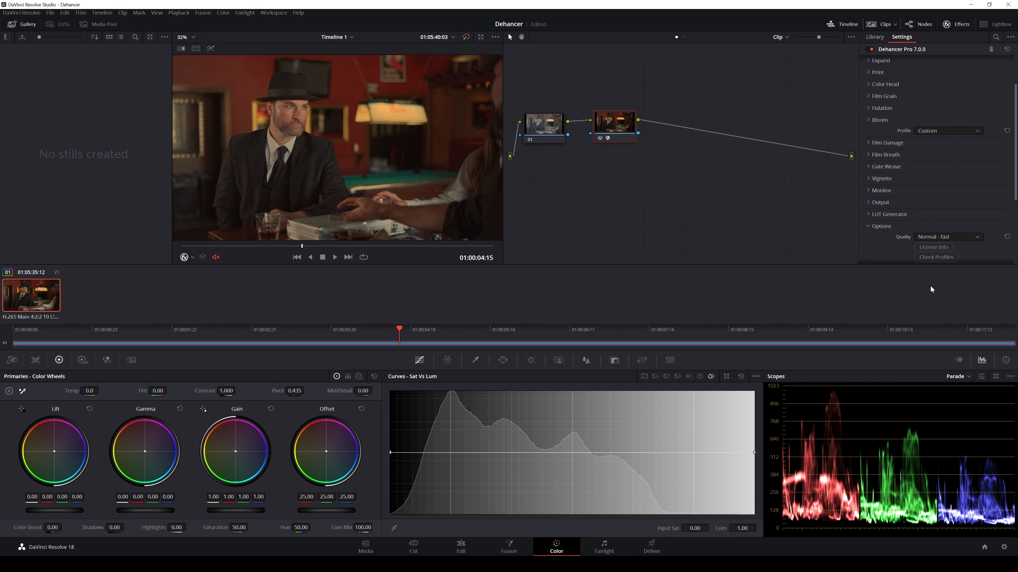
- Switch the Film Damage profile to Custom and set Dust Amount to 58, Scale to about 80.8, Size Balance to 64.2 and White-Black to 38.5
{"action": "left_click", "coordinate": [870, 132]}
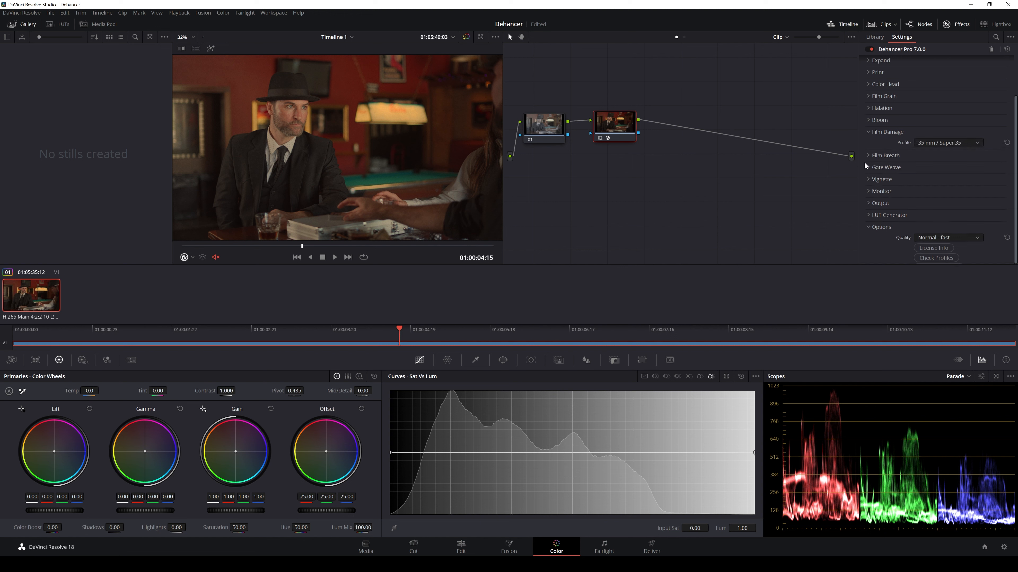
{"action": "left_click", "coordinate": [935, 144]}
{"action": "left_click", "coordinate": [926, 153]}
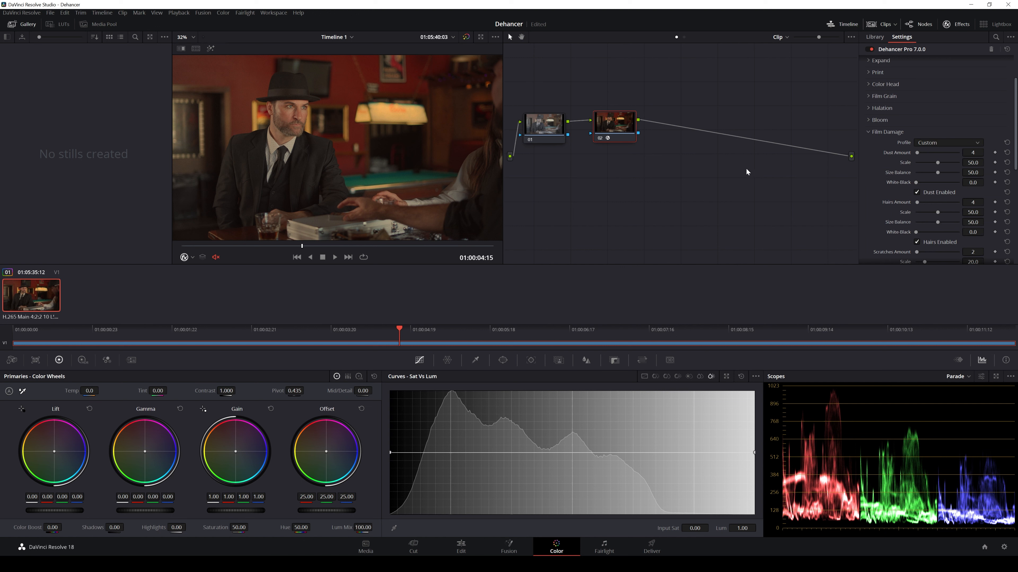
{"action": "left_click_drag", "start_coordinate": [917, 153], "coordinate": [932, 182]}
- Enable Film Damage and play the clip from near its beginning to preview the dust
{"action": "left_click", "coordinate": [257, 340]}
{"action": "key", "text": "space"}
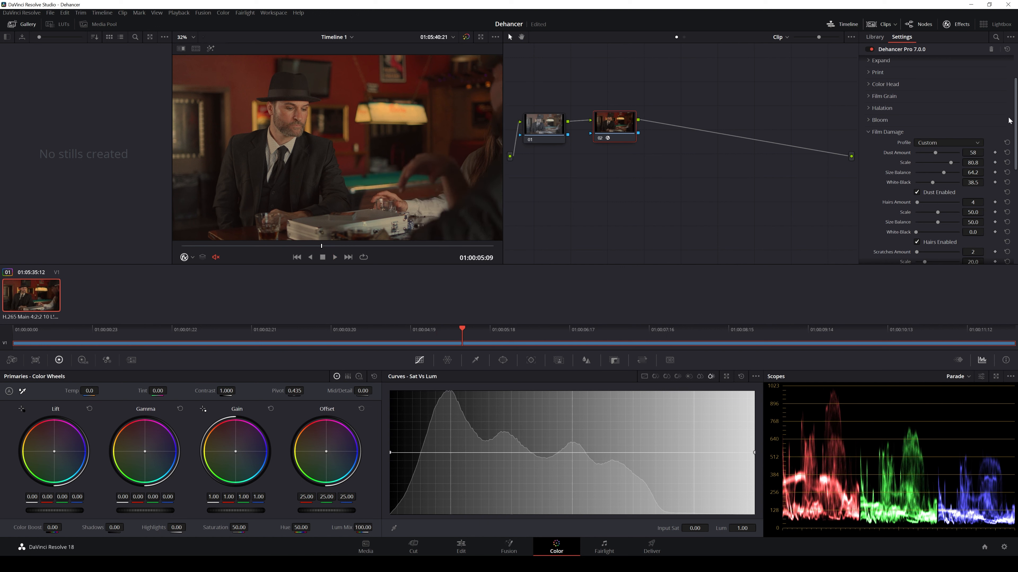
{"action": "left_click_drag", "start_coordinate": [1015, 117], "coordinate": [1012, 184]}
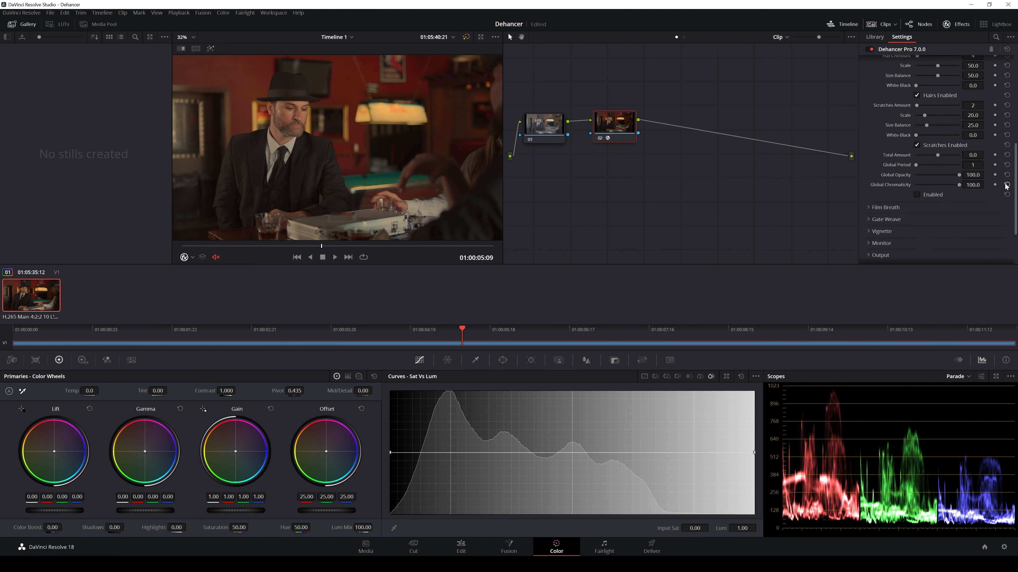
{"action": "left_click", "coordinate": [916, 195]}
{"action": "left_click_drag", "start_coordinate": [462, 329], "coordinate": [109, 337]}
{"action": "key", "text": "space"}
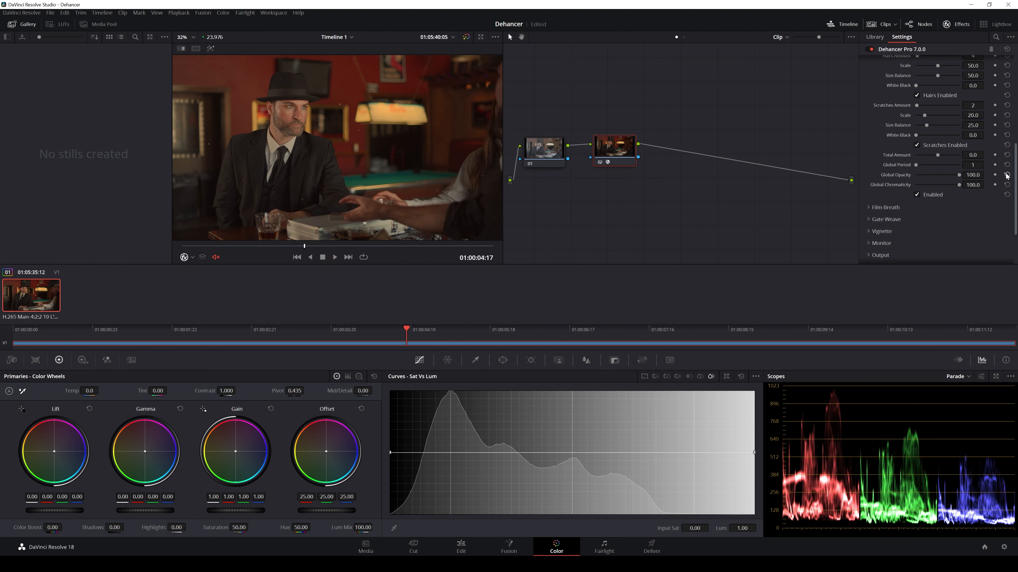
{"action": "key", "text": "space"}
- Set Hairs Amount to 59, Scale to about 27.5, Size Balance to 49.5, White-Black to 22, and the dust's White-Black to about 16.5
{"action": "left_click_drag", "start_coordinate": [1015, 162], "coordinate": [1015, 171]}
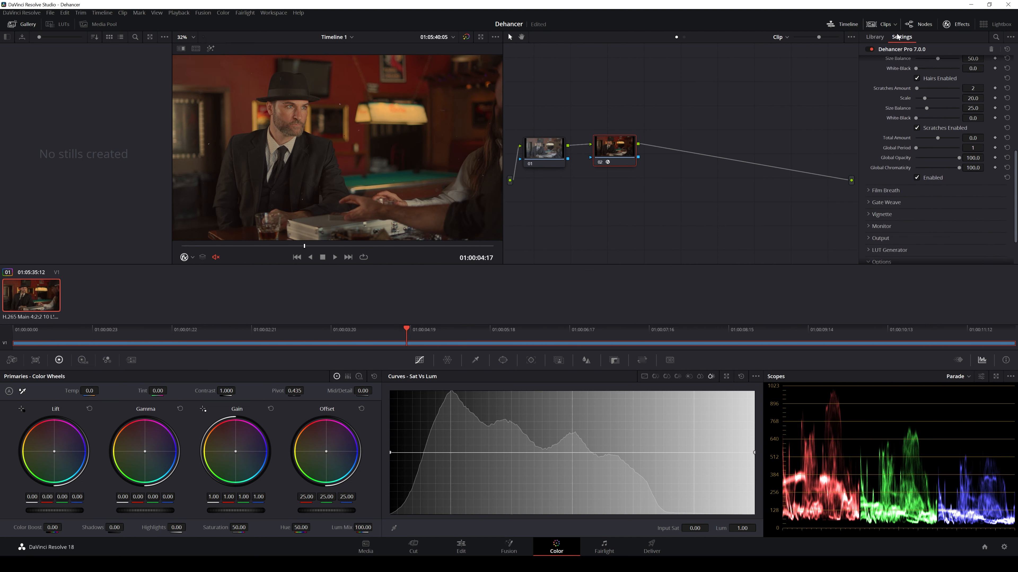
{"action": "left_click_drag", "start_coordinate": [1015, 188], "coordinate": [1015, 120]}
{"action": "scroll", "coordinate": [918, 180], "scroll_direction": "down", "scroll_amount": 2}
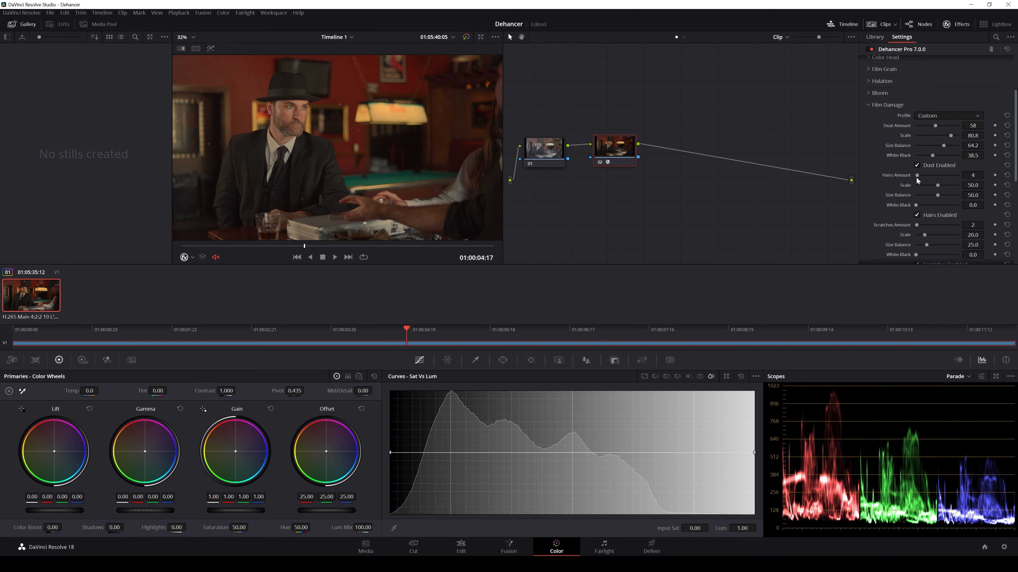
{"action": "left_click_drag", "start_coordinate": [918, 175], "coordinate": [925, 207]}
{"action": "left_click", "coordinate": [938, 195]}
{"action": "left_click_drag", "start_coordinate": [934, 157], "coordinate": [921, 155]}
{"action": "key", "text": "space"}
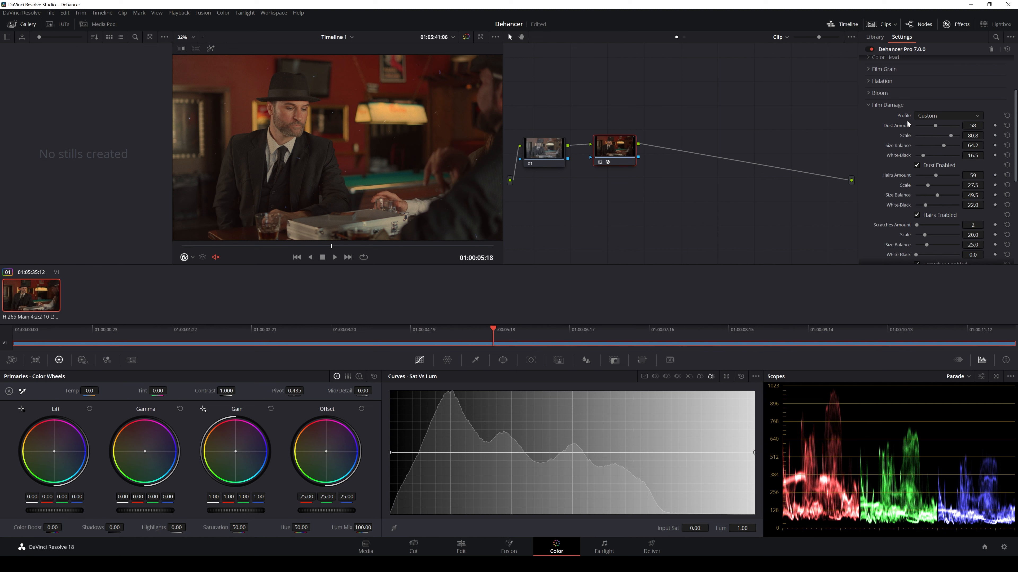
- Play the clip with the dust disabled to examine the hairs alone, and enable the dust again
{"action": "left_click", "coordinate": [917, 165]}
{"action": "key", "text": "space"}
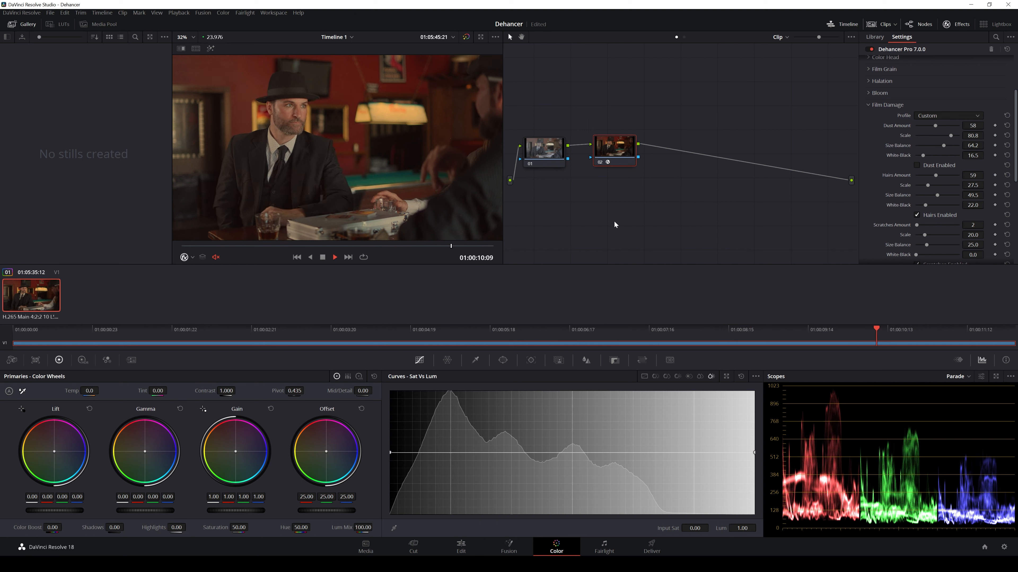
{"action": "left_click", "coordinate": [916, 165]}
- Set Scratches Amount to 59, Scale to about 82.6, Size Balance to 56.9 and White-Black to 44, and preview the scratches in playback
{"action": "scroll", "coordinate": [932, 157], "scroll_direction": "down", "scroll_amount": 2}
{"action": "left_click_drag", "start_coordinate": [928, 179], "coordinate": [932, 208]}
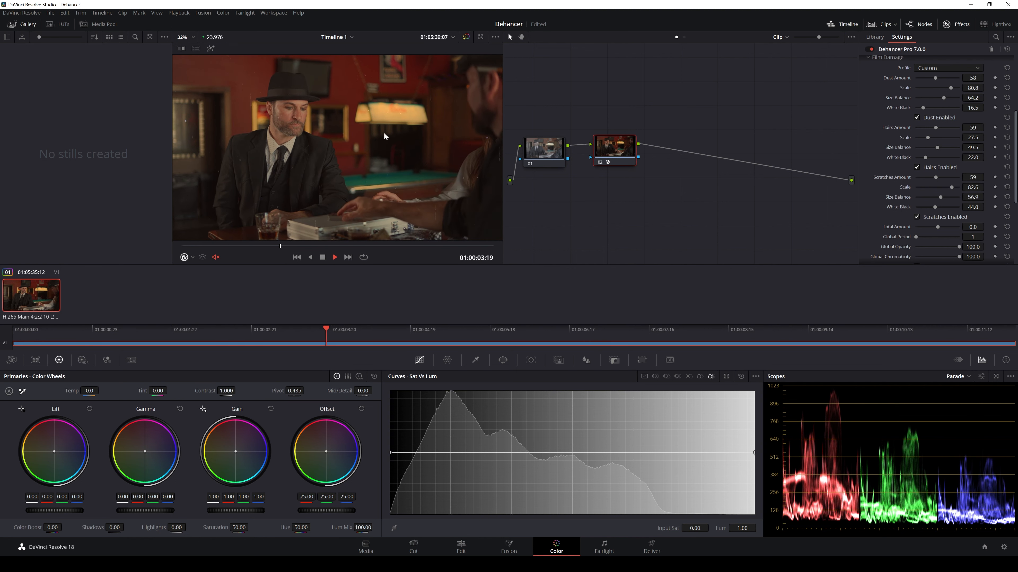
{"action": "key", "text": "space"}
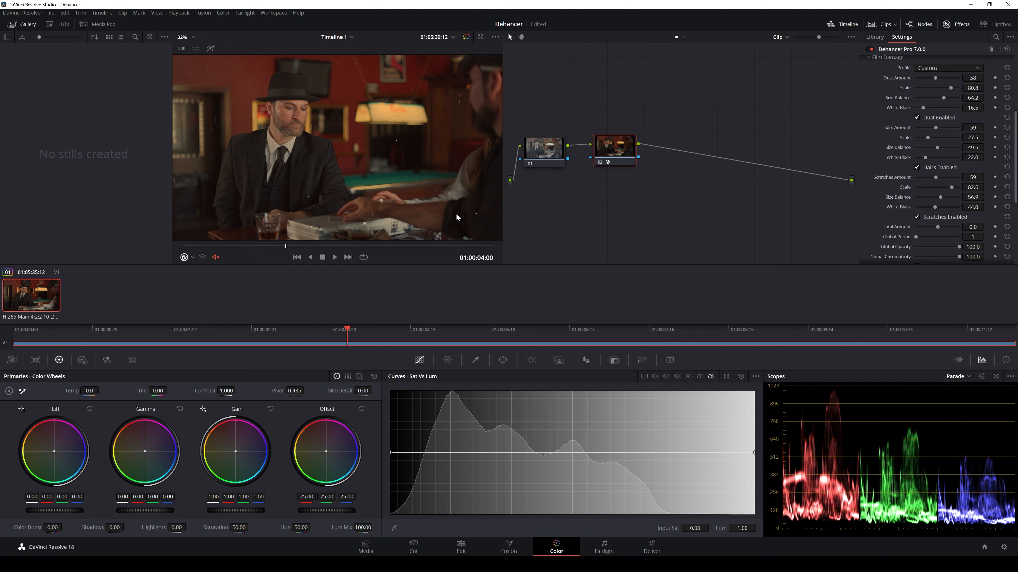
{"action": "key", "text": "space"}
- Set the Film Damage Global Period to 62, preview it in playback, and disable Film Damage
{"action": "scroll", "coordinate": [1016, 169], "scroll_direction": "down", "scroll_amount": 3}
{"action": "left_click_drag", "start_coordinate": [916, 184], "coordinate": [938, 184]}
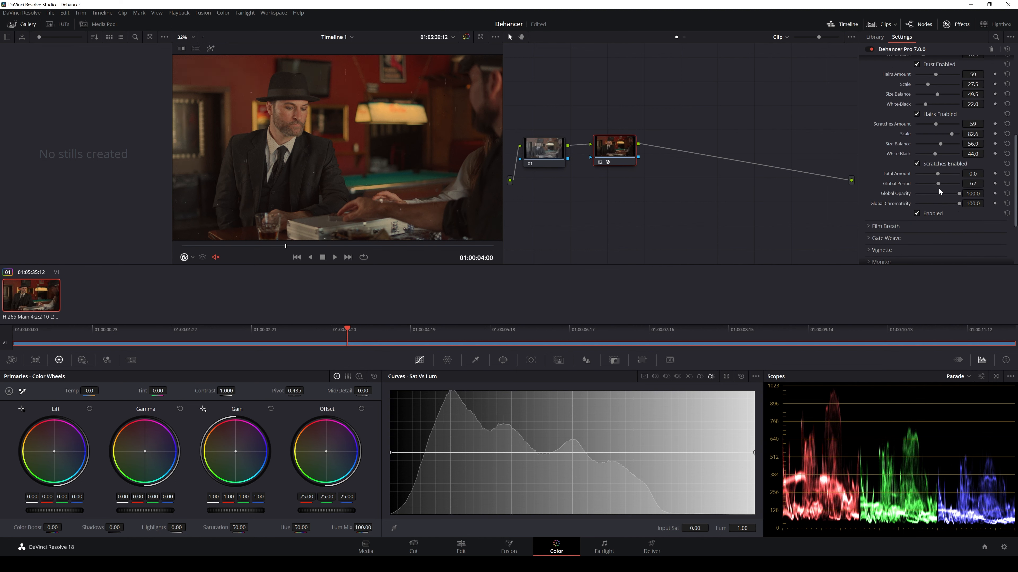
{"action": "key", "text": "space"}
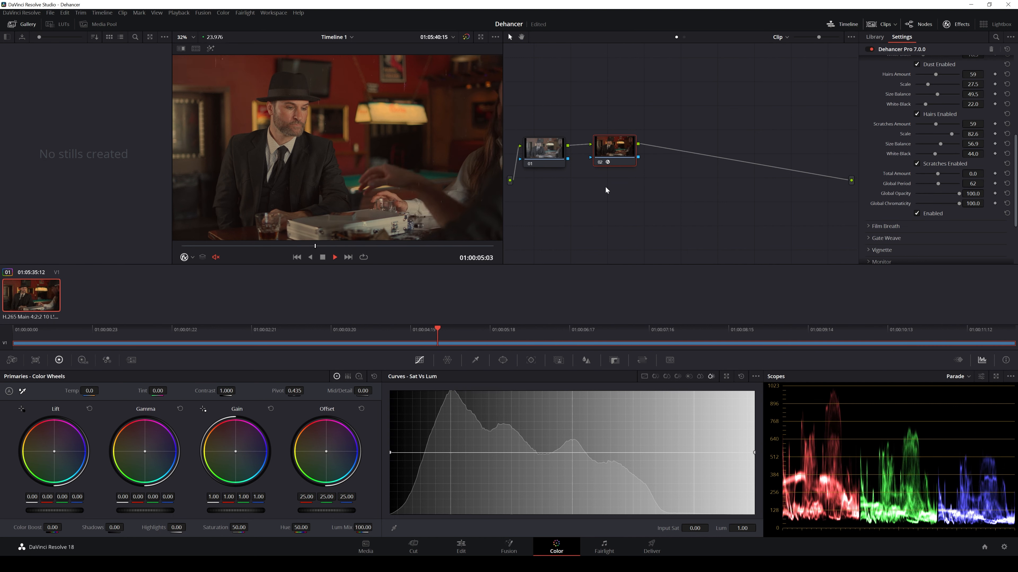
{"action": "key", "text": "space"}
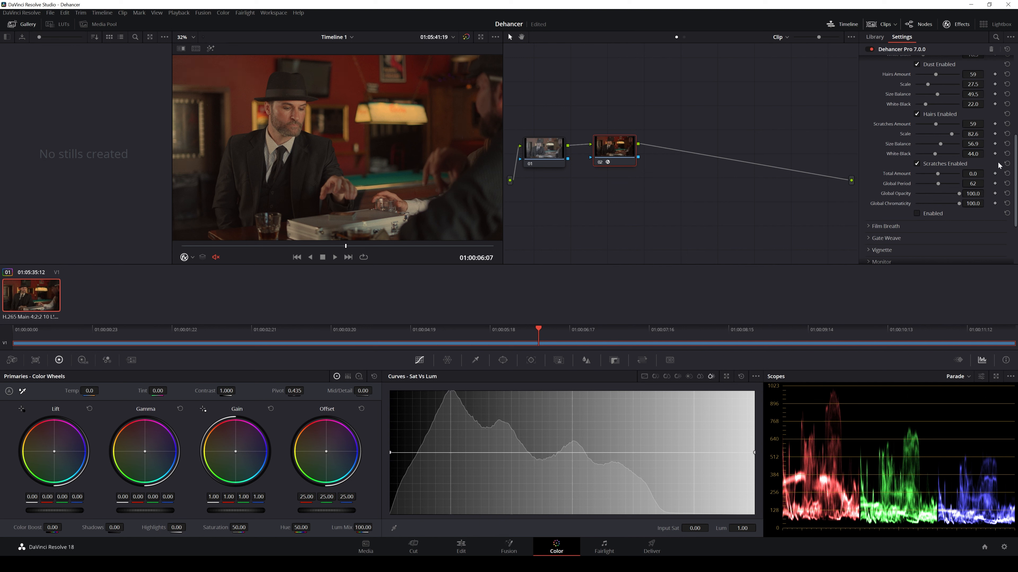
{"action": "left_click_drag", "start_coordinate": [1014, 173], "coordinate": [867, 107]}
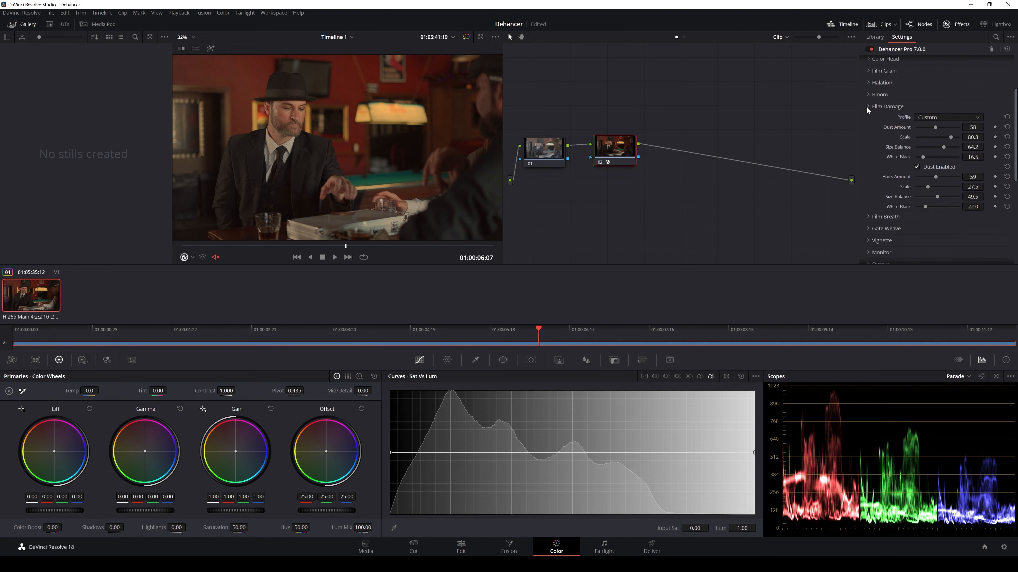
{"action": "left_click", "coordinate": [868, 106]}
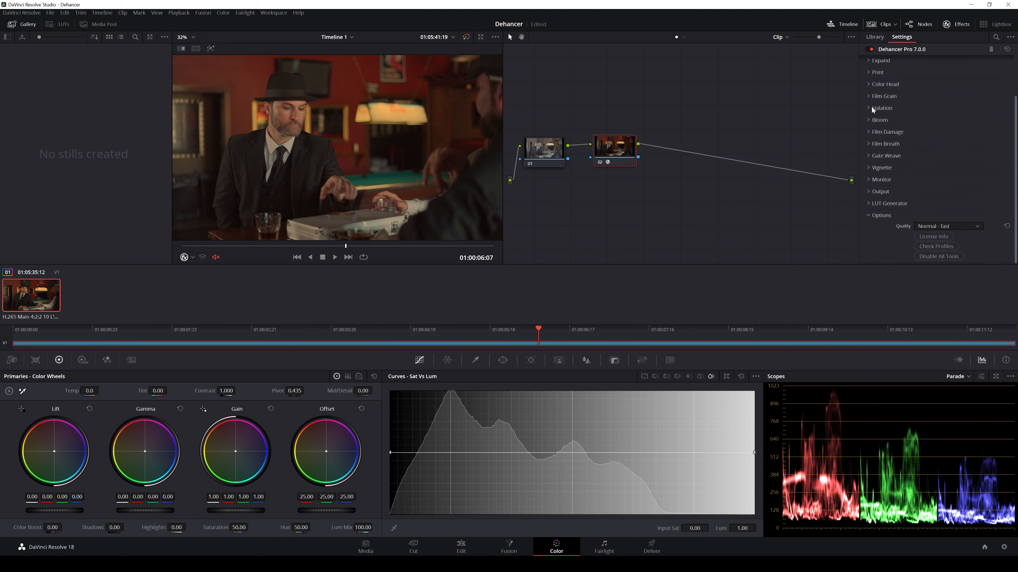
- Enable Film Breath with the Custom profile, set Period to 29, Exposure to about 19.3 and Tonal Contrast to about 25.7, and preview it
{"action": "left_click", "coordinate": [868, 142]}
{"action": "left_click", "coordinate": [971, 155]}
{"action": "left_click", "coordinate": [932, 171]}
{"action": "left_click_drag", "start_coordinate": [916, 165], "coordinate": [924, 175]}
{"action": "left_click_drag", "start_coordinate": [921, 185], "coordinate": [927, 185]}
{"action": "key", "text": "space"}
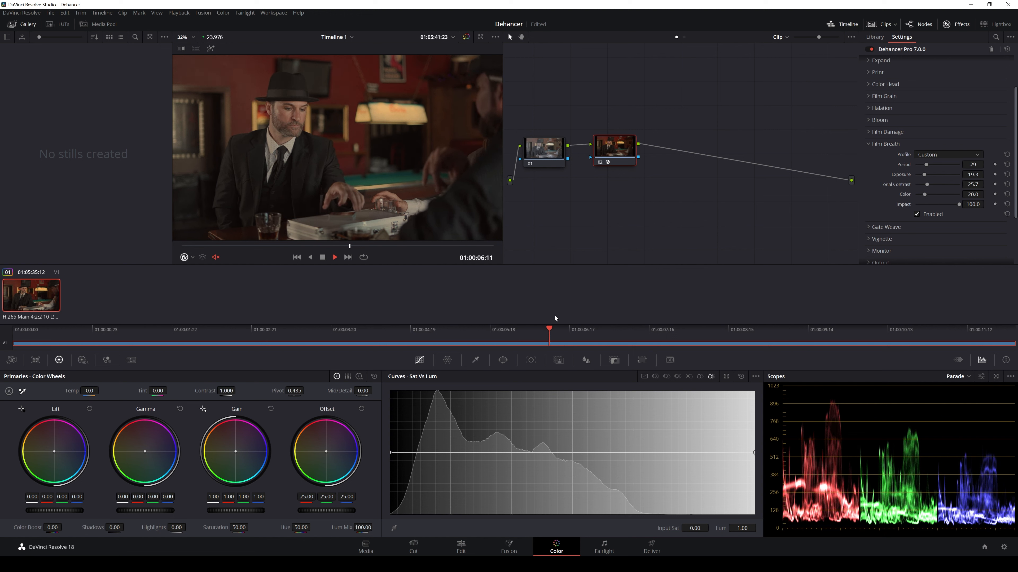
{"action": "key", "text": "space"}
- Set the Film Breath Exposure to about 58.7, Color to 55 and Period to 16, previewing the flicker in playback
{"action": "left_click_drag", "start_coordinate": [925, 176], "coordinate": [940, 194]}
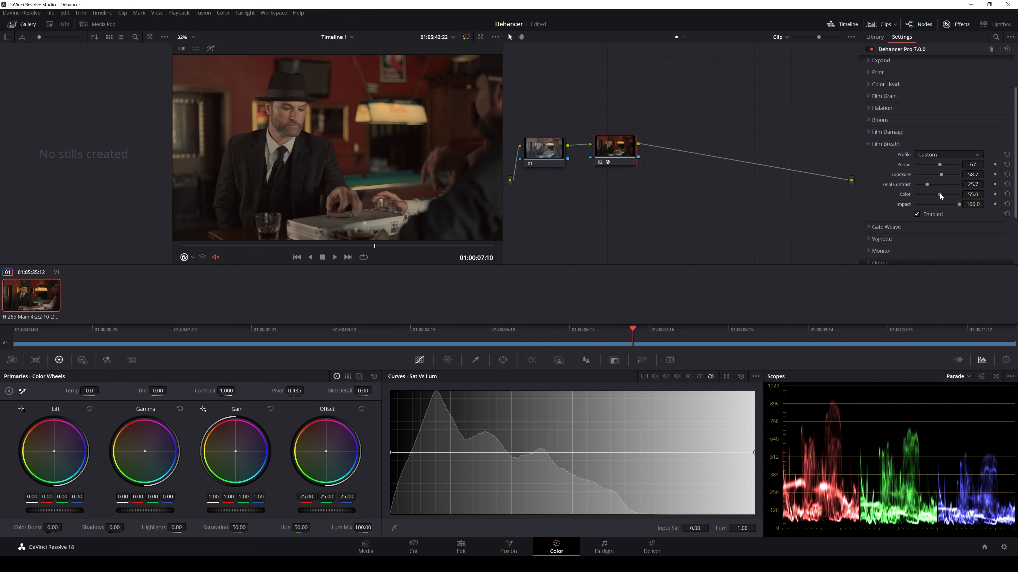
{"action": "key", "text": "space"}
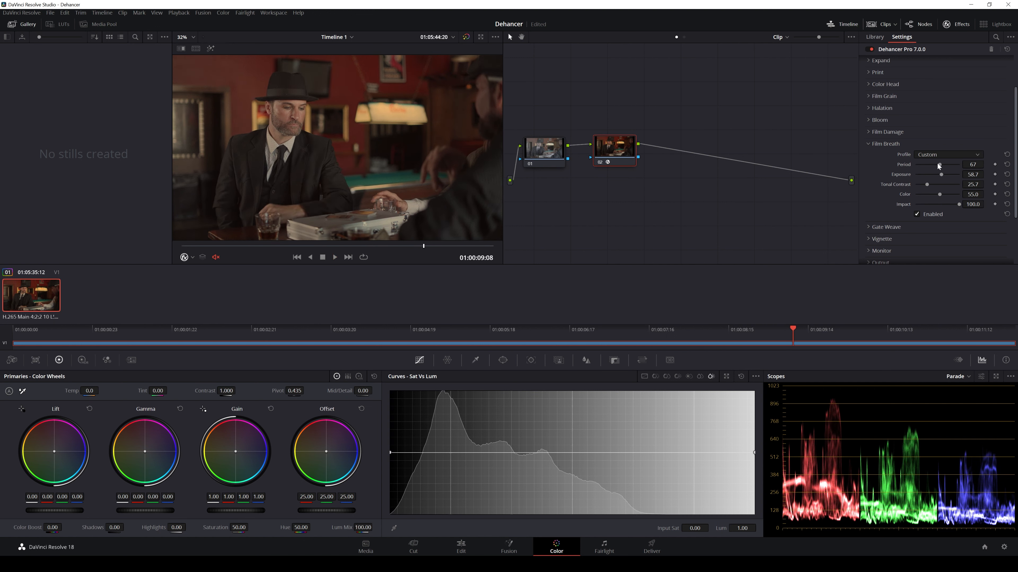
{"action": "left_click_drag", "start_coordinate": [937, 164], "coordinate": [921, 164]}
{"action": "key", "text": "space"}
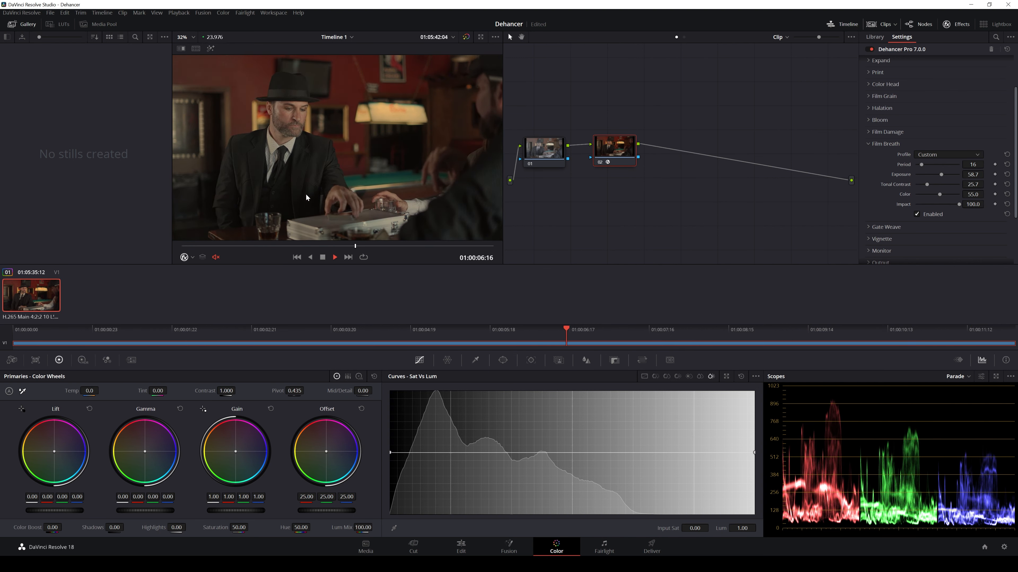
- Set the Film Breath Exposure, Tonal Contrast and Color to 100, preview the effect in playback, and disable Film Breath
{"action": "left_click_drag", "start_coordinate": [939, 194], "coordinate": [990, 187]}
{"action": "key", "text": "space"}
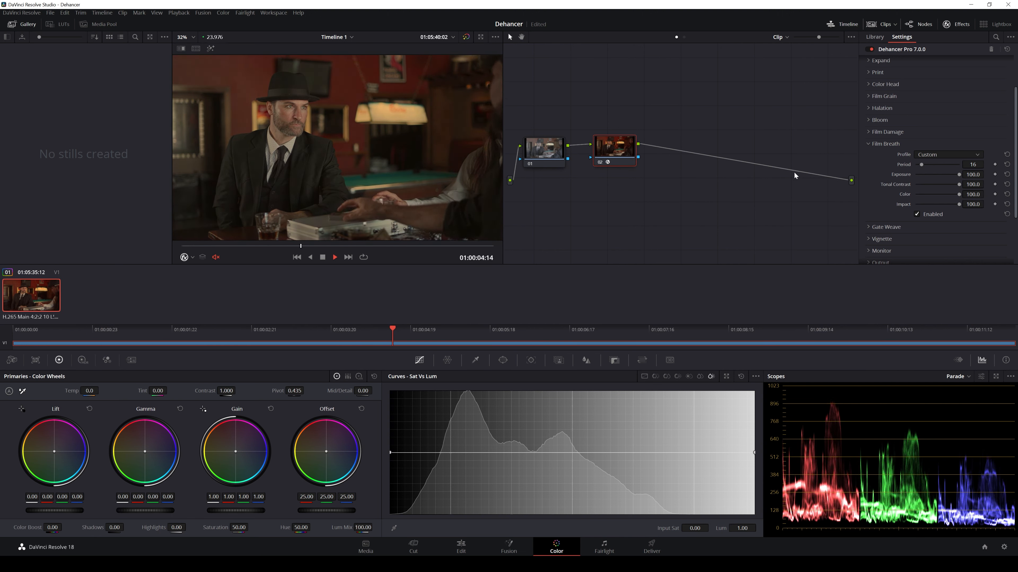
{"action": "key", "text": "space"}
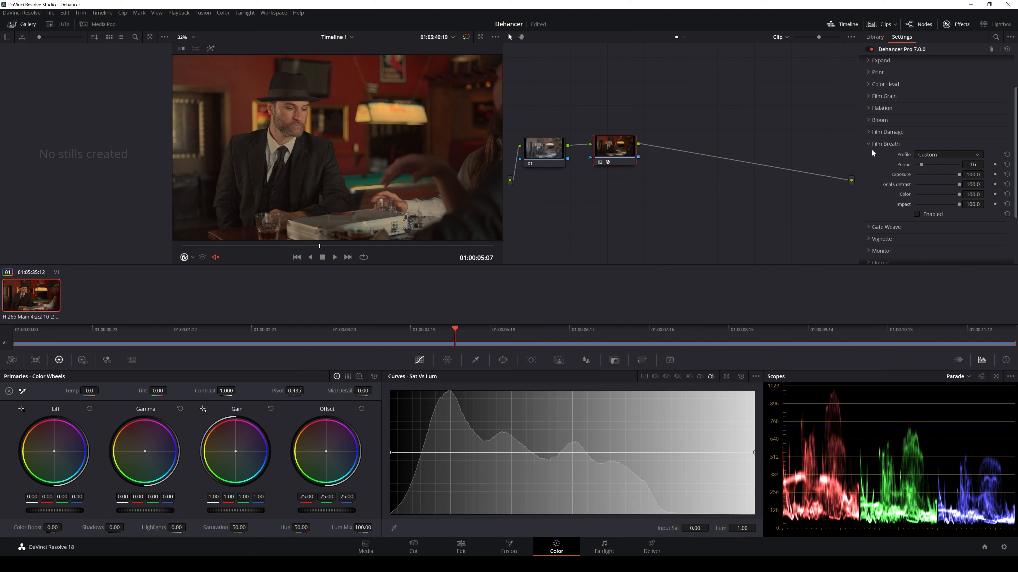
{"action": "left_click", "coordinate": [871, 144]}
- Enable Gate Weave with the Custom profile, Auto Zoom on, and preview the frame movement in playback
{"action": "left_click", "coordinate": [868, 154]}
{"action": "left_click", "coordinate": [954, 167]}
{"action": "left_click", "coordinate": [935, 212]}
{"action": "left_click", "coordinate": [916, 237]}
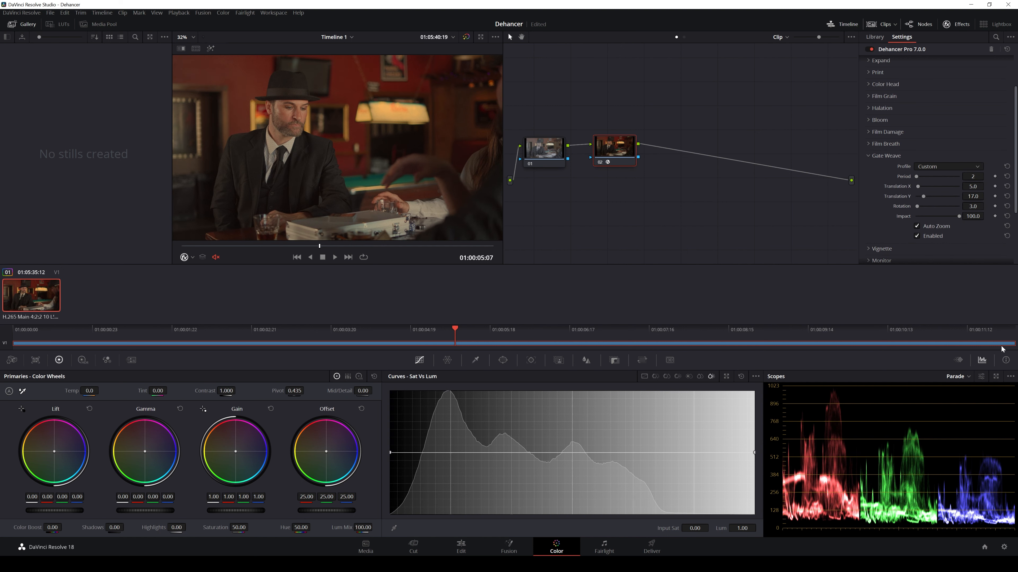
{"action": "left_click", "coordinate": [964, 166]}
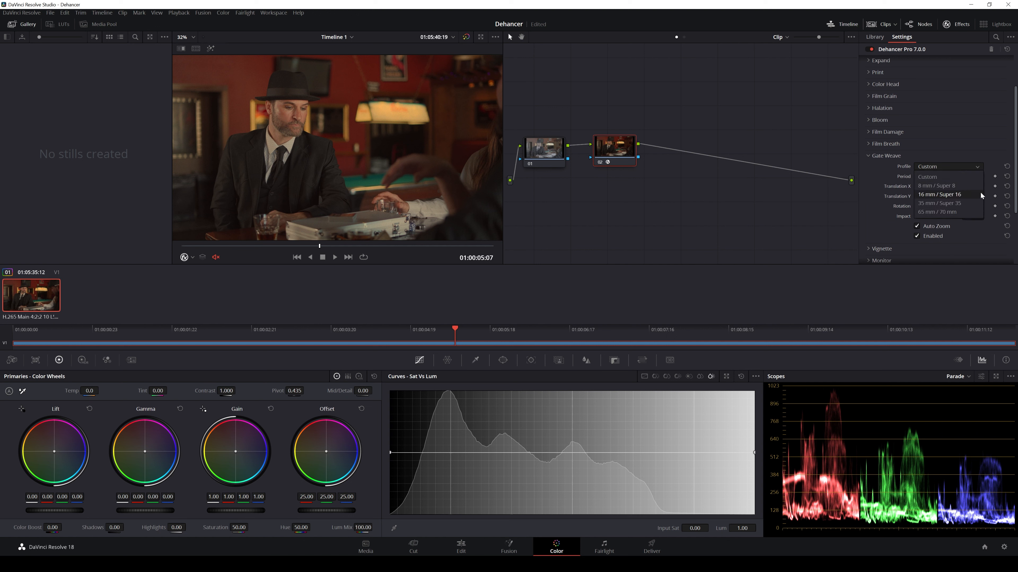
{"action": "left_click", "coordinate": [979, 138]}
{"action": "left_click", "coordinate": [877, 144]}
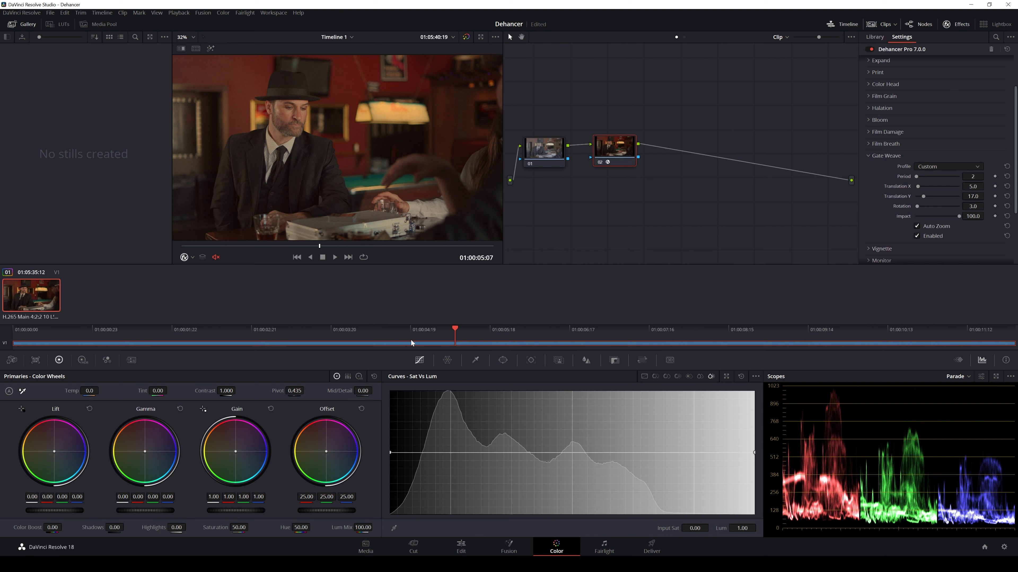
{"action": "left_click", "coordinate": [319, 326]}
{"action": "key", "text": "space"}
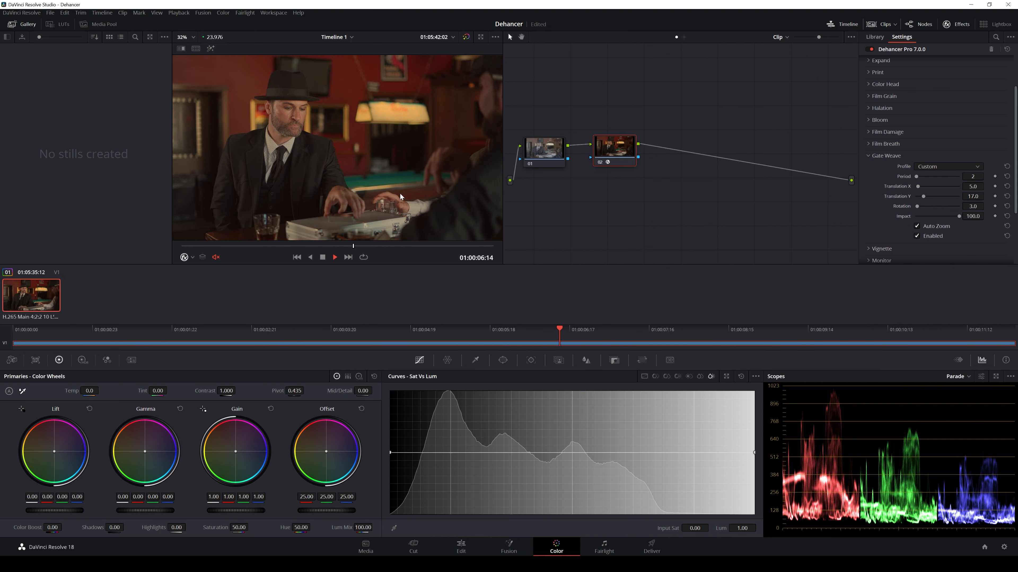
{"action": "key", "text": "space"}
- Set Gate Weave Period to 5, Translation X to 58.7, Translation Y to 45.8 and Rotation to 33, preview it, and disable Gate Weave
{"action": "left_click_drag", "start_coordinate": [916, 177], "coordinate": [930, 206]}
{"action": "key", "text": "space"}
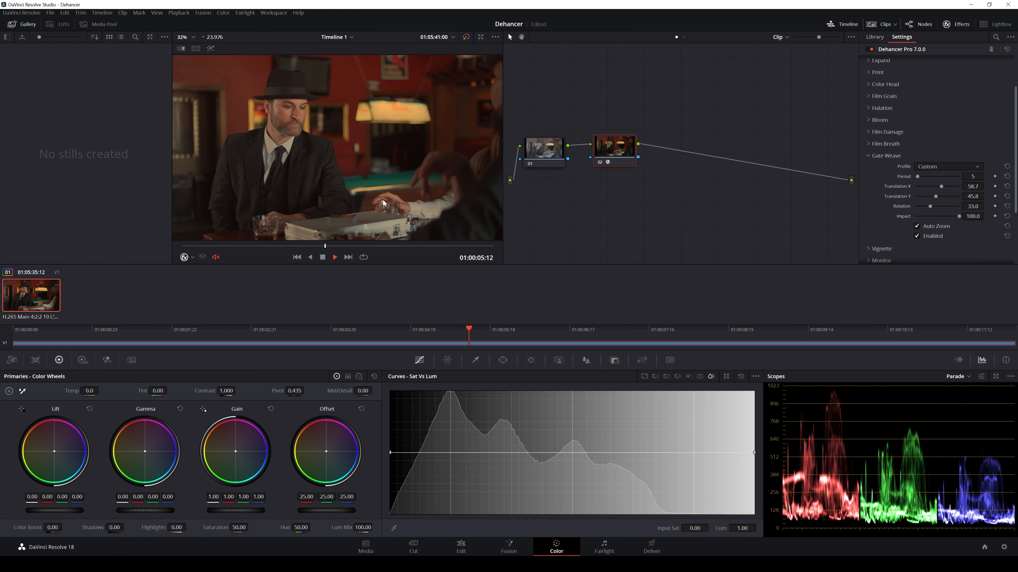
{"action": "key", "text": "space"}
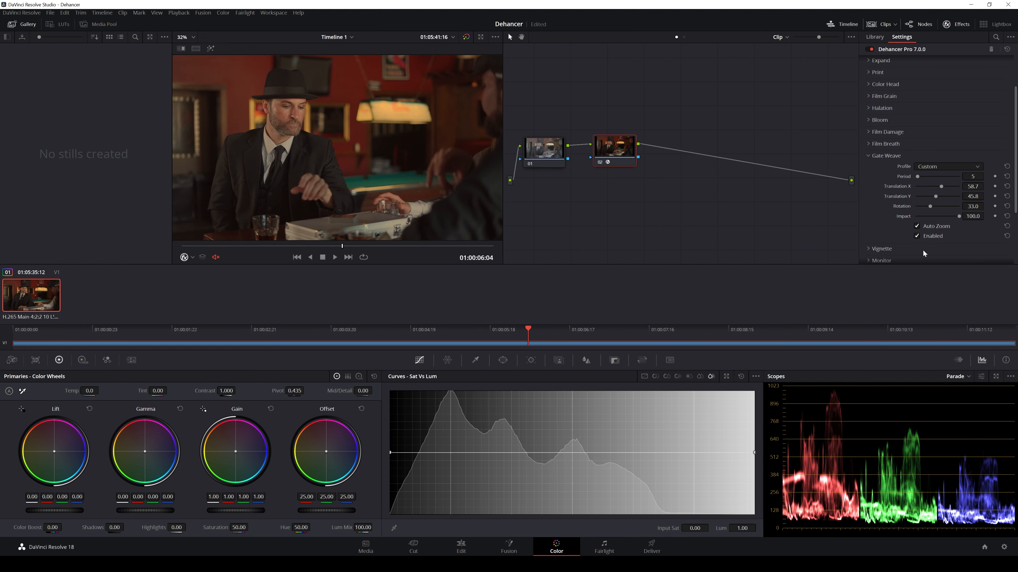
{"action": "left_click", "coordinate": [916, 236]}
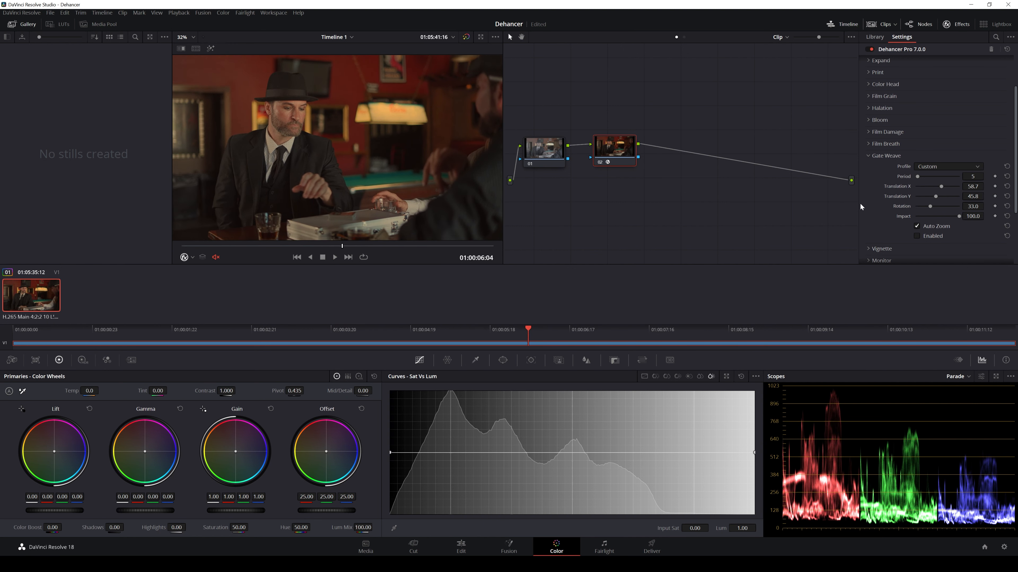
{"action": "left_click", "coordinate": [866, 156]}
- Enable the Vignette with Feather at 0 and Exposure at about 0.936
{"action": "left_click", "coordinate": [880, 166]}
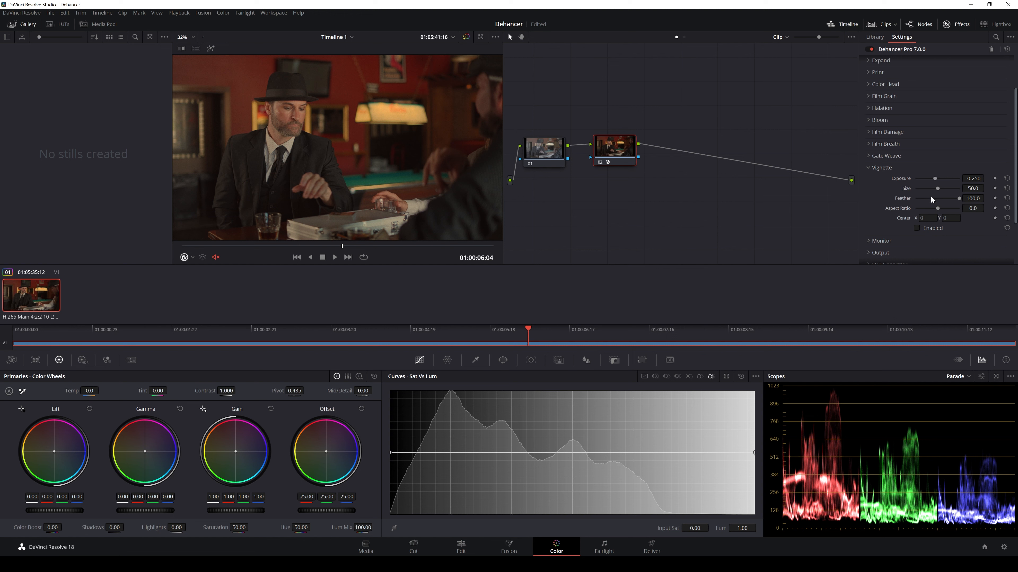
{"action": "left_click_drag", "start_coordinate": [953, 198], "coordinate": [874, 199]}
{"action": "left_click_drag", "start_coordinate": [938, 177], "coordinate": [946, 179]}
{"action": "left_click", "coordinate": [916, 228]}
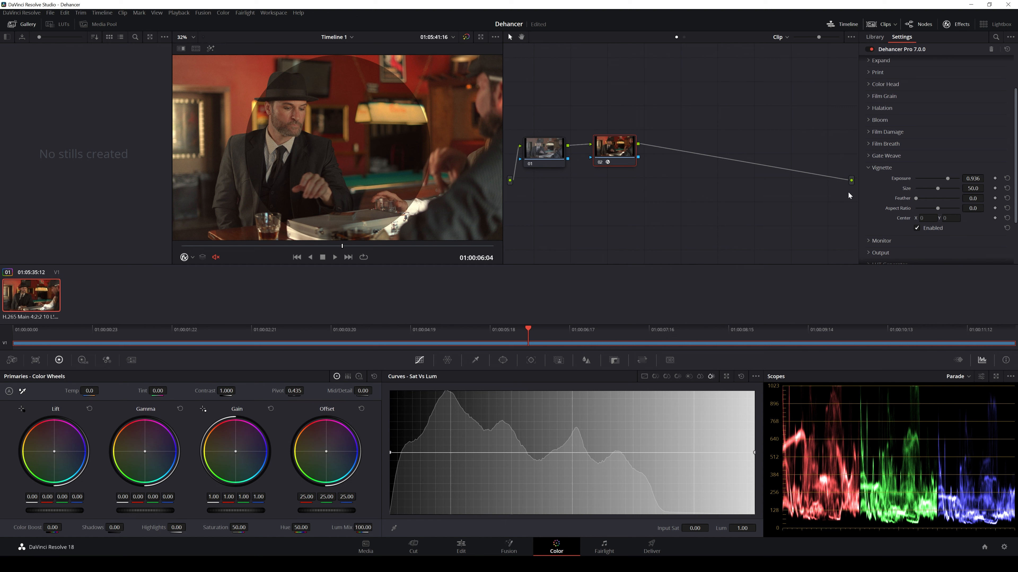
- Set the Vignette Feather to 19.3, Exposure to about -1.522, Size to 88.1 and Aspect Ratio to -100
{"action": "left_click_drag", "start_coordinate": [915, 198], "coordinate": [926, 198]}
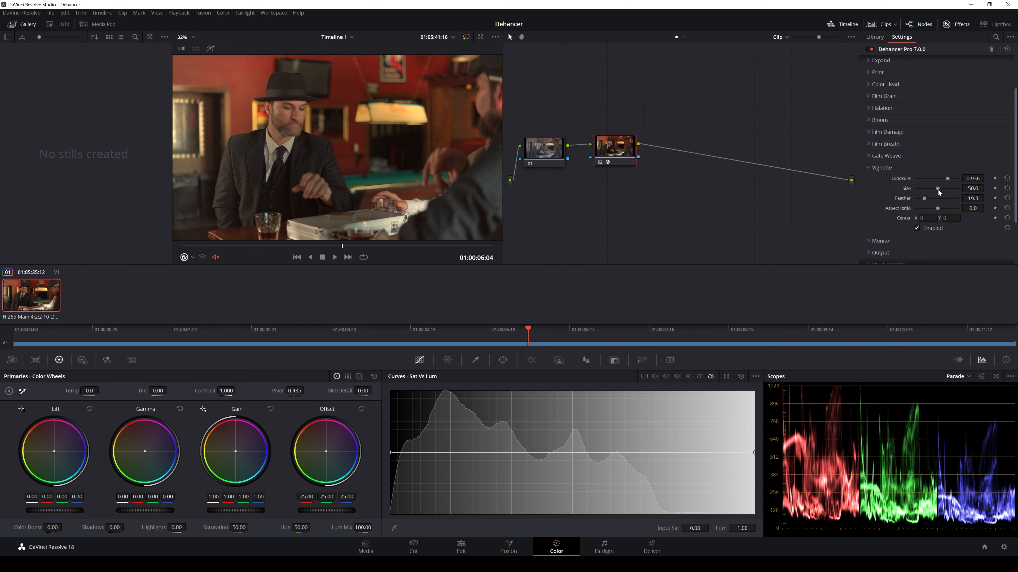
{"action": "mouse_move", "coordinate": [947, 179]}
{"action": "left_mouse_down"}
{"action": "mouse_move", "coordinate": [910, 186]}
{"action": "mouse_move", "coordinate": [953, 190]}
{"action": "left_mouse_up"}
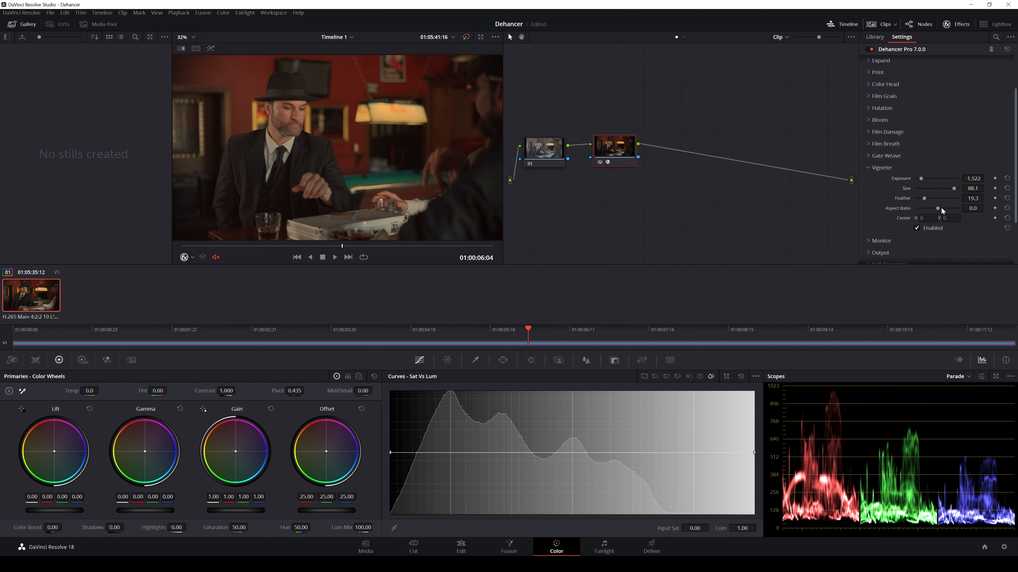
{"action": "left_click_drag", "start_coordinate": [937, 208], "coordinate": [914, 210]}
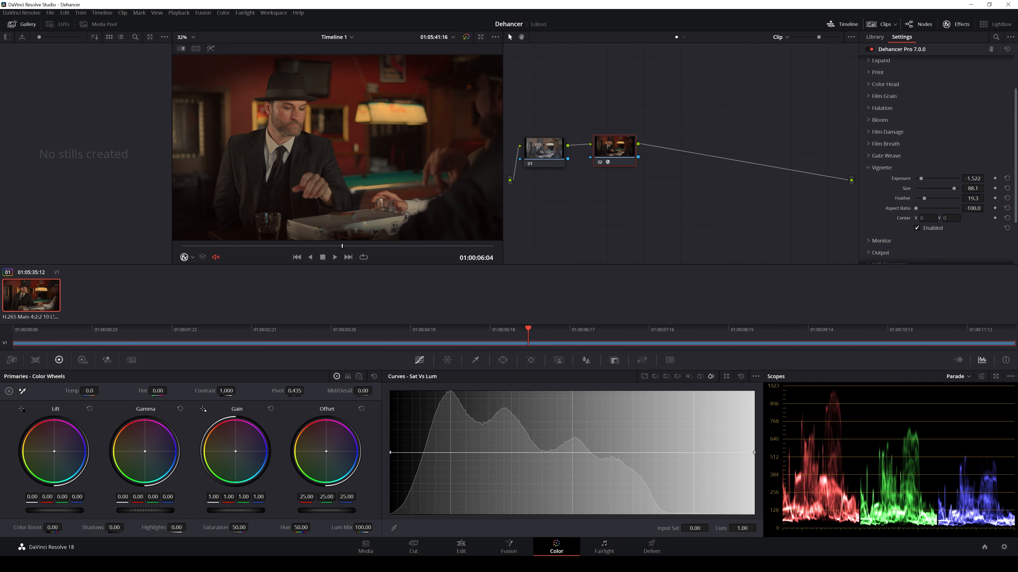
- Try a Vignette Center X of 100 and 12, and expand the Monitor settings
{"action": "left_click", "coordinate": [928, 218]}
{"action": "type", "text": "100"}
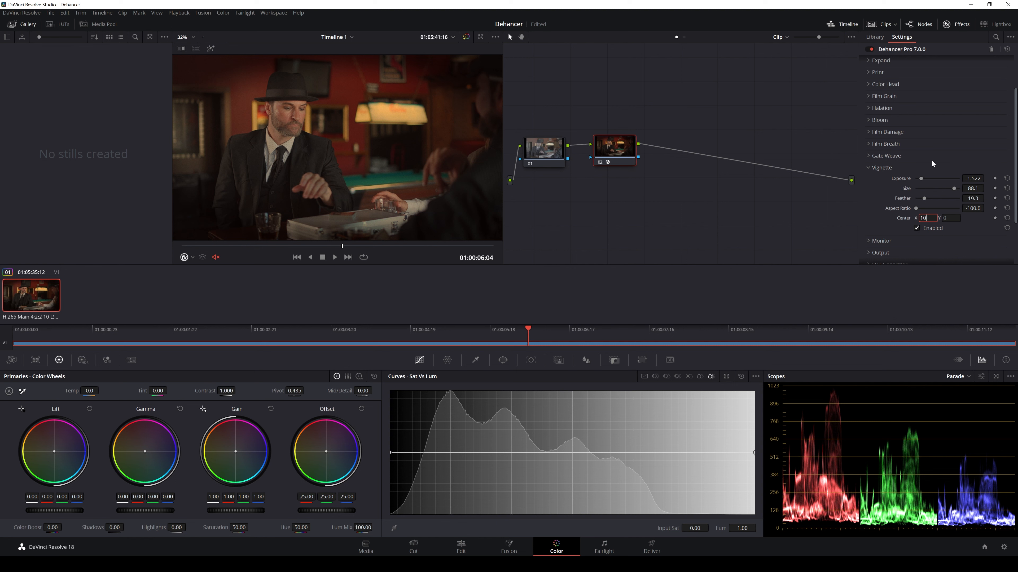
{"action": "key", "text": "Return"}
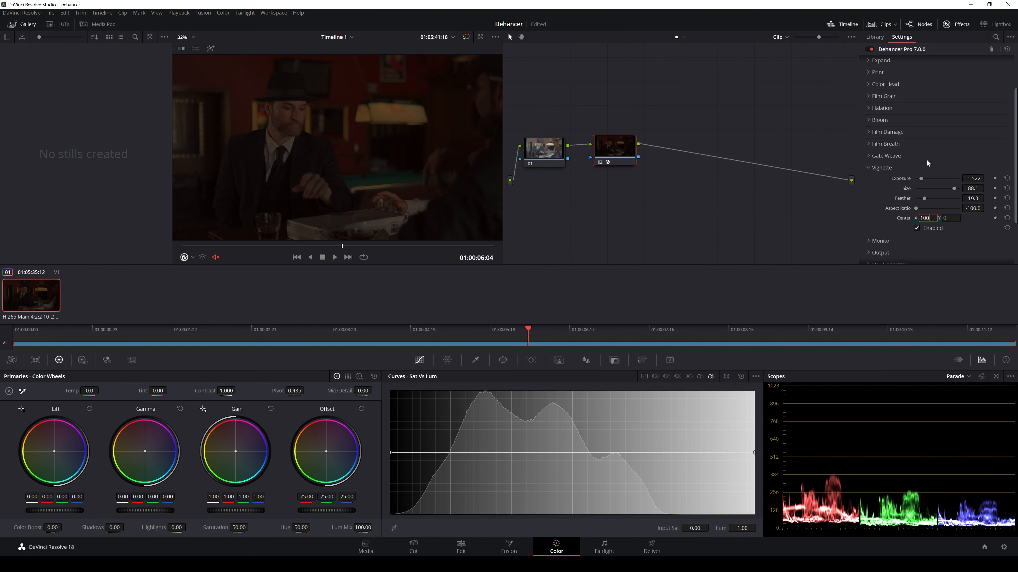
{"action": "key", "text": "BackSpace"}
{"action": "key", "text": "BackSpace"}
{"action": "key", "text": "BackSpace"}
{"action": "type", "text": "12"}
{"action": "left_click", "coordinate": [966, 240]}
{"action": "scroll", "coordinate": [964, 225], "scroll_direction": "down", "scroll_amount": 1}
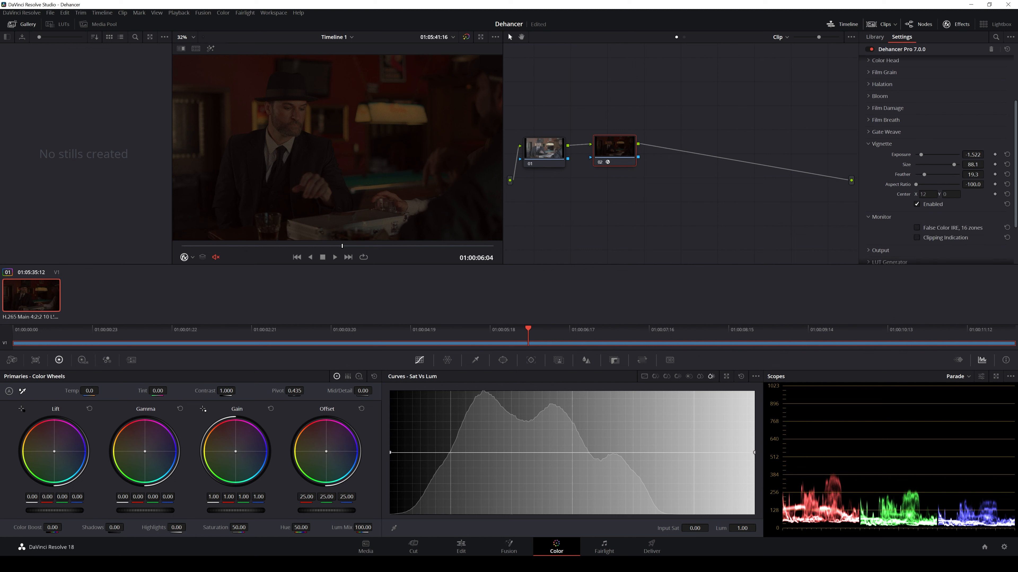
- Try a Vignette Center X of 0 and 1, clear the value, and disable the Vignette
{"action": "left_click", "coordinate": [928, 194]}
{"action": "type", "text": "0"}
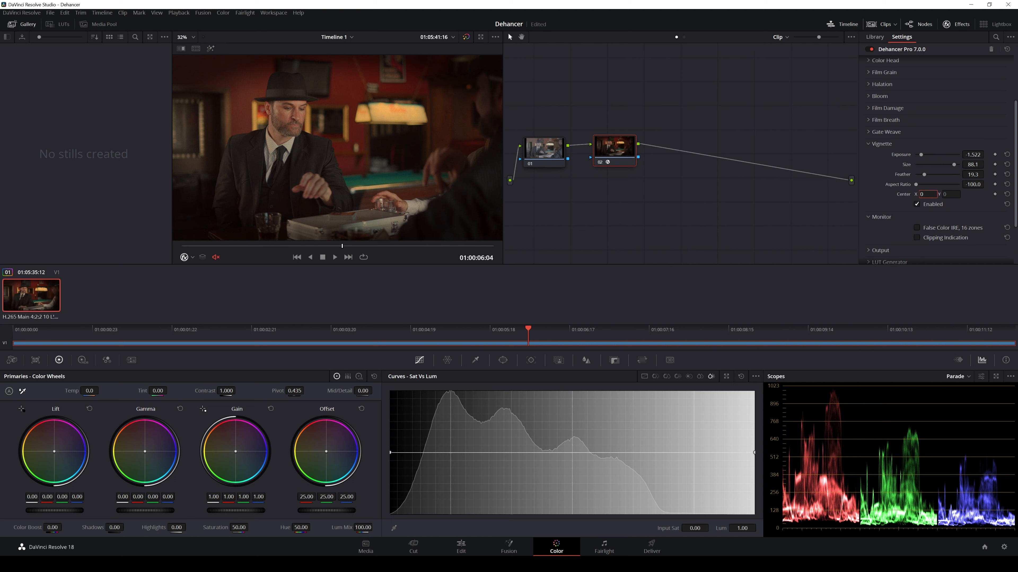
{"action": "type", "text": "1"}
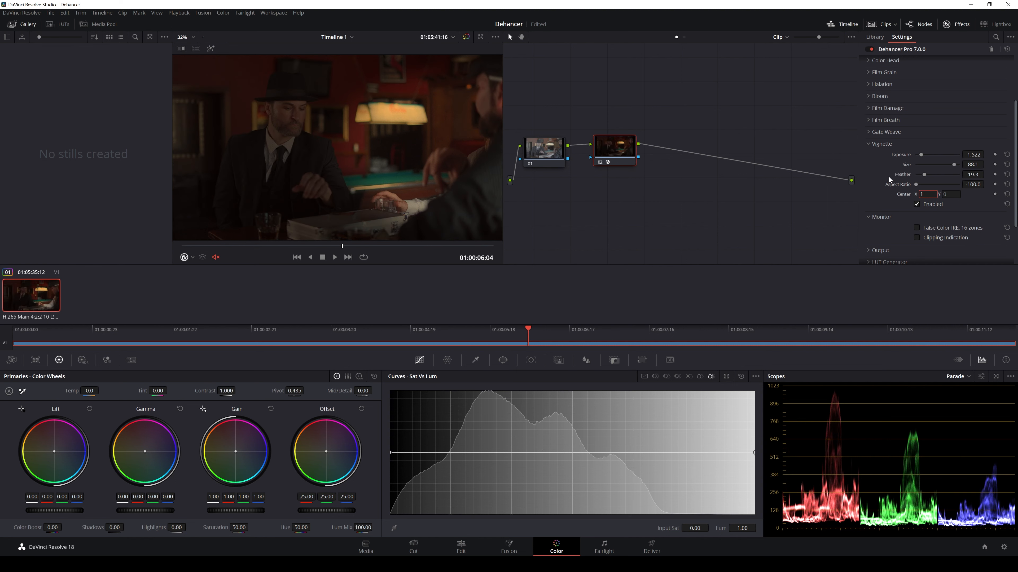
{"action": "key", "text": "BackSpace"}
{"action": "left_click", "coordinate": [917, 204]}
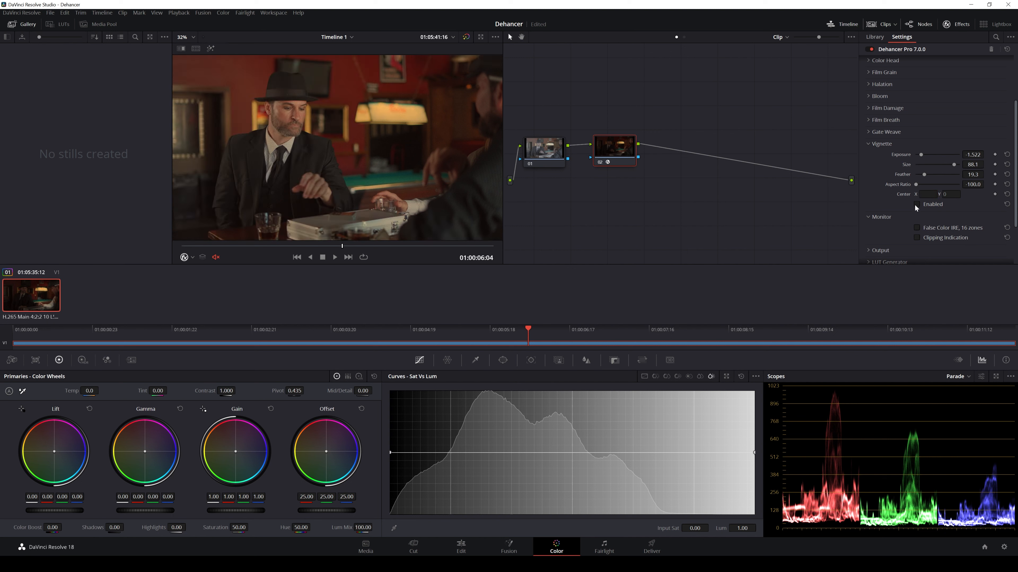
{"action": "left_click", "coordinate": [867, 144]}
- Check the image with the False Color IRE, 16 zones and Clipping Indication overlays, leaving both switched off
{"action": "left_click", "coordinate": [917, 168]}
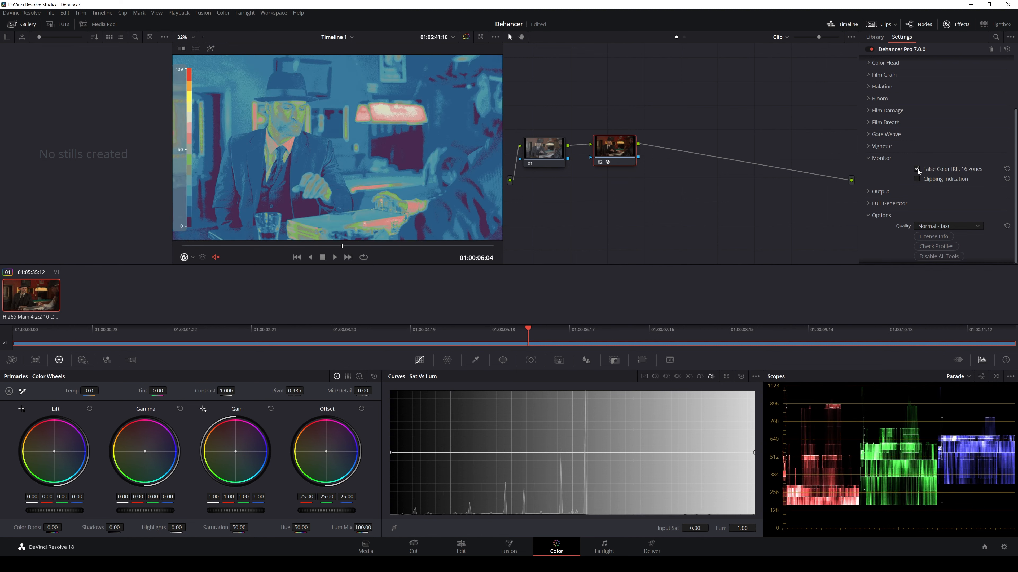
{"action": "left_click", "coordinate": [916, 169]}
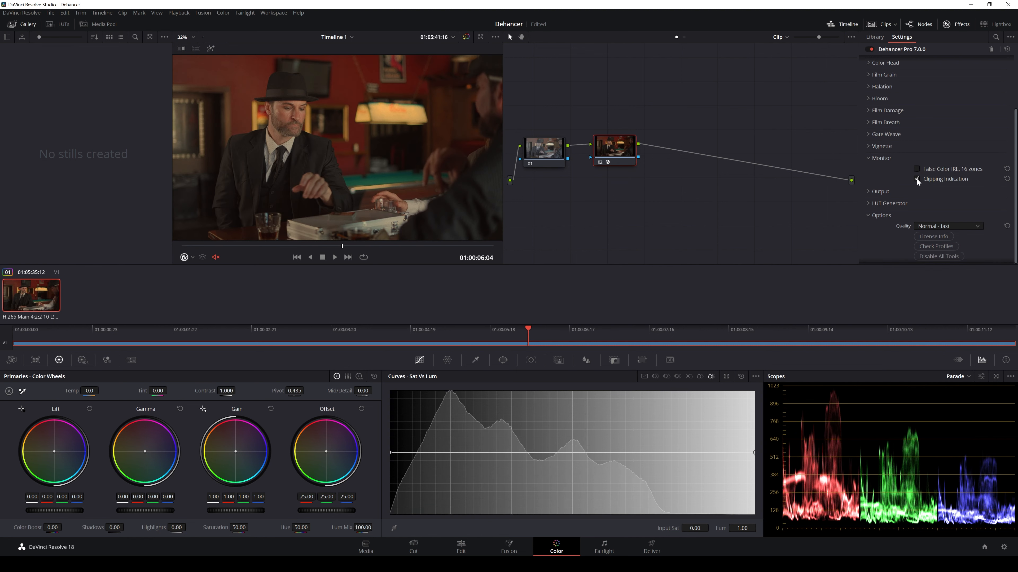
{"action": "left_click", "coordinate": [917, 168]}
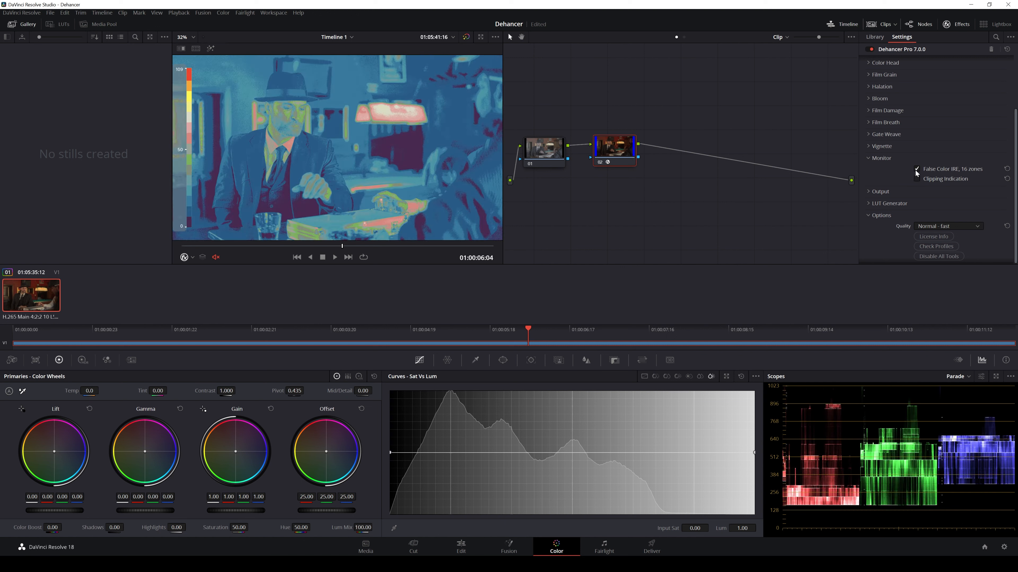
{"action": "left_click", "coordinate": [917, 169]}
{"action": "left_click", "coordinate": [917, 179]}
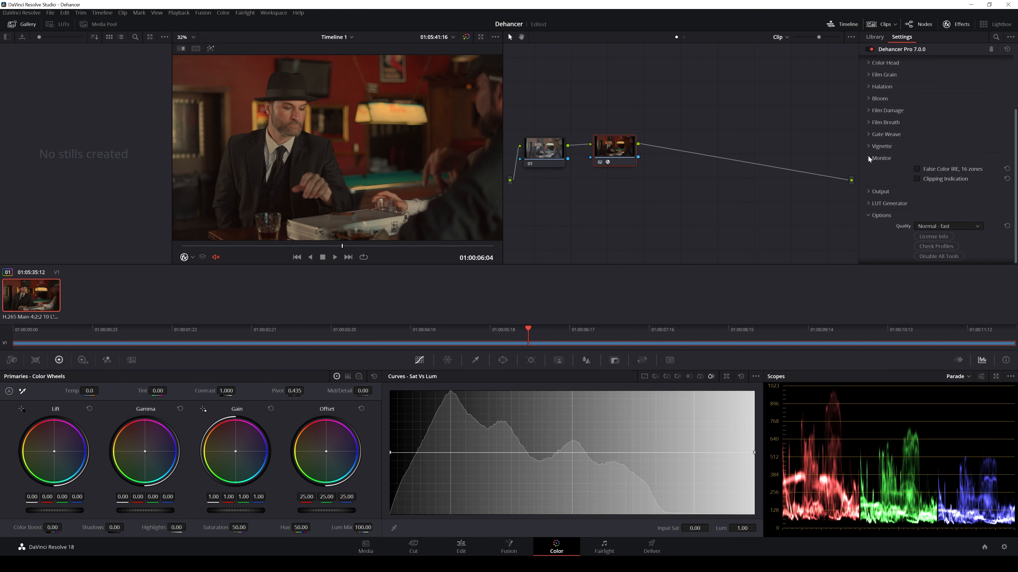
{"action": "left_click", "coordinate": [868, 158]}
- Try an output Total Impact of 88.1 and return it to 100
{"action": "left_click", "coordinate": [870, 192]}
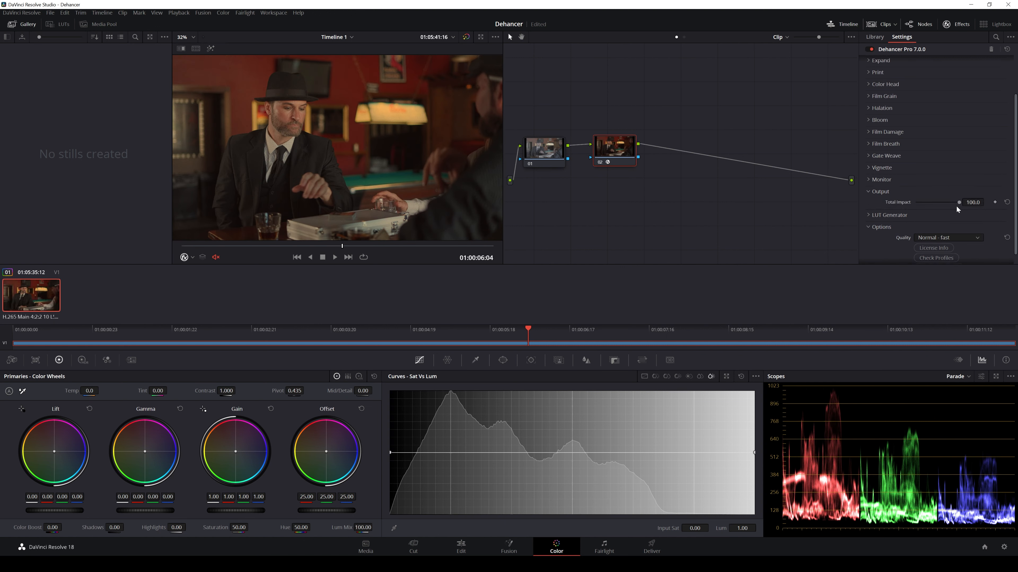
{"action": "mouse_move", "coordinate": [959, 202]}
{"action": "left_mouse_down"}
{"action": "mouse_move", "coordinate": [836, 193]}
{"action": "mouse_move", "coordinate": [926, 218]}
{"action": "mouse_move", "coordinate": [936, 202]}
{"action": "mouse_move", "coordinate": [958, 201]}
{"action": "mouse_move", "coordinate": [897, 208]}
{"action": "mouse_move", "coordinate": [953, 202]}
{"action": "left_mouse_up"}
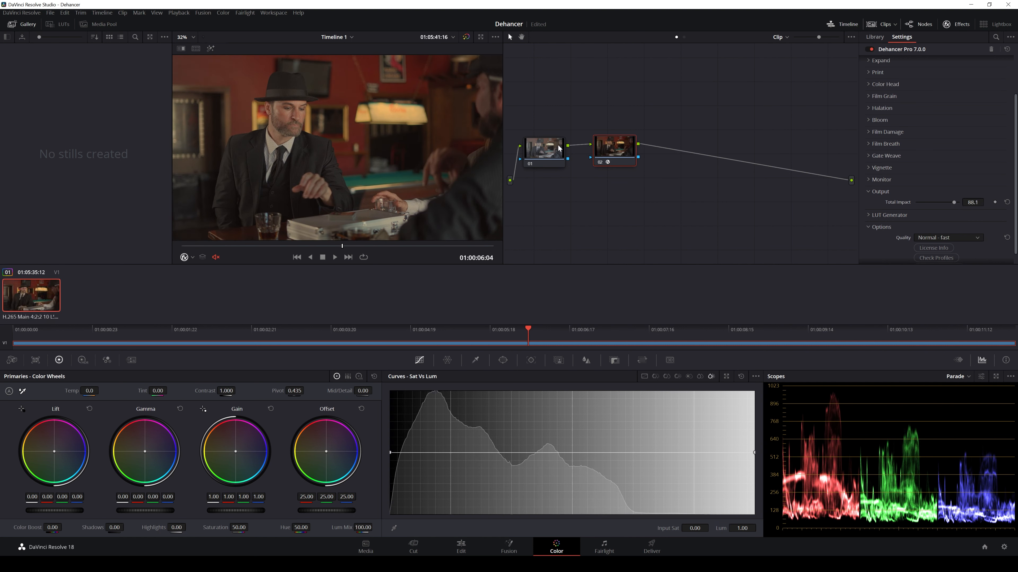
{"action": "left_click_drag", "start_coordinate": [958, 201], "coordinate": [1014, 208]}
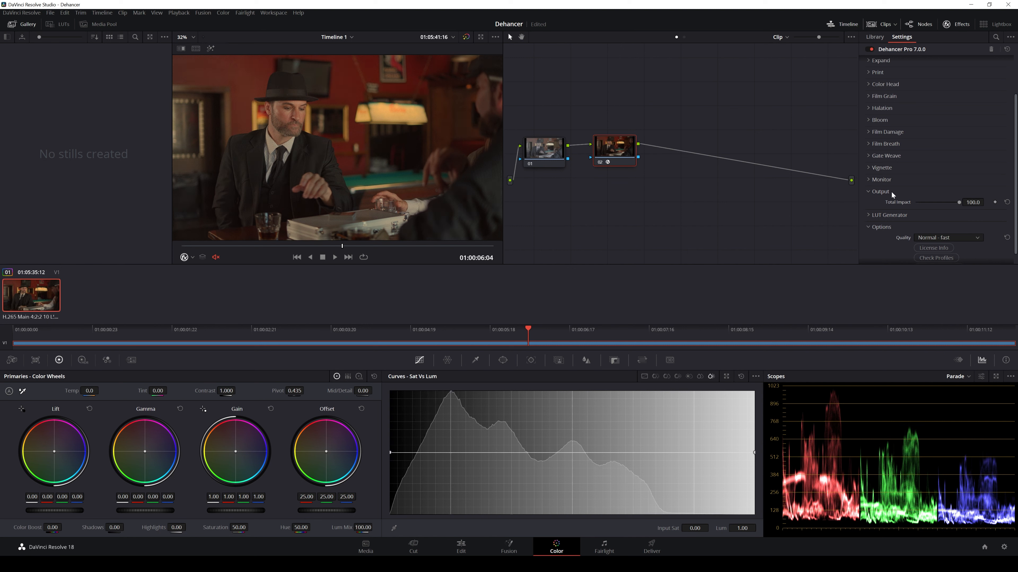
{"action": "left_click", "coordinate": [868, 192]}
- Expand the LUT Generator and review its export settings and the plug-in's Options
{"action": "left_click", "coordinate": [868, 203]}
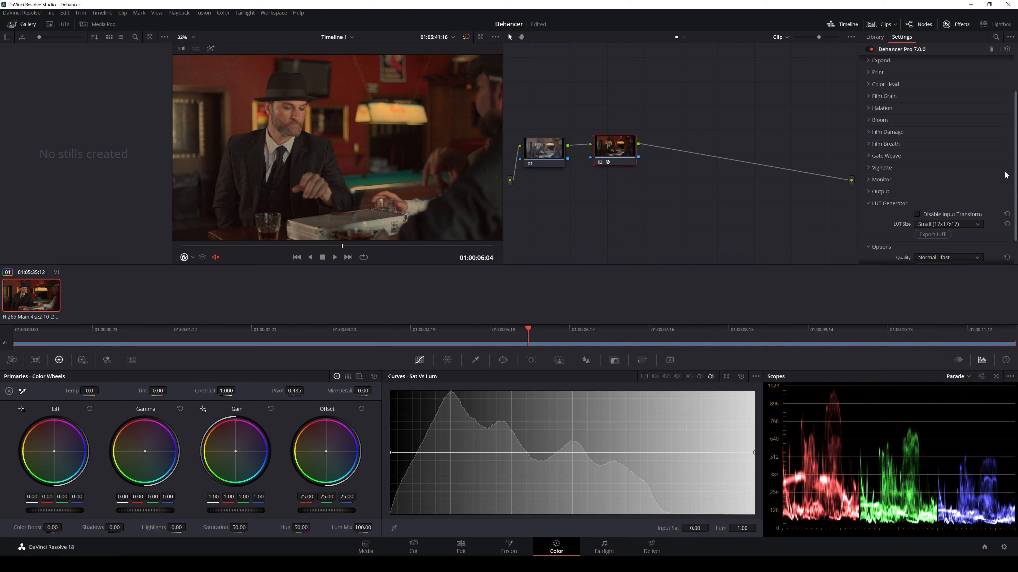
{"action": "left_click_drag", "start_coordinate": [1016, 143], "coordinate": [1016, 167]}
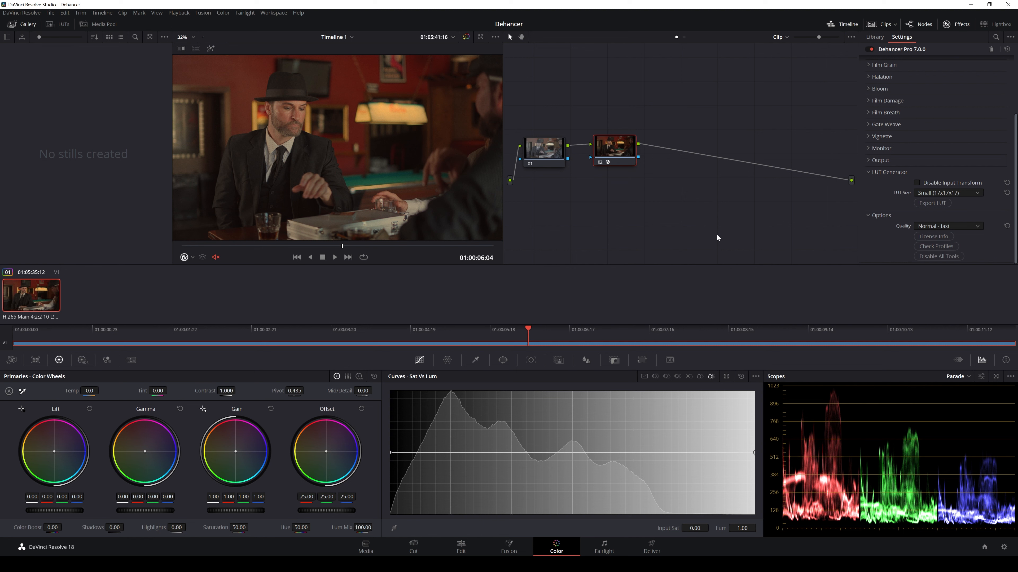